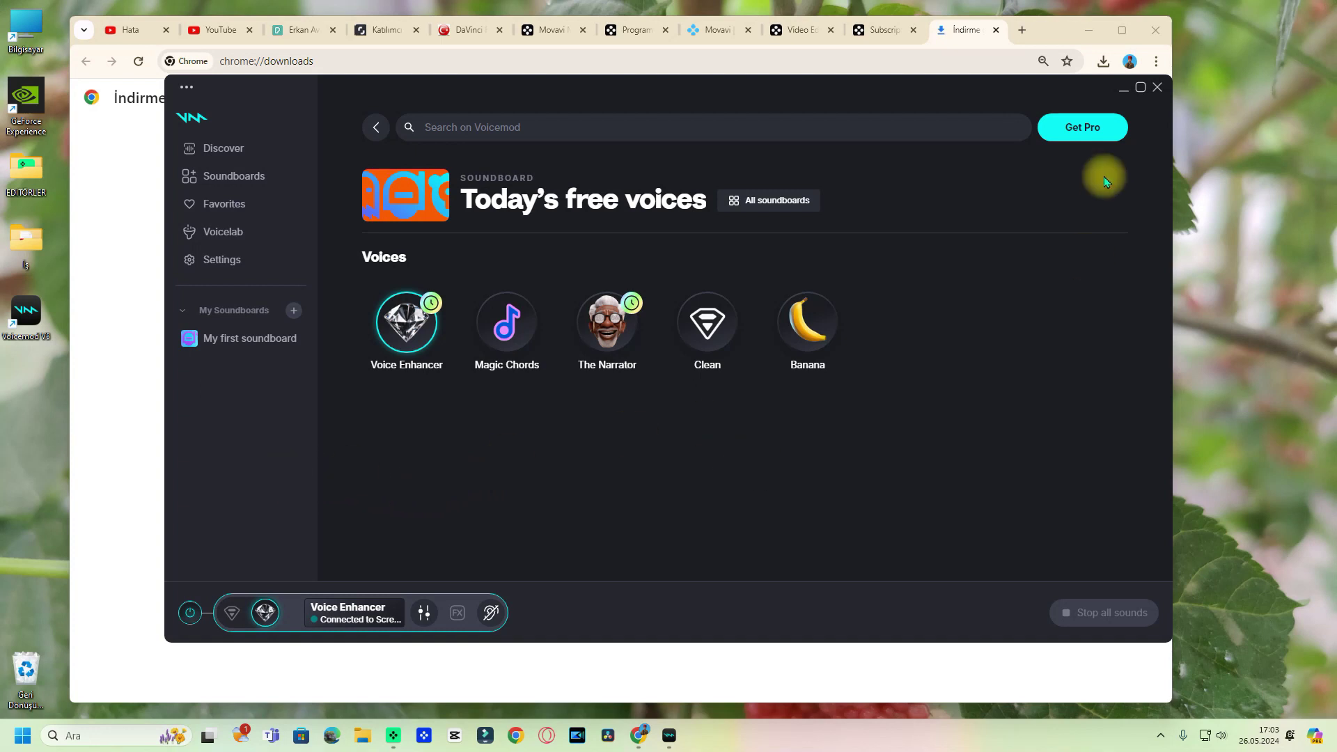
Step: Minimise Voicemod, switch Chrome to its first tab, and hide Chrome to reveal the desktop
{"action": "left_click", "coordinate": [1124, 89]}
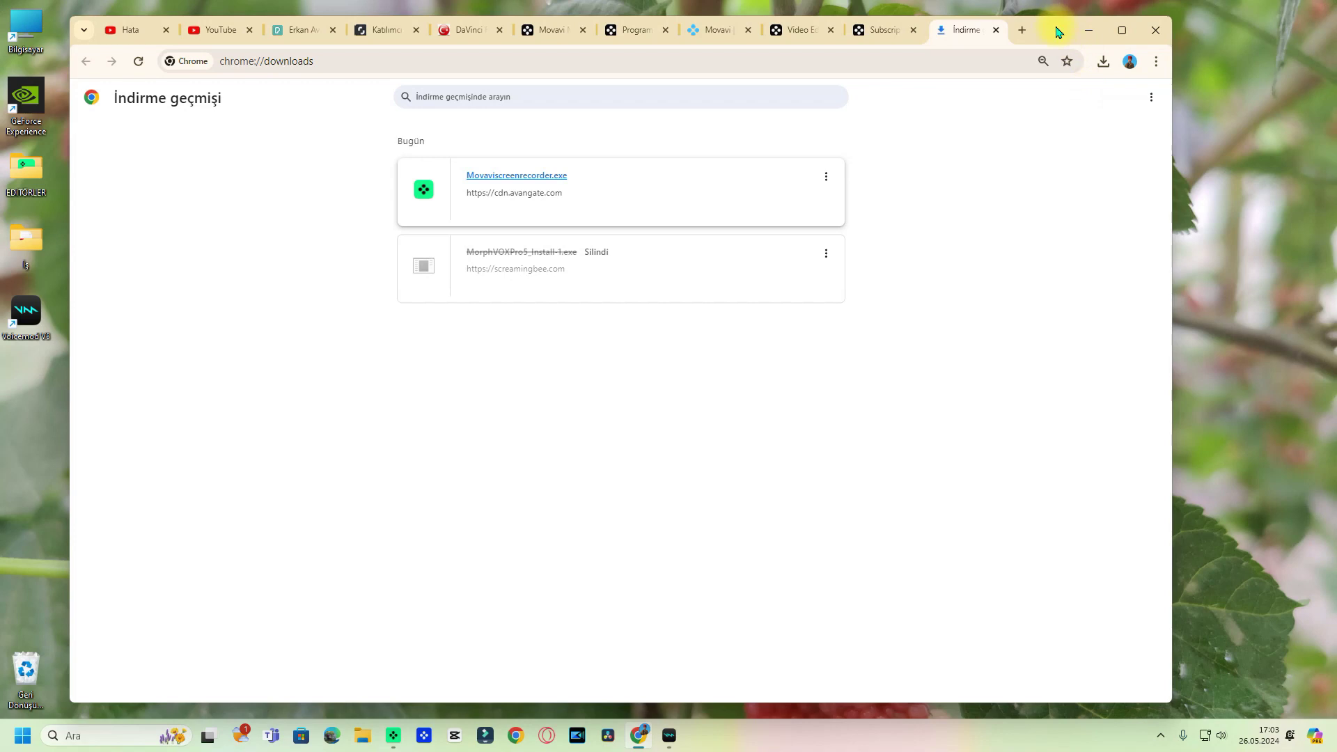
{"action": "key", "text": "ctrl+1"}
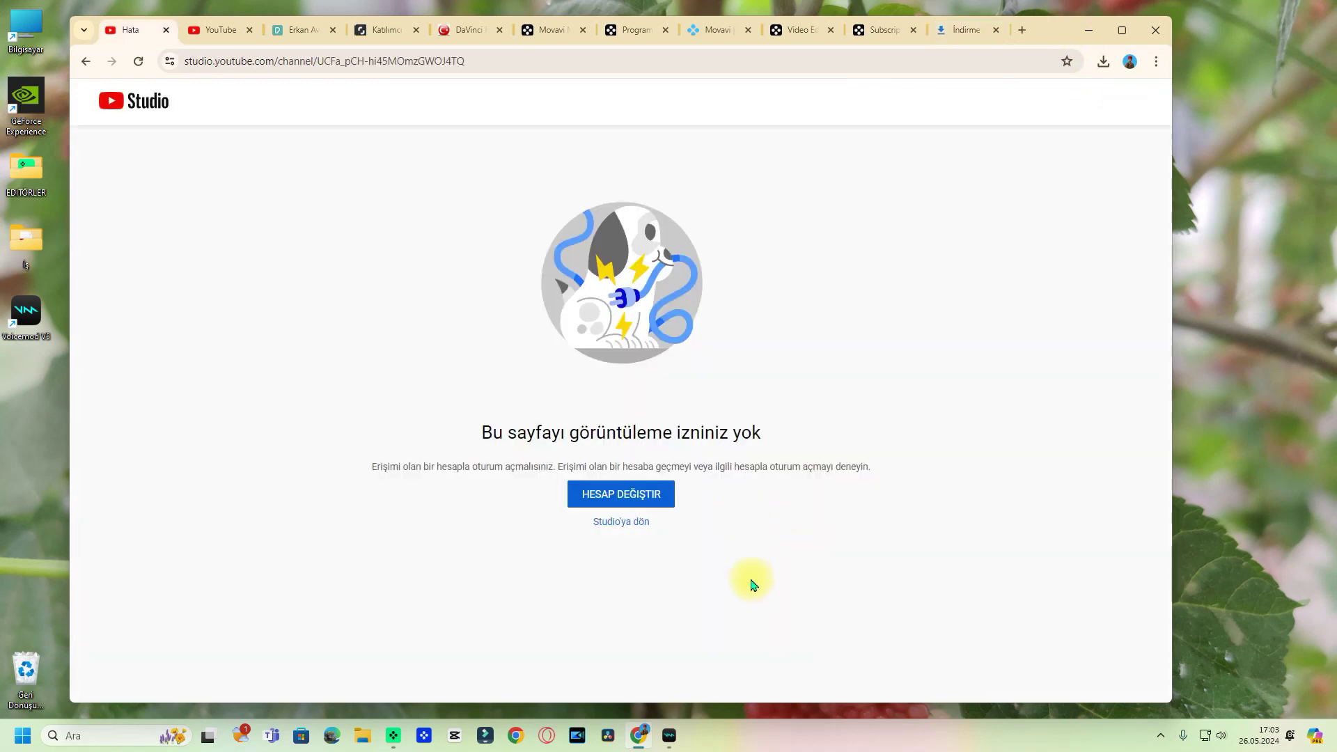
{"action": "key", "text": "super+d"}
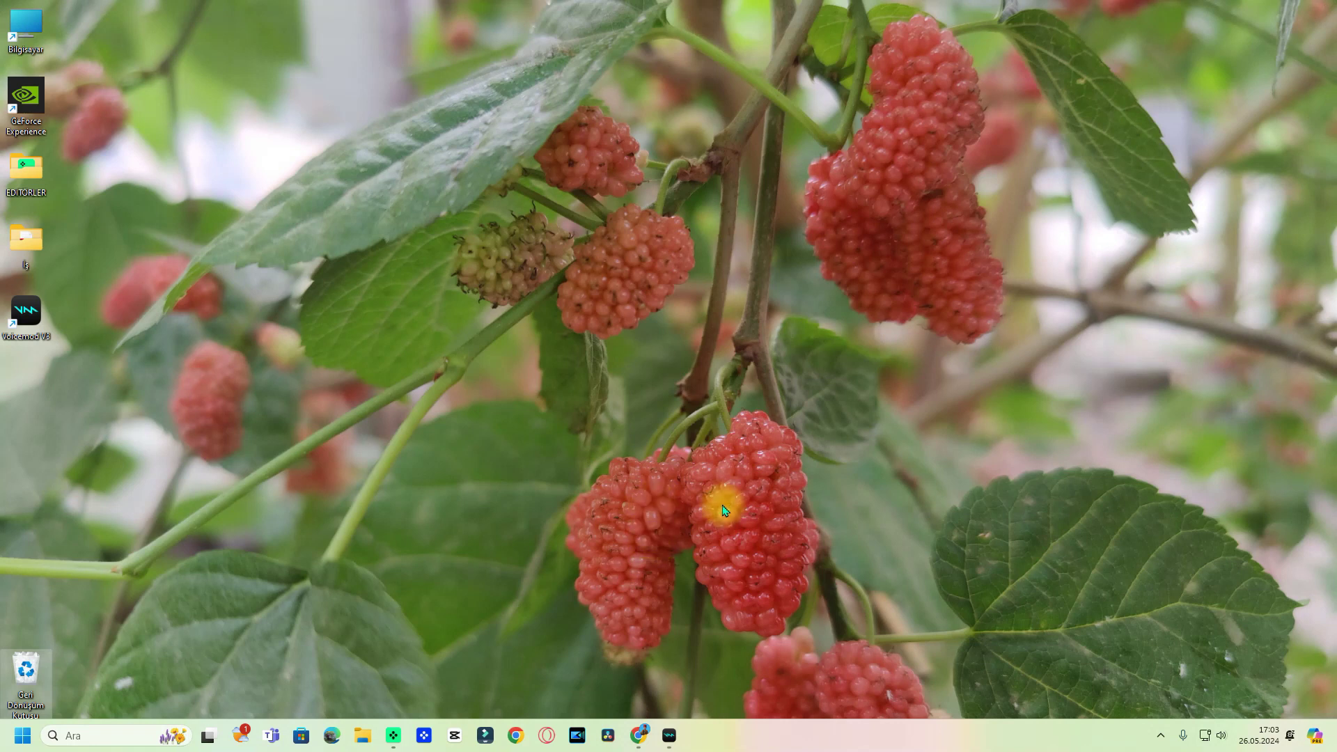
Step: Launch Filmora and start a new untitled 1920 x 1080, 25fps project
{"action": "left_click", "coordinate": [485, 734]}
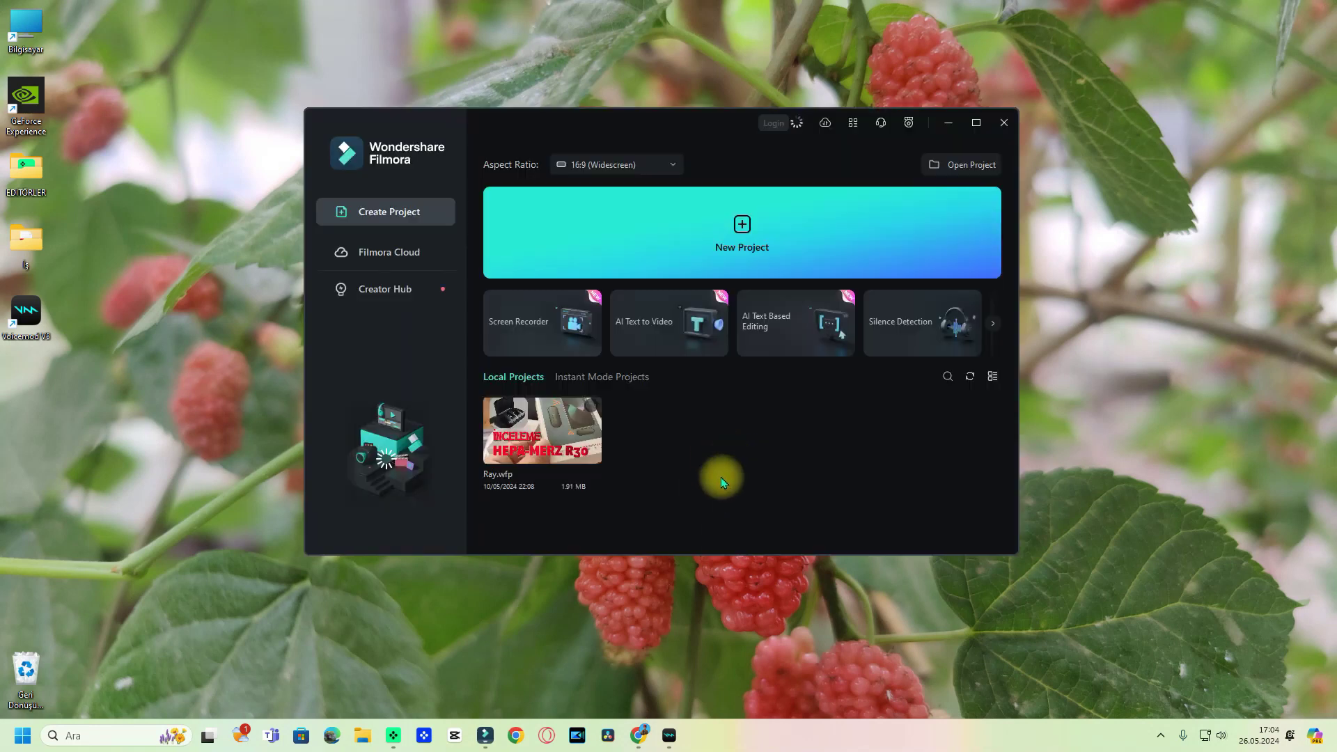
{"action": "left_click", "coordinate": [648, 234]}
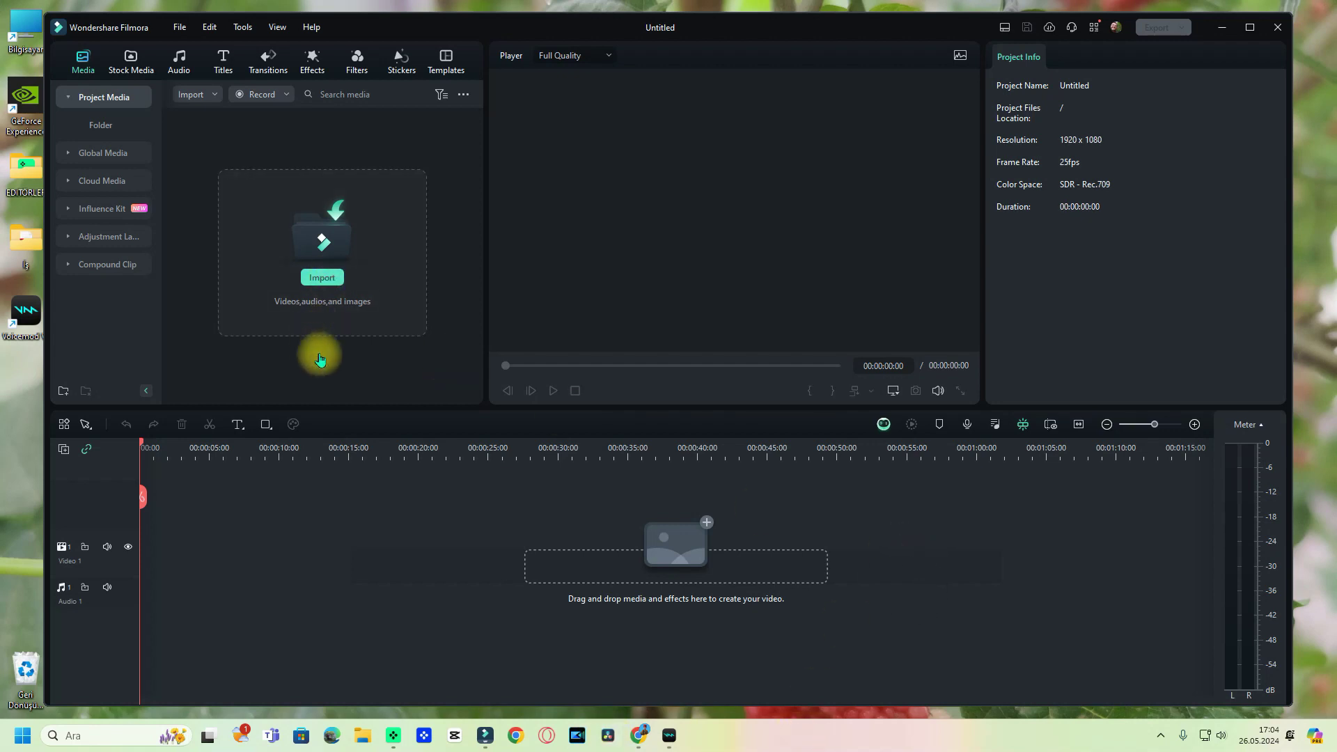
Step: Import the DJI driving video from the Depo A (D:) drive into Project Media
{"action": "double_click", "coordinate": [202, 341]}
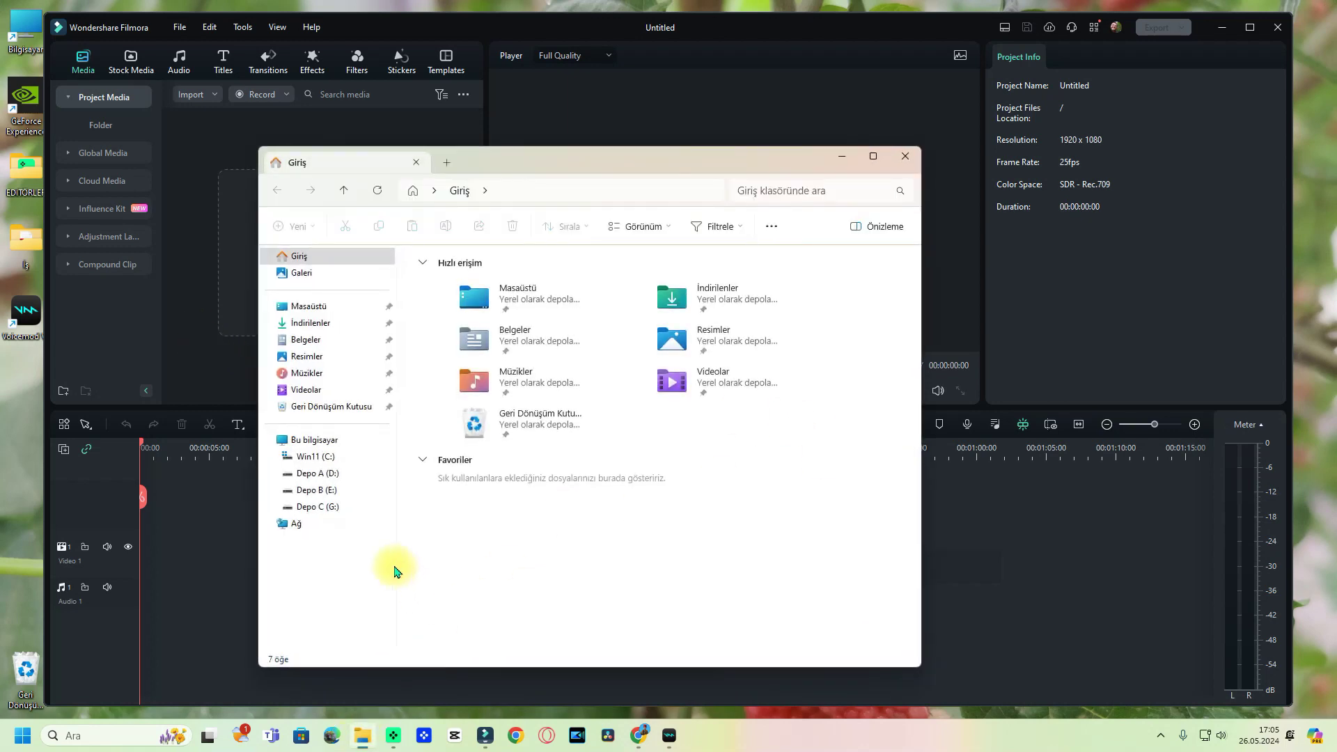
{"action": "left_click", "coordinate": [319, 474]}
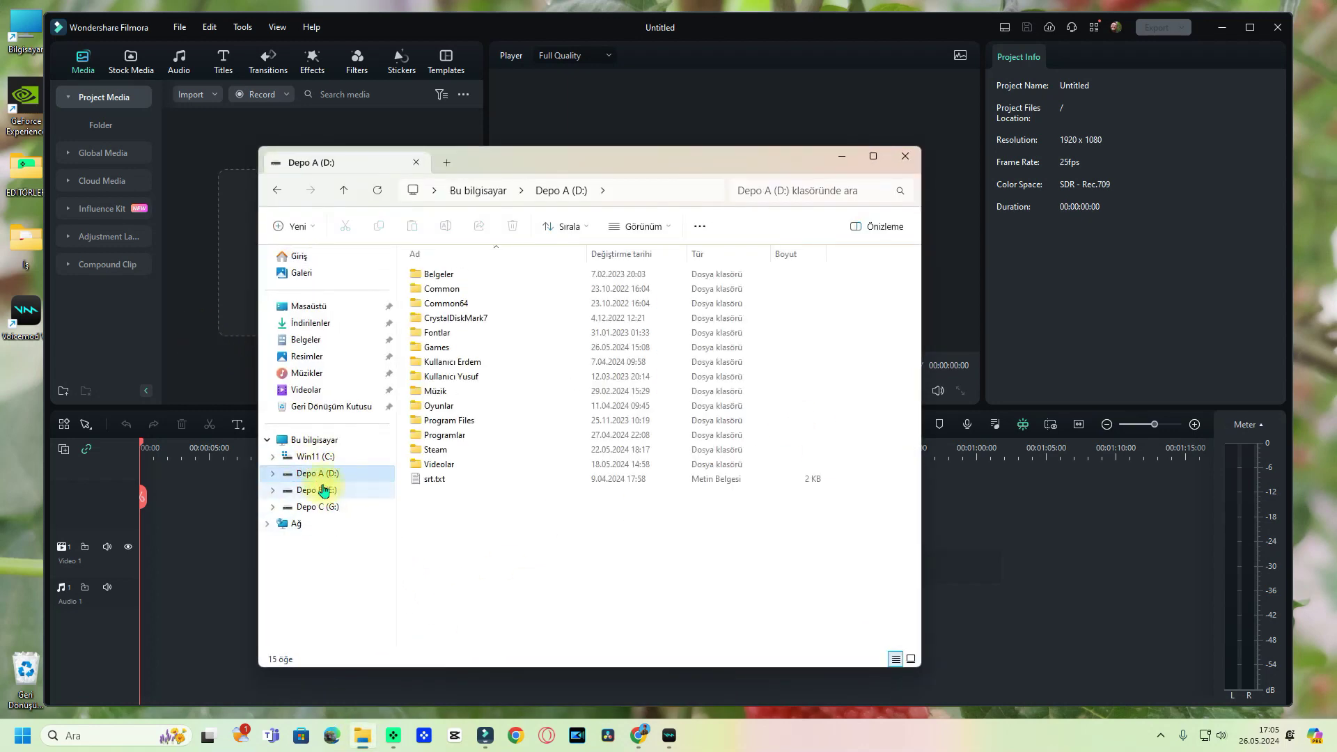
{"action": "left_click_drag", "start_coordinate": [613, 399], "coordinate": [203, 254]}
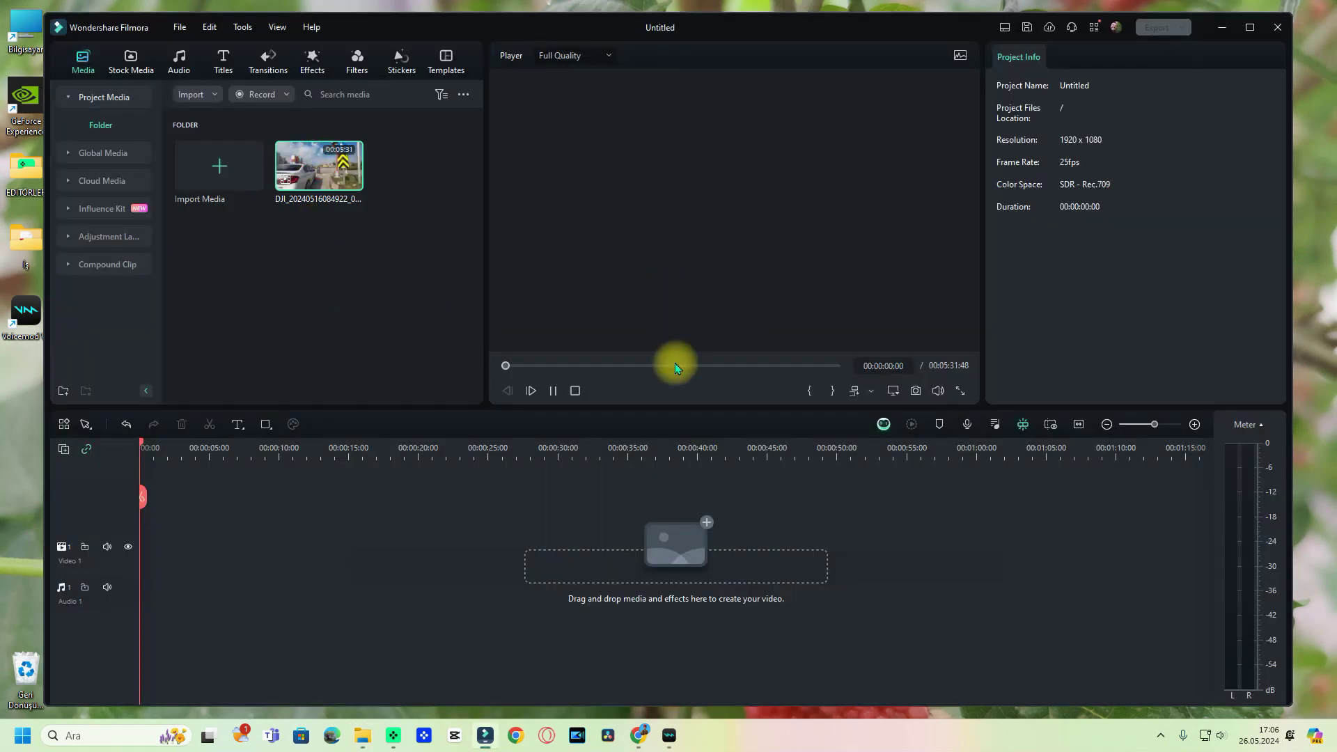
Step: Find 03:39:13 in the clip, mark it as the start, and drag it onto the timeline
{"action": "key", "text": "space"}
{"action": "left_click_drag", "start_coordinate": [650, 365], "coordinate": [729, 367]}
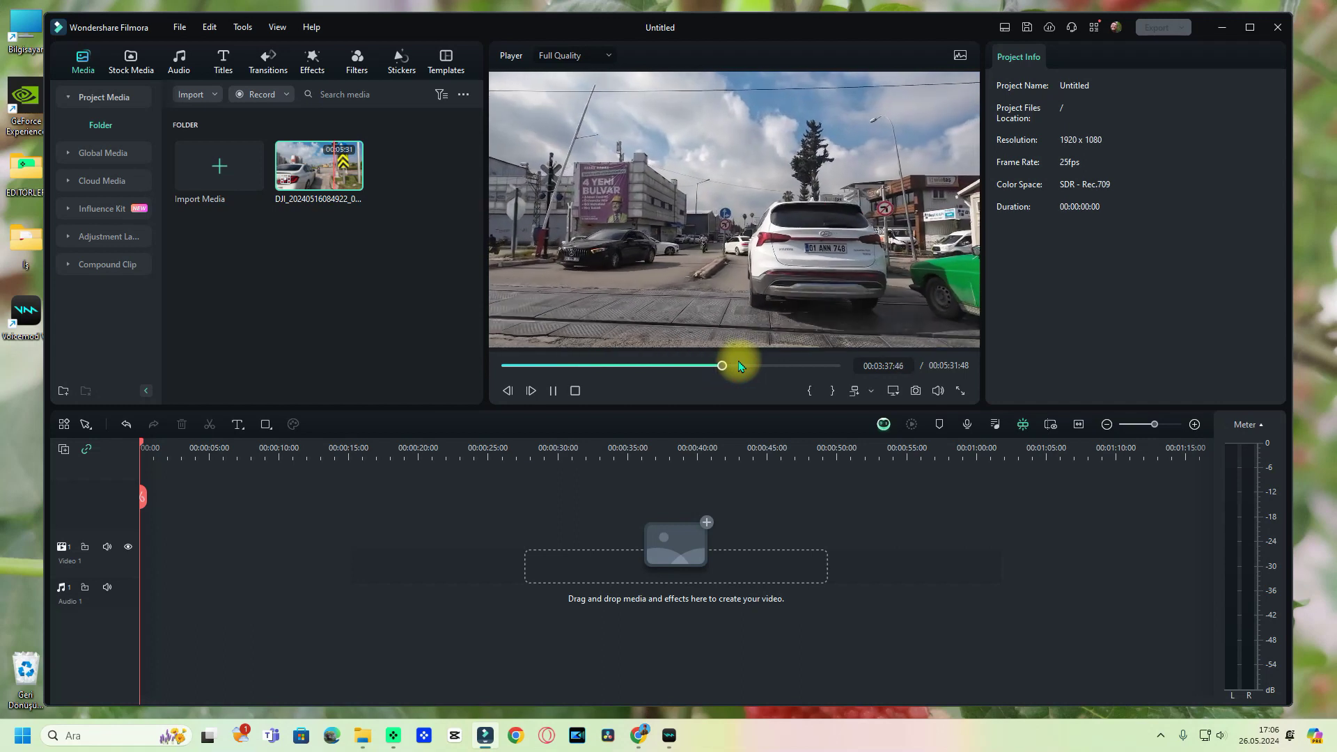
{"action": "key", "text": "space"}
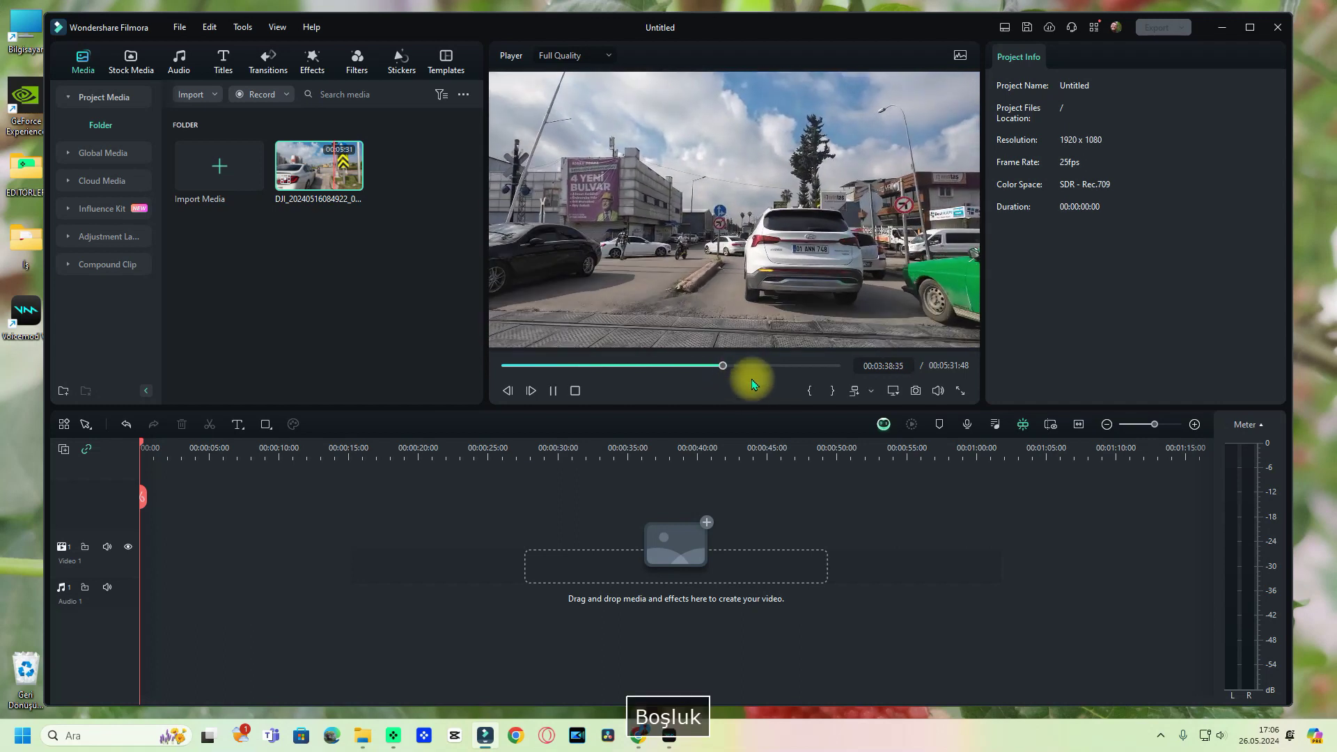
{"action": "key", "text": "space"}
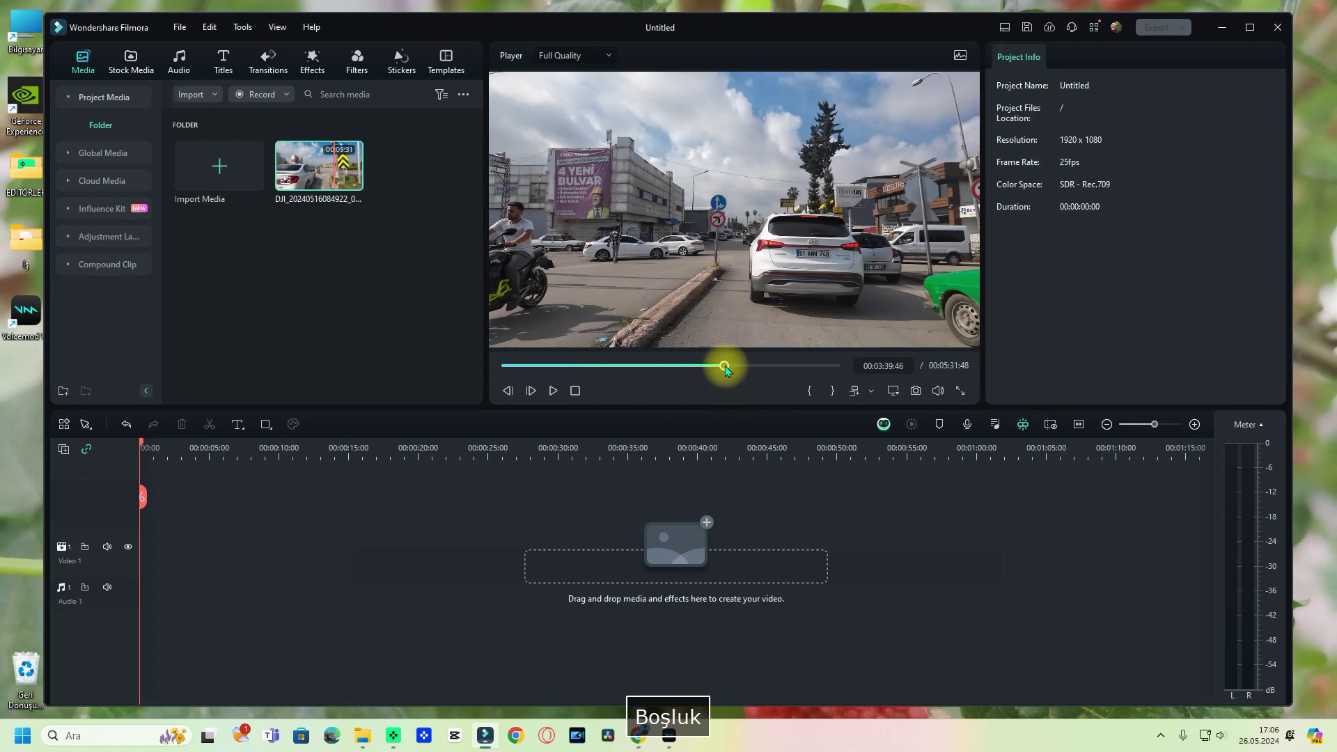
{"action": "left_click_drag", "start_coordinate": [724, 367], "coordinate": [720, 367]}
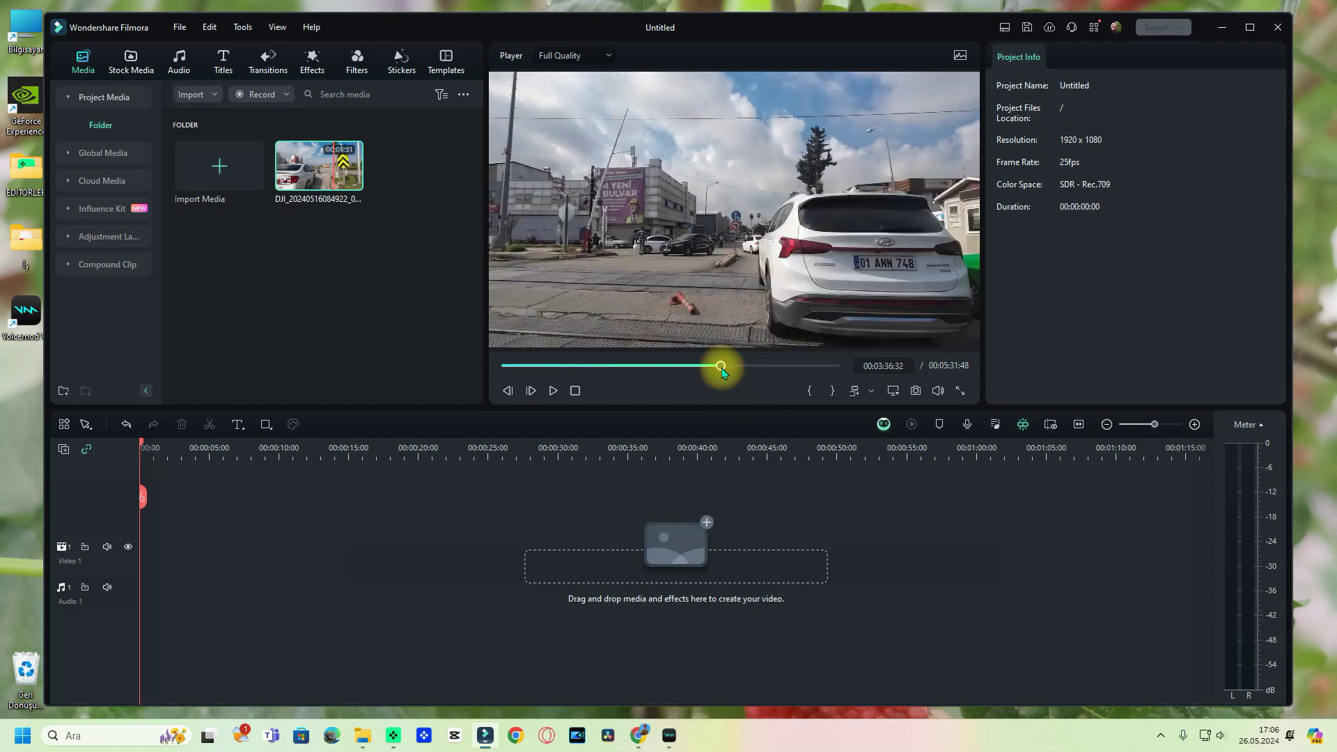
{"action": "key", "text": "space"}
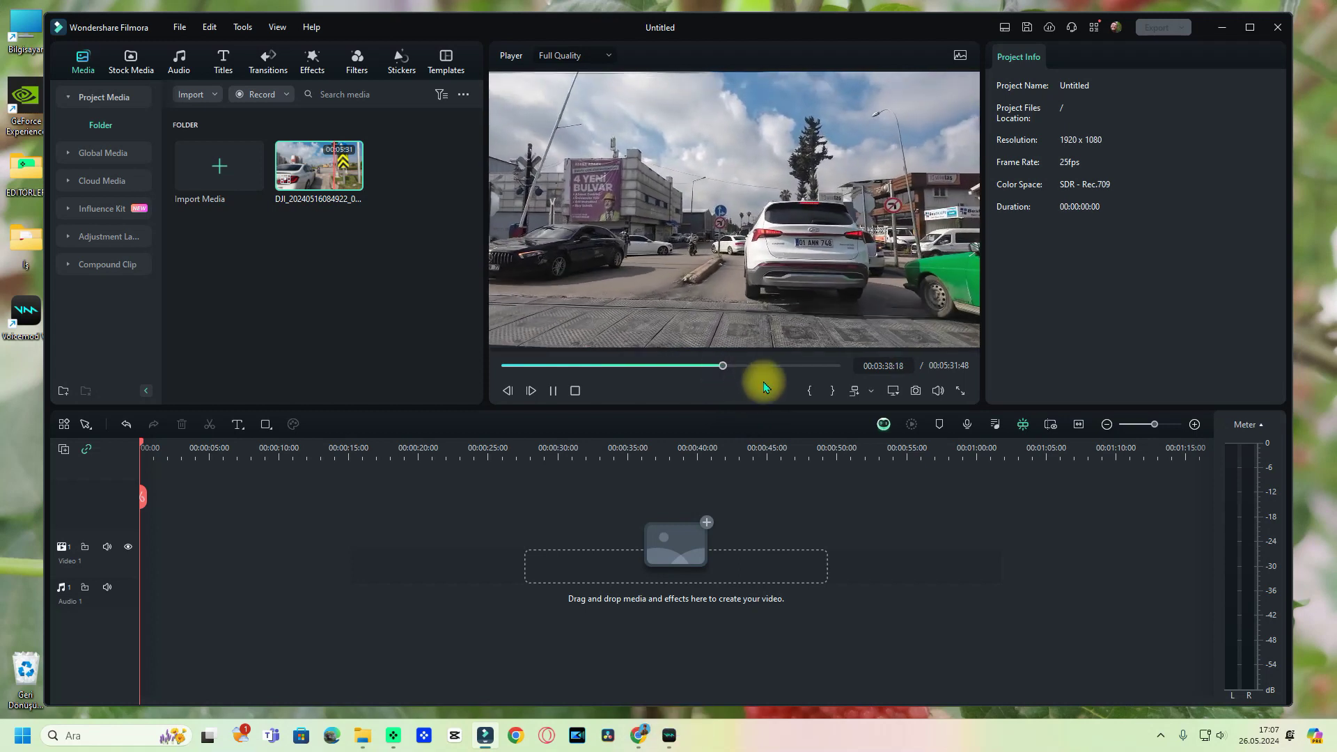
{"action": "key", "text": "space"}
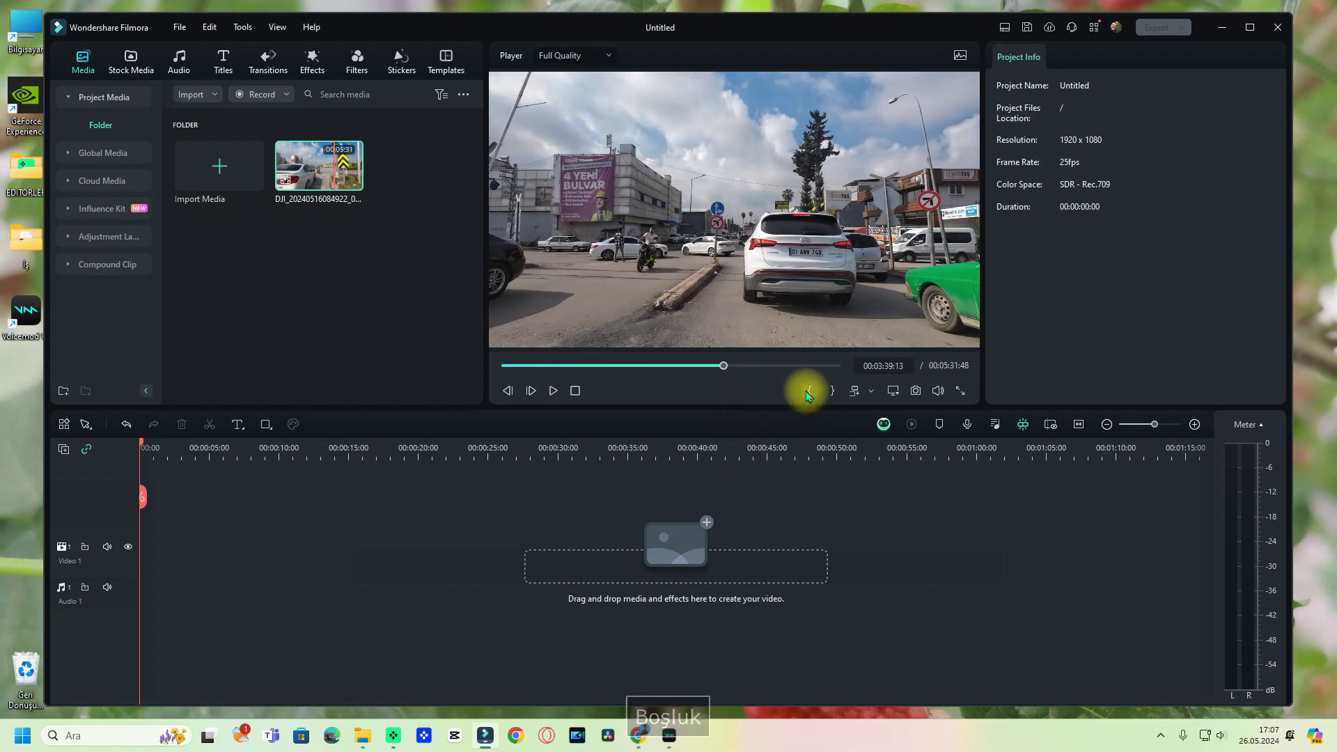
{"action": "left_click", "coordinate": [807, 391]}
{"action": "left_click_drag", "start_coordinate": [636, 262], "coordinate": [132, 582]}
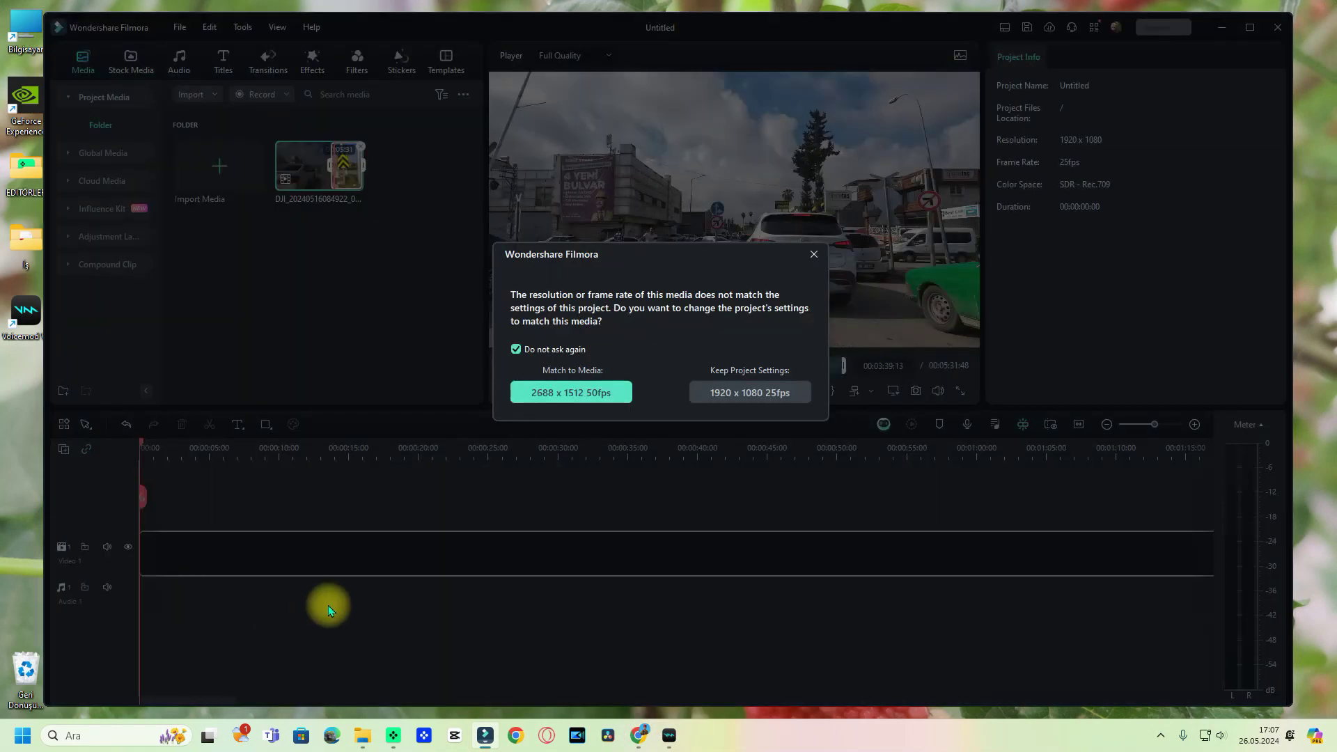
Step: Match the project to 2688 x 1512 50fps, align the clip at 00:00, and play it
{"action": "left_click", "coordinate": [580, 394]}
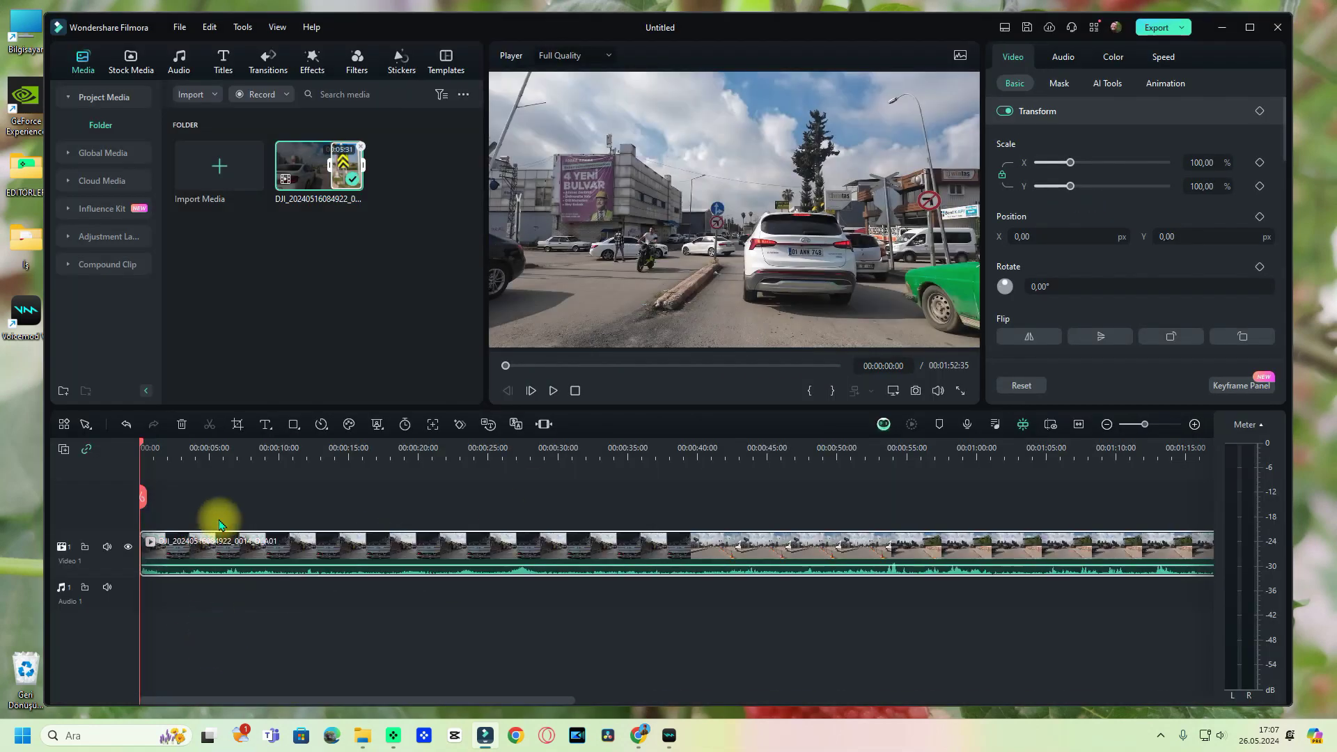
{"action": "left_click_drag", "start_coordinate": [227, 454], "coordinate": [363, 457]}
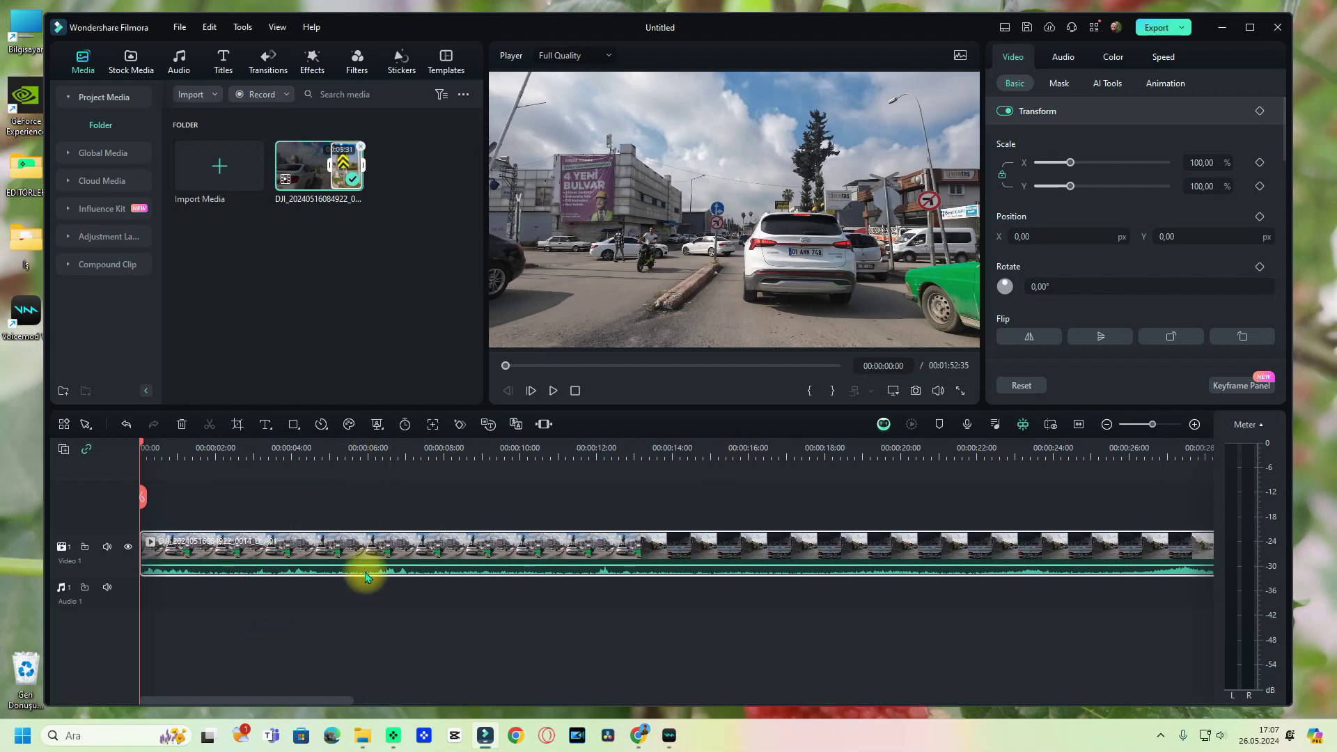
{"action": "key", "text": "space"}
{"action": "left_click_drag", "start_coordinate": [230, 546], "coordinate": [513, 546]}
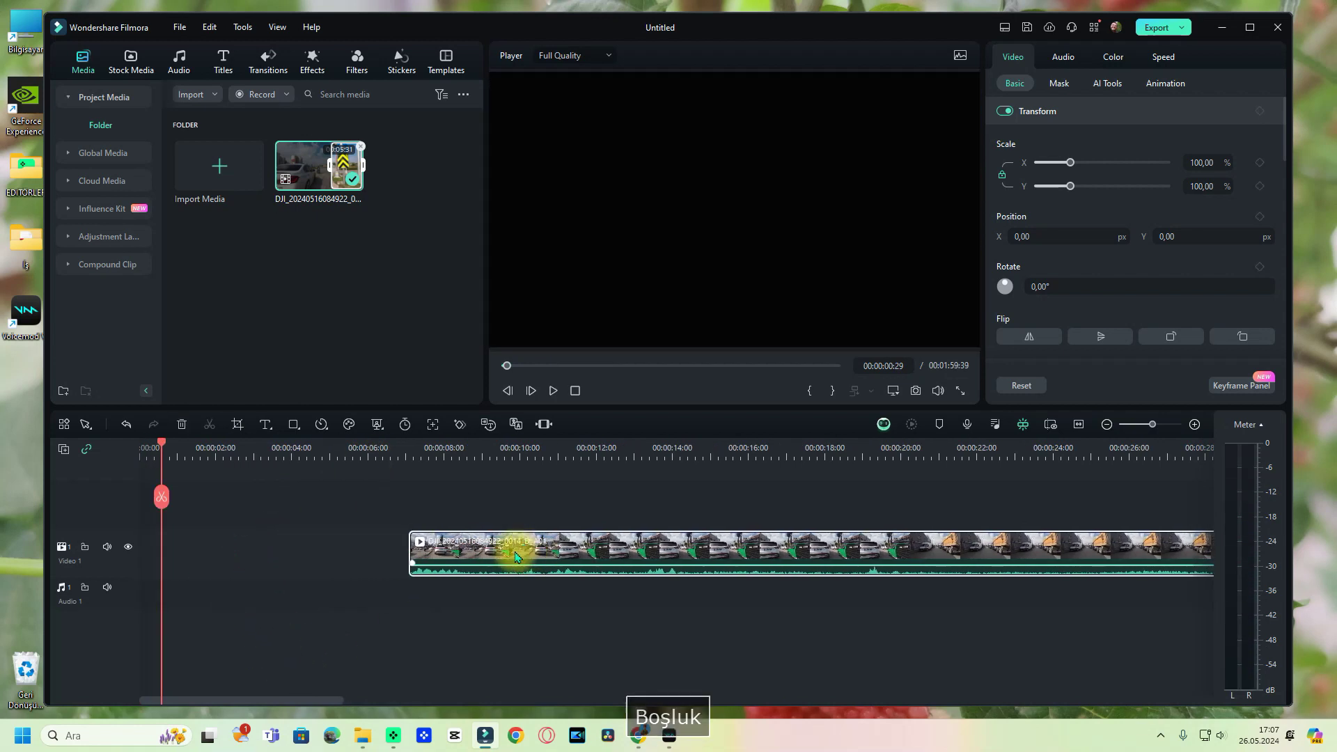
{"action": "left_click_drag", "start_coordinate": [410, 550], "coordinate": [383, 554]}
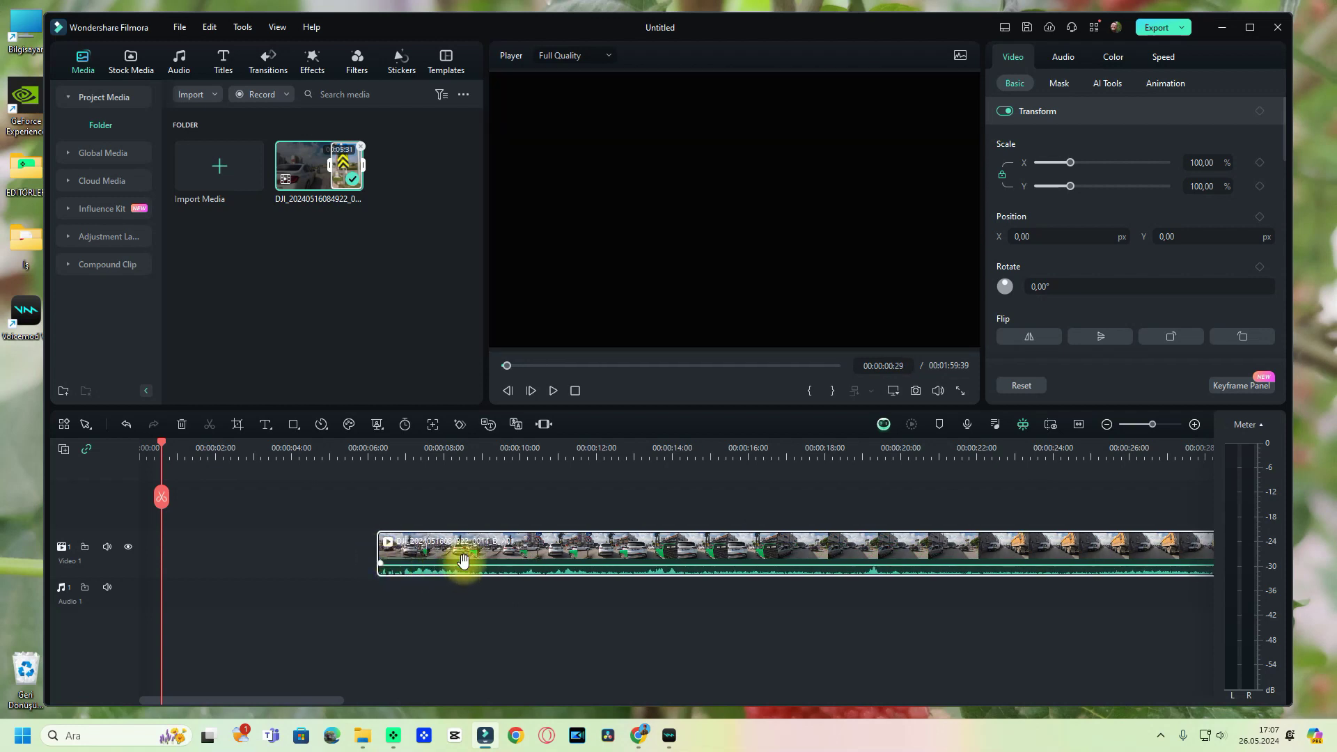
{"action": "left_click_drag", "start_coordinate": [463, 558], "coordinate": [164, 547]}
{"action": "left_click_drag", "start_coordinate": [162, 497], "coordinate": [89, 512]}
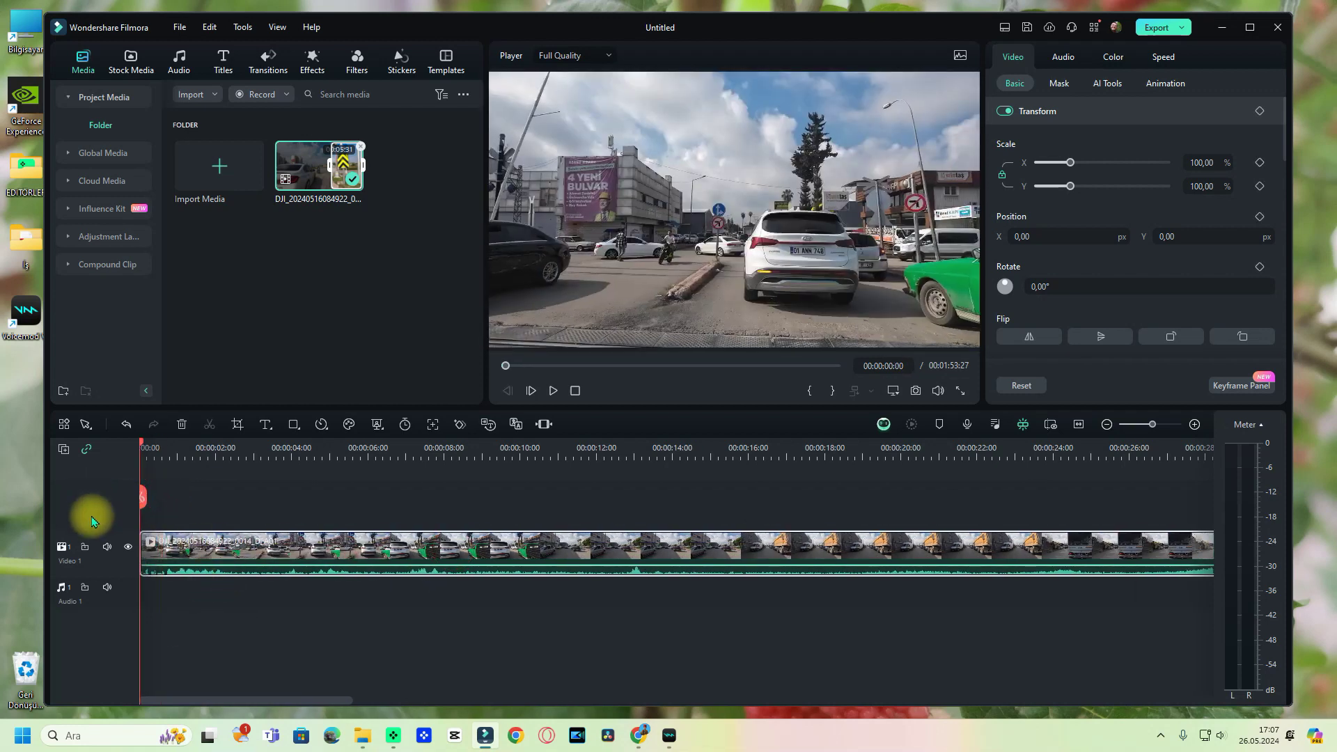
{"action": "key", "text": "space"}
{"action": "key", "text": "space"}
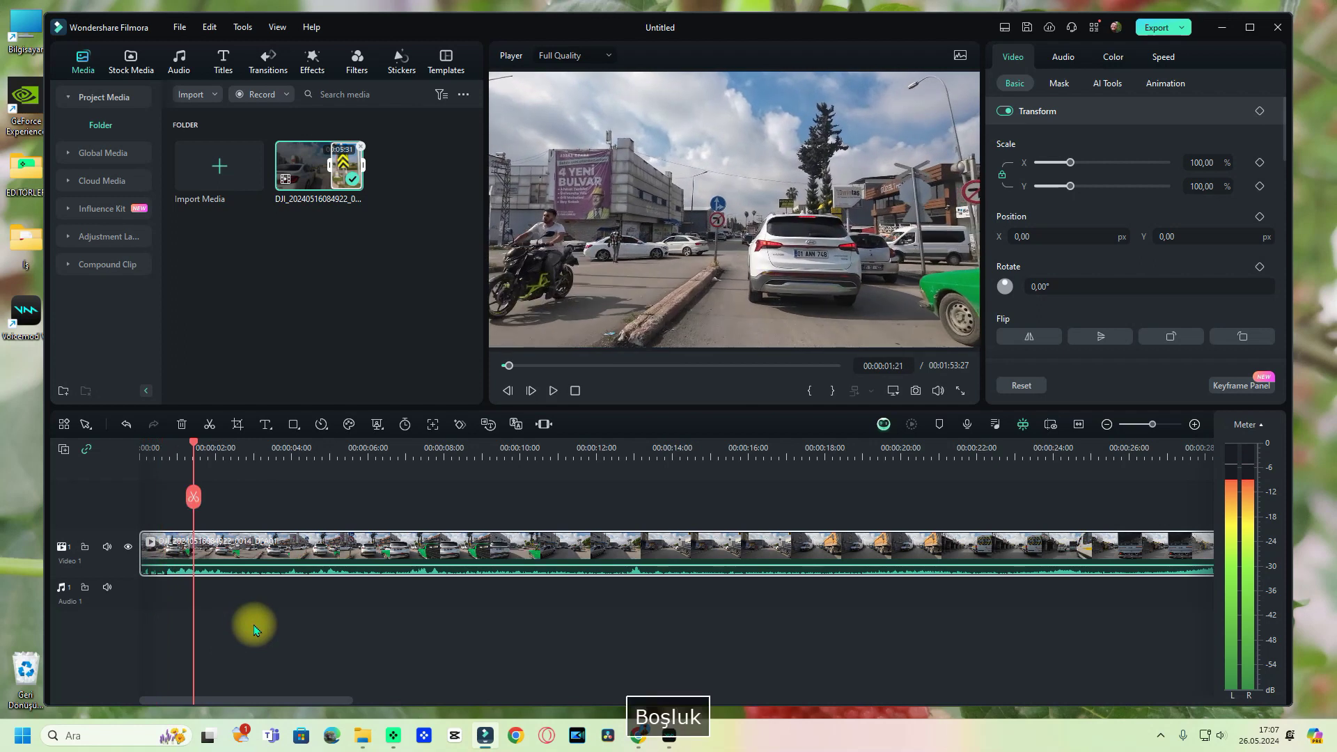
Step: Split the clip at the playhead and stretch the first part to 0.20x speed, then preview it
{"action": "left_click", "coordinate": [195, 496]}
{"action": "left_click_drag", "start_coordinate": [209, 557], "coordinate": [433, 557]}
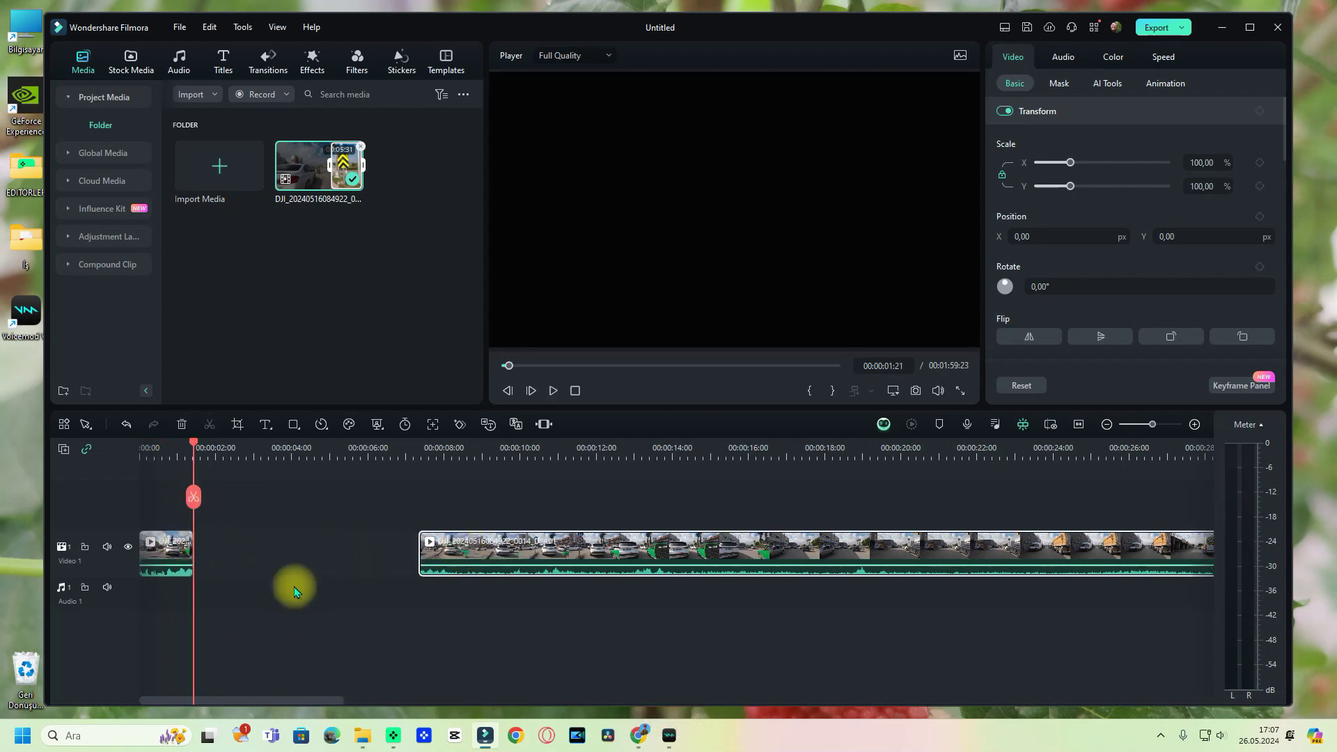
{"action": "left_click_drag", "start_coordinate": [187, 543], "coordinate": [540, 547]}
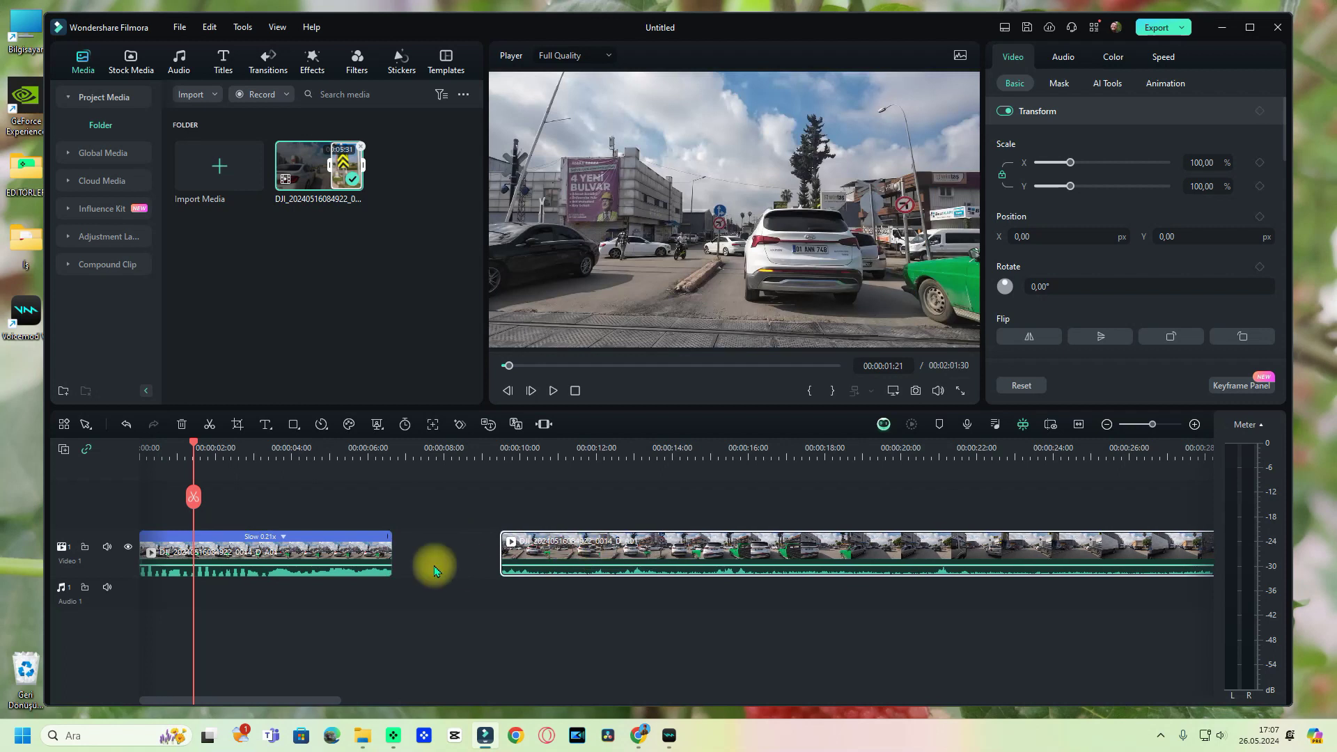
{"action": "left_click_drag", "start_coordinate": [391, 550], "coordinate": [405, 550]}
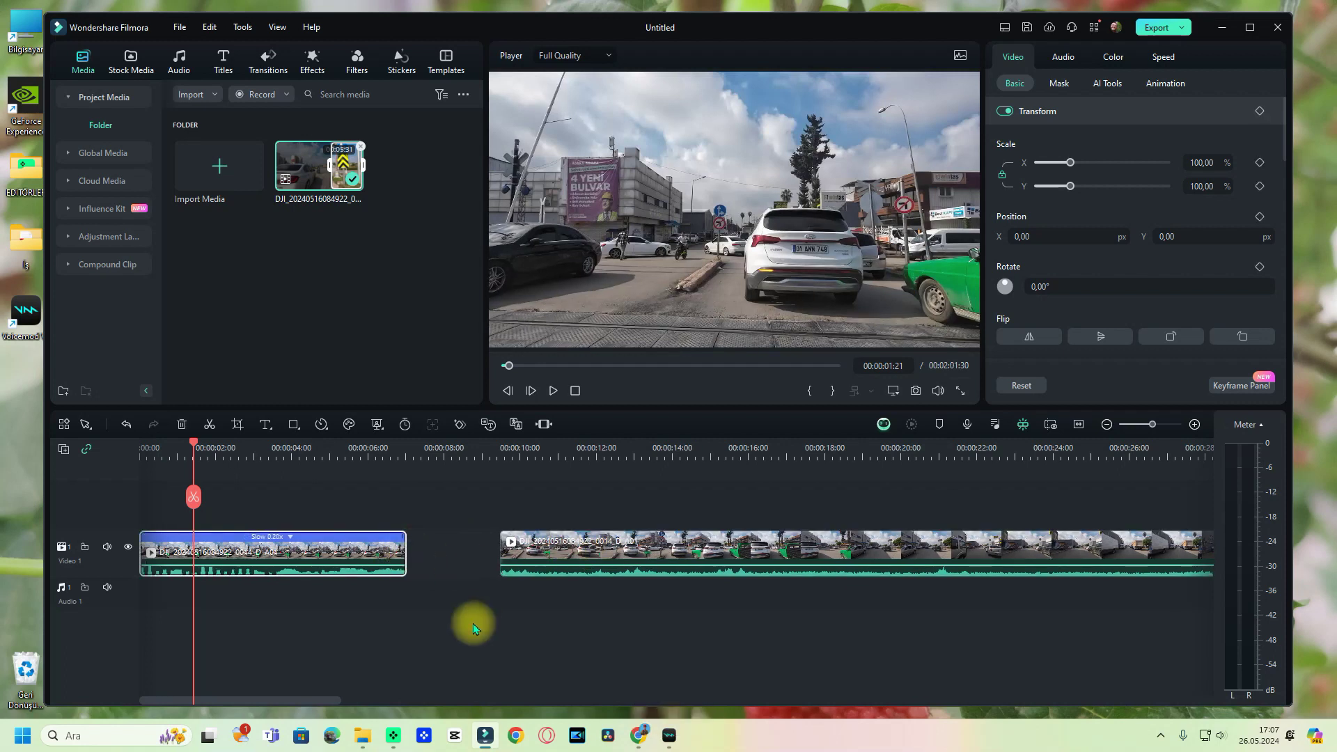
{"action": "key", "text": "space"}
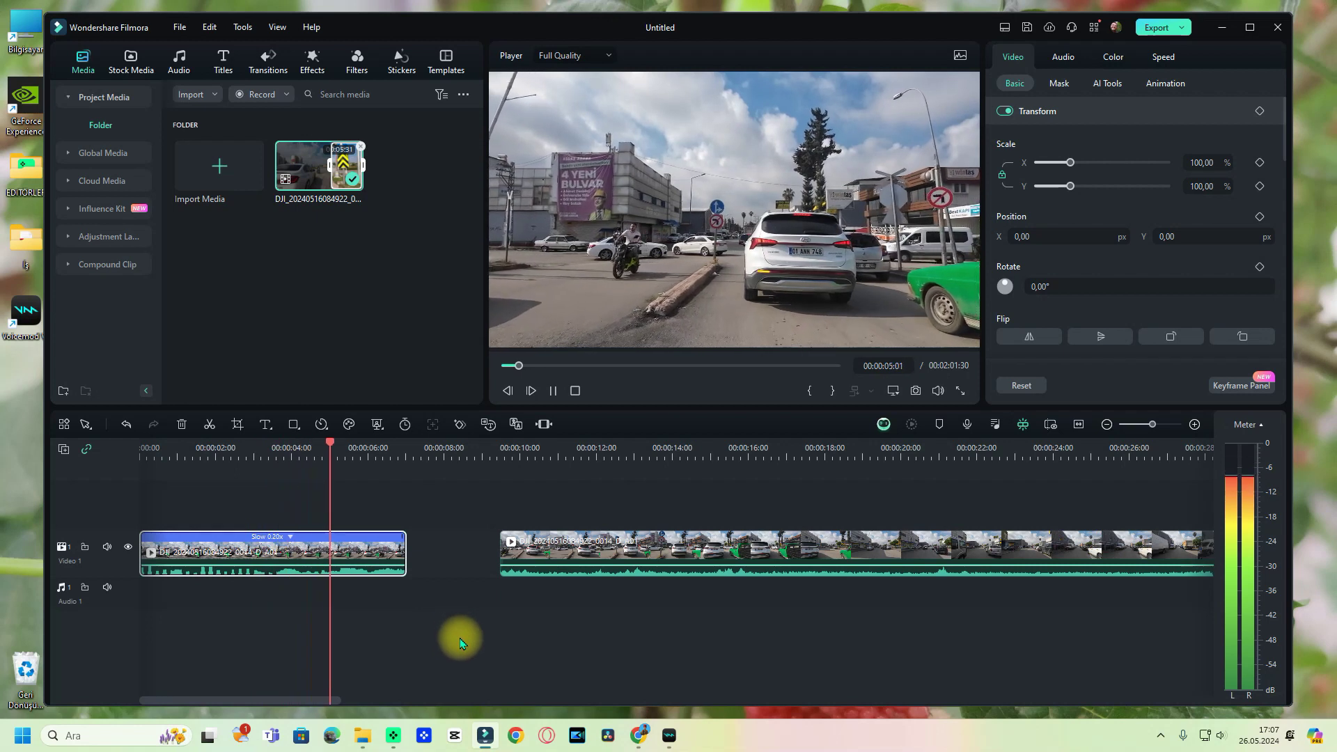
{"action": "key", "text": "space"}
Step: Delete the second, unslowed clip and play the 0.20x clip from about 00:46
{"action": "left_click", "coordinate": [597, 555]}
{"action": "key", "text": "Delete"}
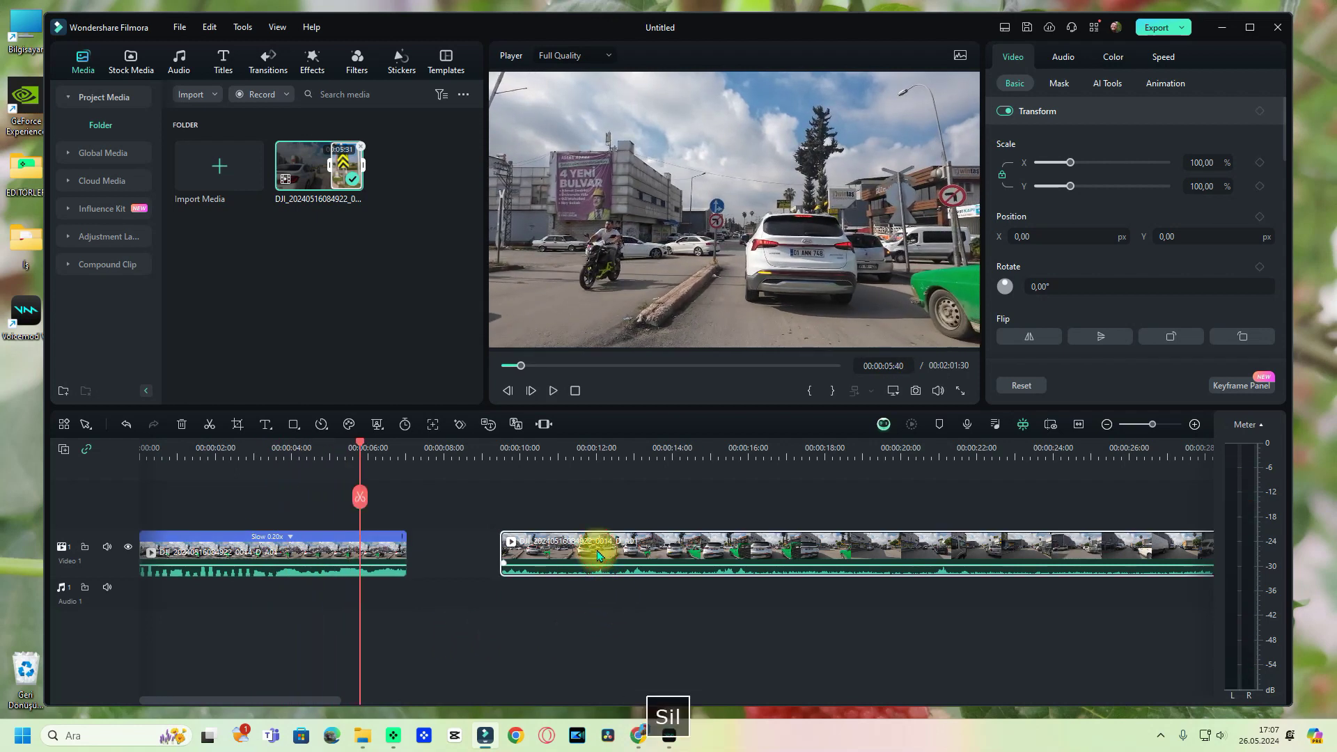
{"action": "left_click", "coordinate": [345, 547]}
{"action": "left_click", "coordinate": [296, 465]}
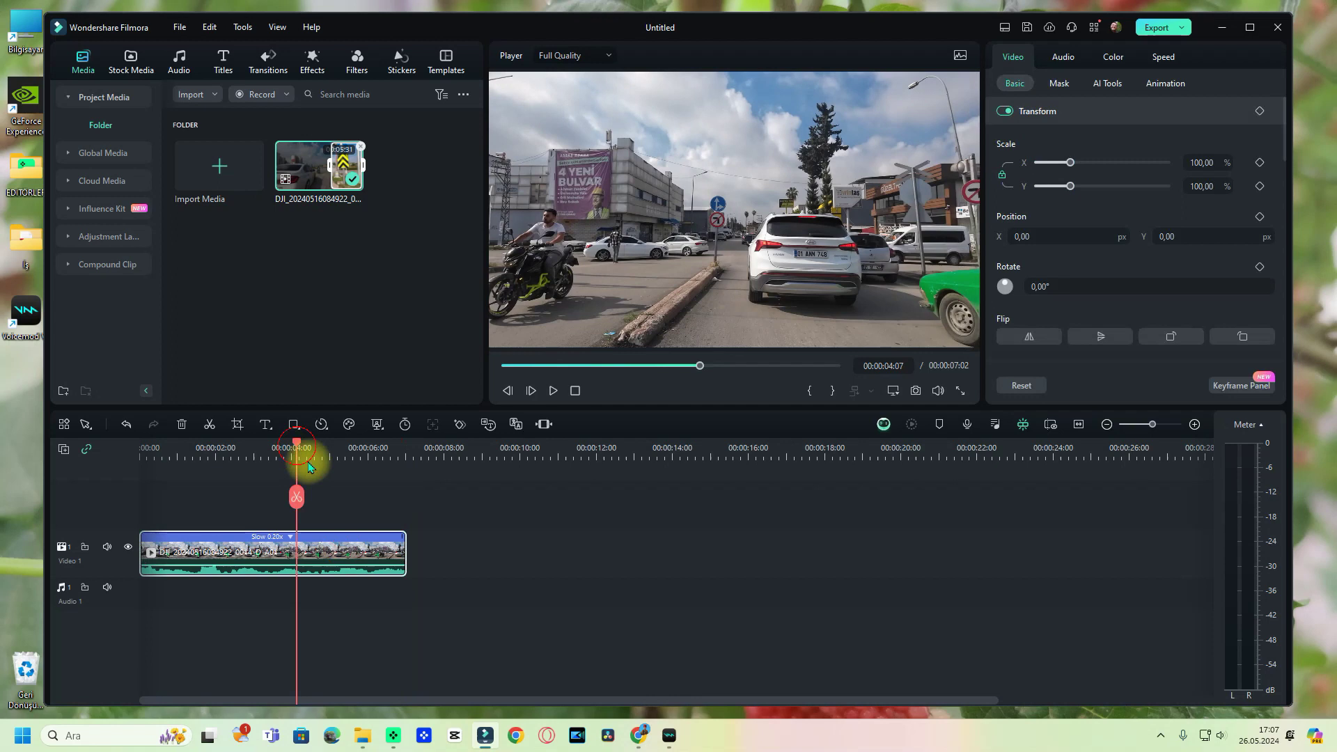
{"action": "left_click_drag", "start_coordinate": [294, 497], "coordinate": [175, 497]}
{"action": "key", "text": "space"}
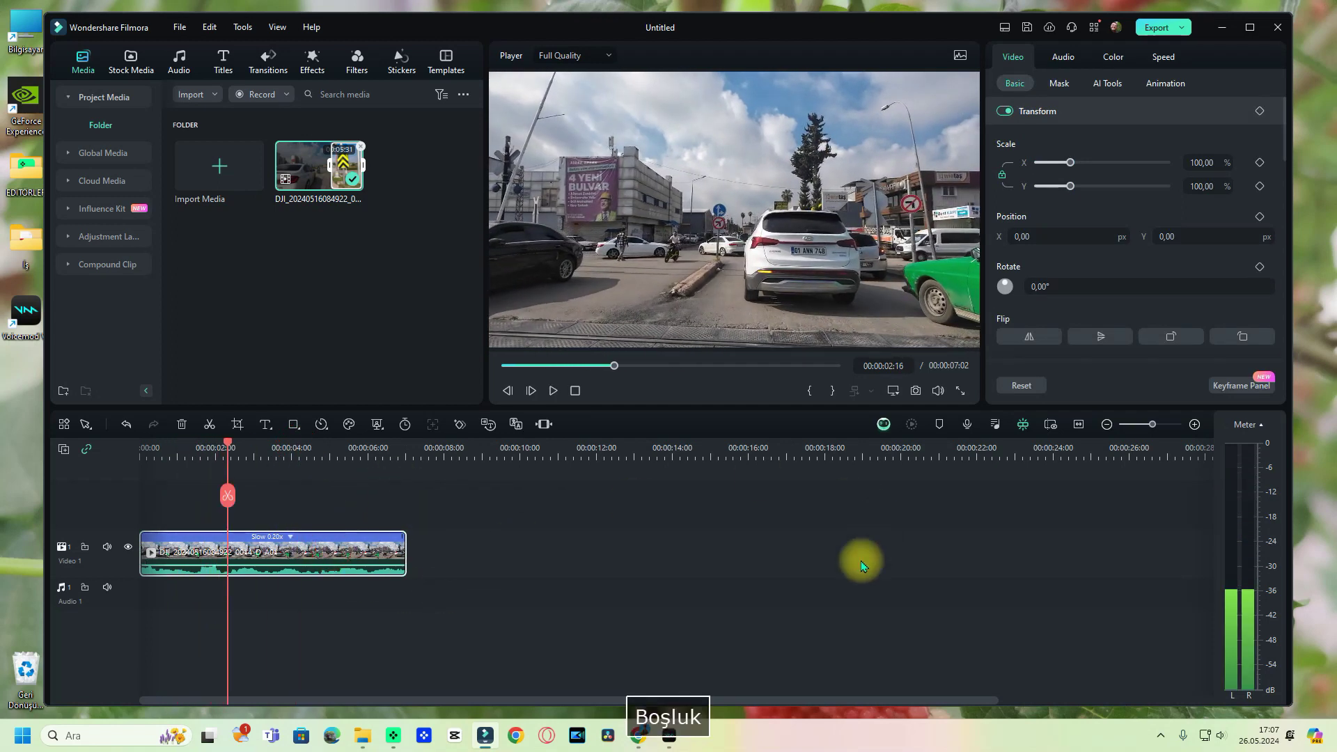
Step: Set the clip's Uniform Speed to 0.10x and preview the result
{"action": "left_click", "coordinate": [1164, 57]}
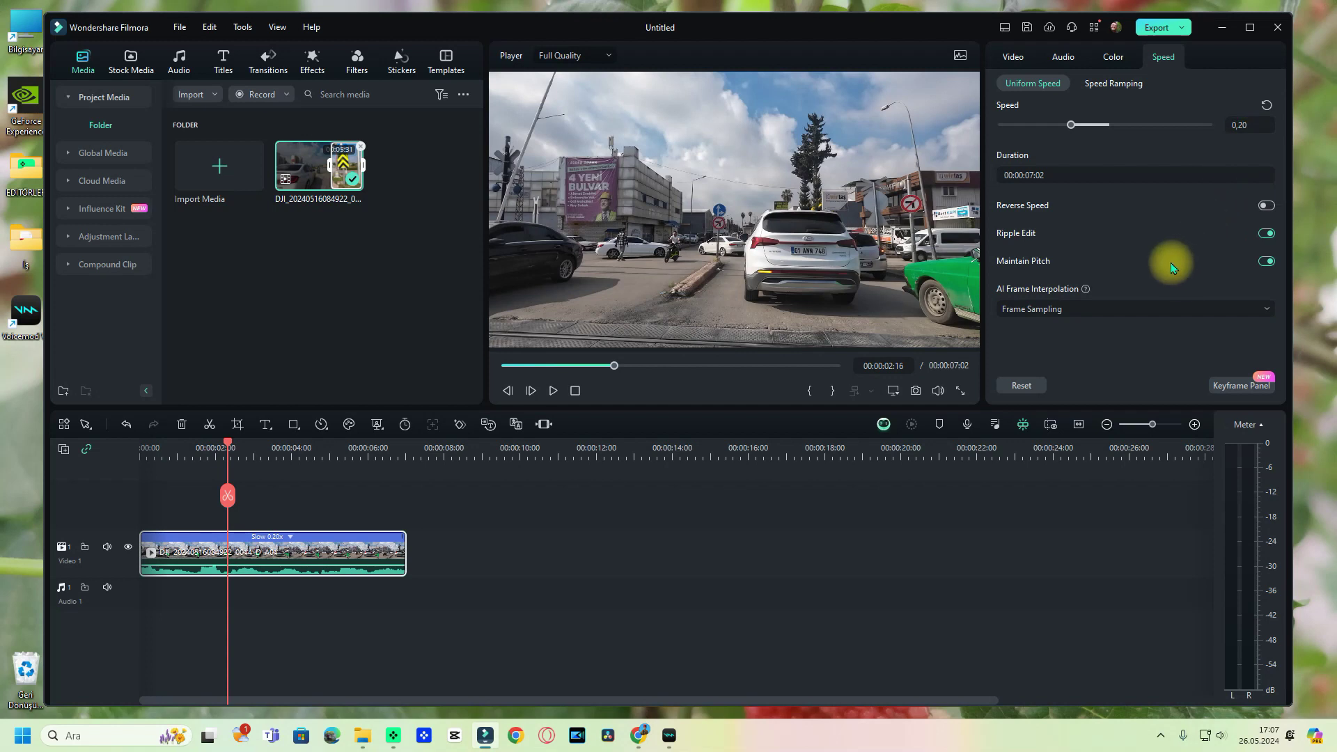
{"action": "left_click", "coordinate": [1065, 126]}
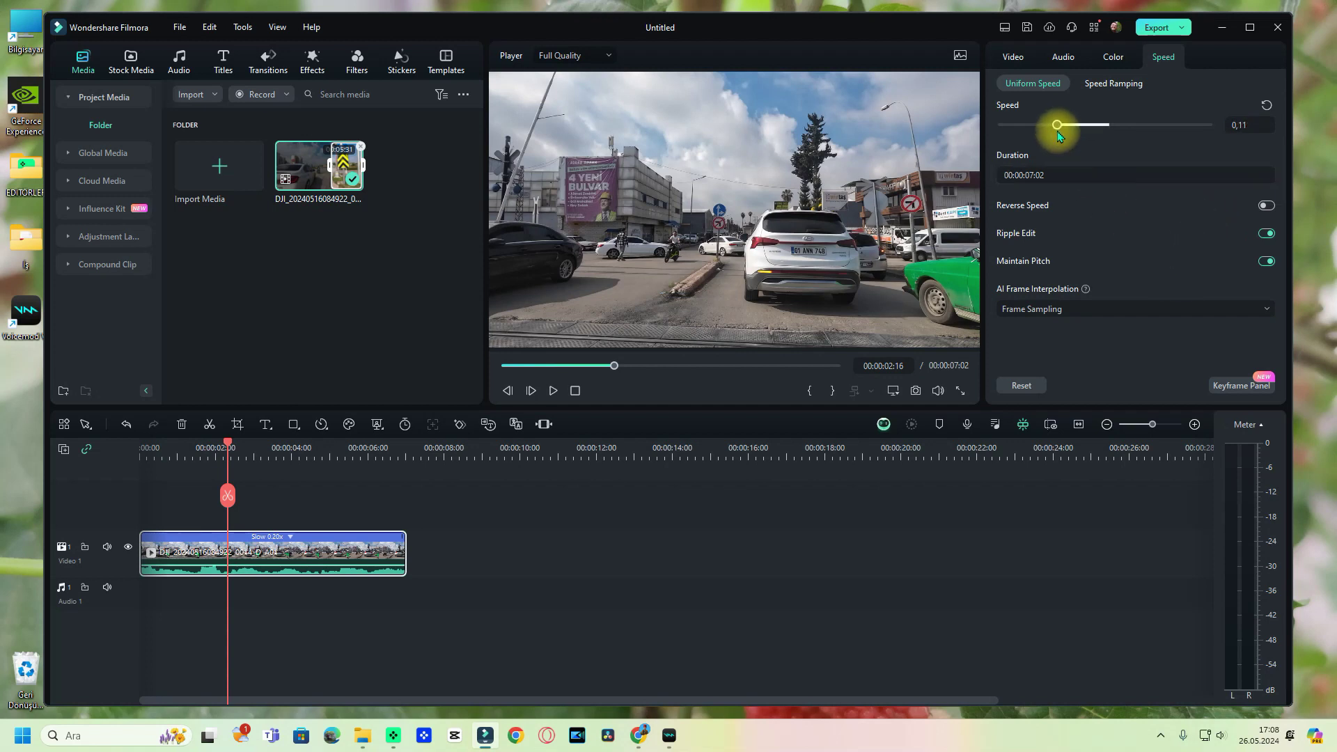
{"action": "left_click_drag", "start_coordinate": [1059, 136], "coordinate": [1056, 136]}
{"action": "key", "text": "space"}
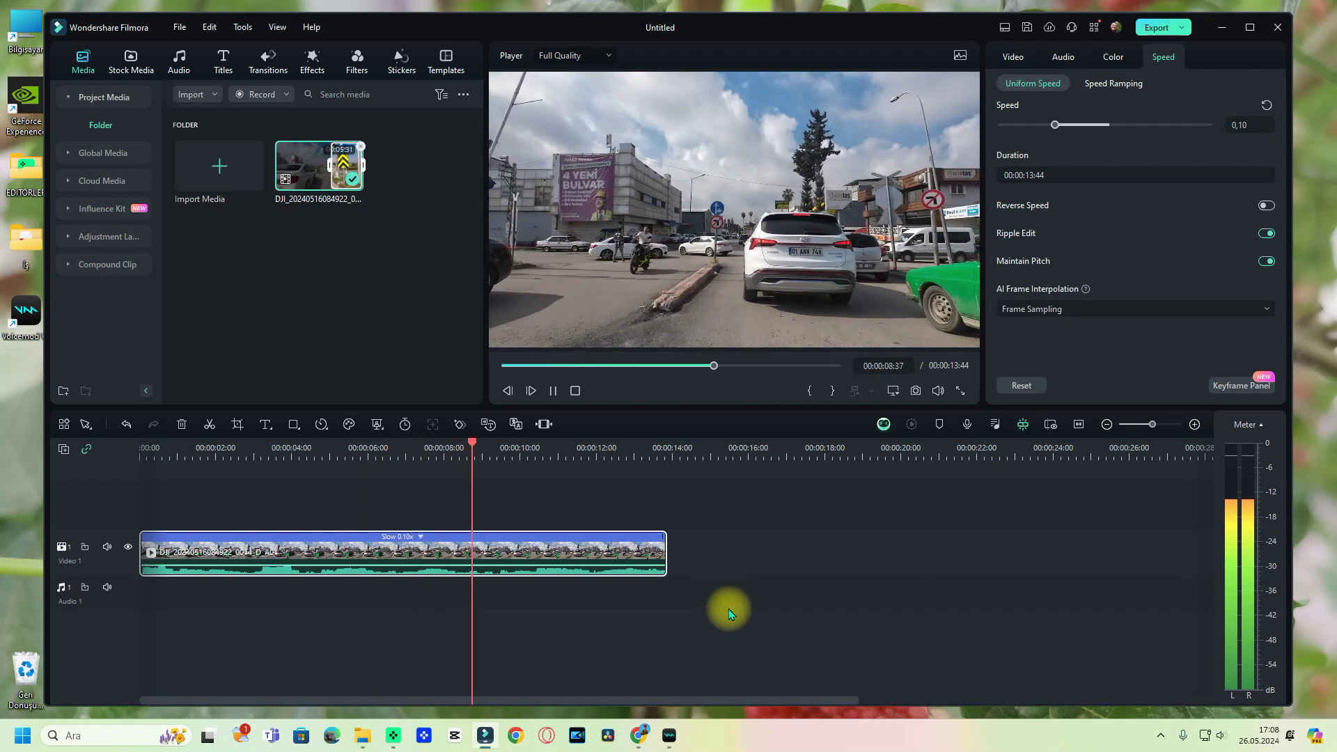
{"action": "key", "text": "space"}
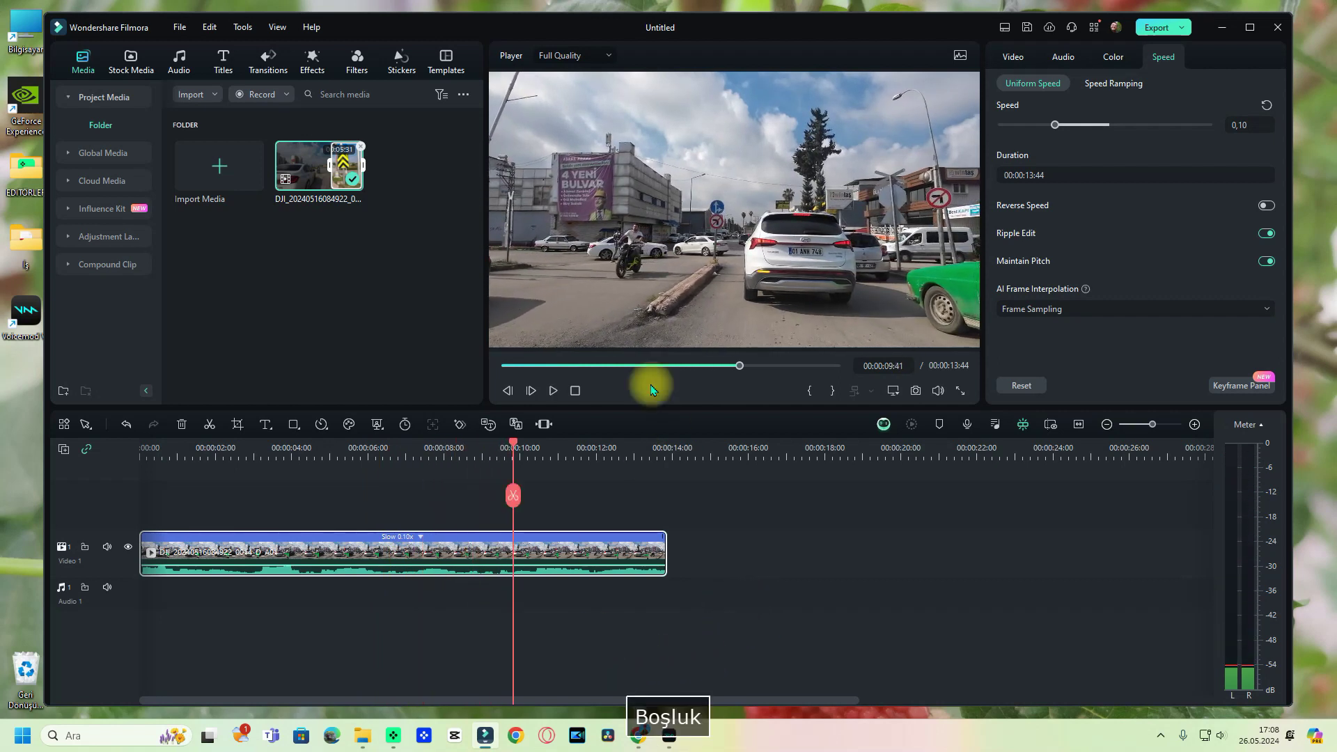
Step: Switch AI Frame Interpolation to Optical Flow and bring up the Export window
{"action": "left_click", "coordinate": [1098, 316]}
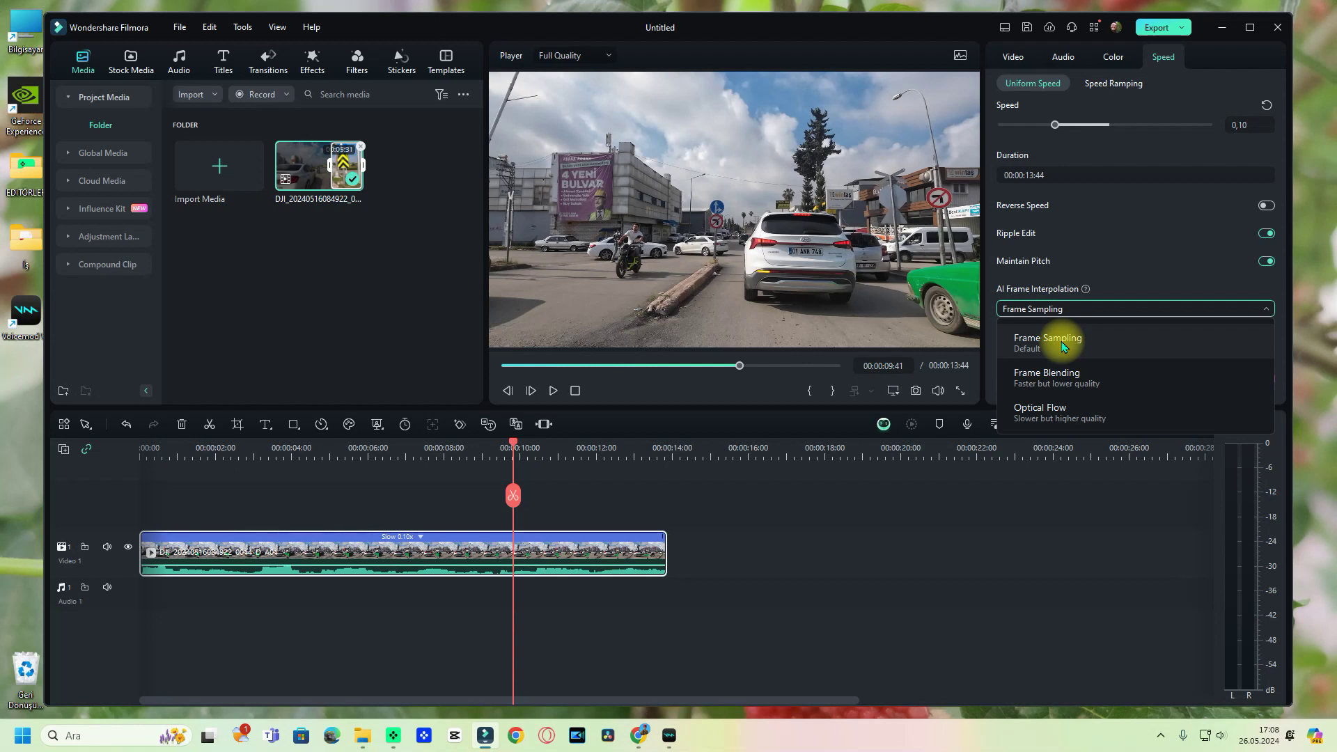
{"action": "left_click", "coordinate": [1030, 414]}
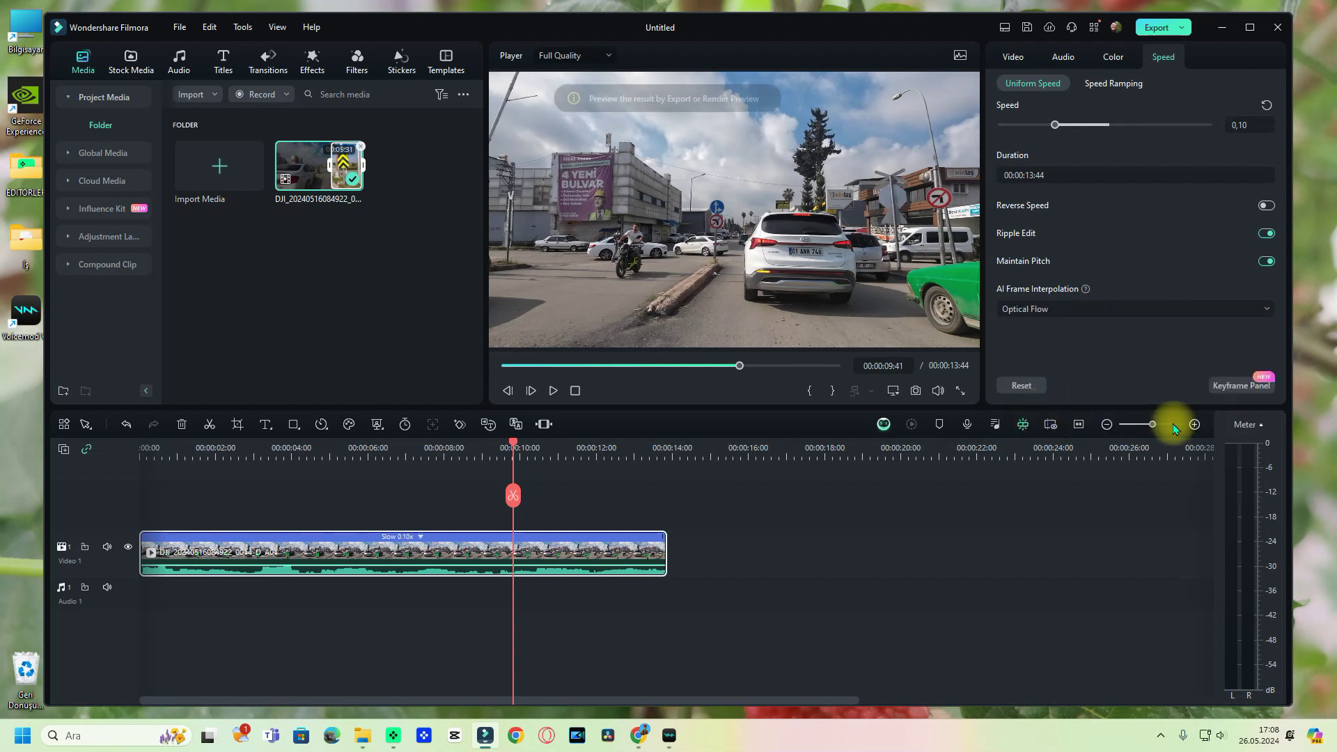
{"action": "left_click", "coordinate": [559, 651]}
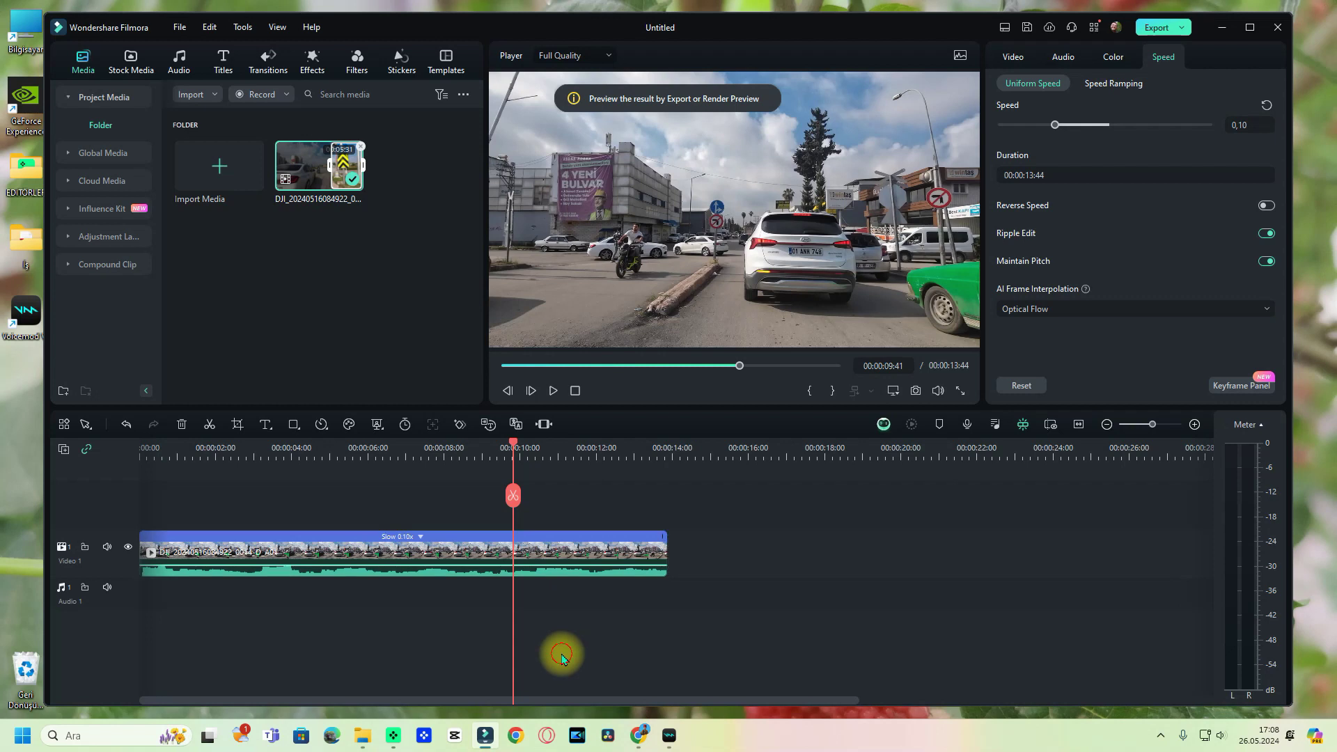
{"action": "left_click_drag", "start_coordinate": [515, 493], "coordinate": [499, 501]}
{"action": "left_click", "coordinate": [1156, 27]}
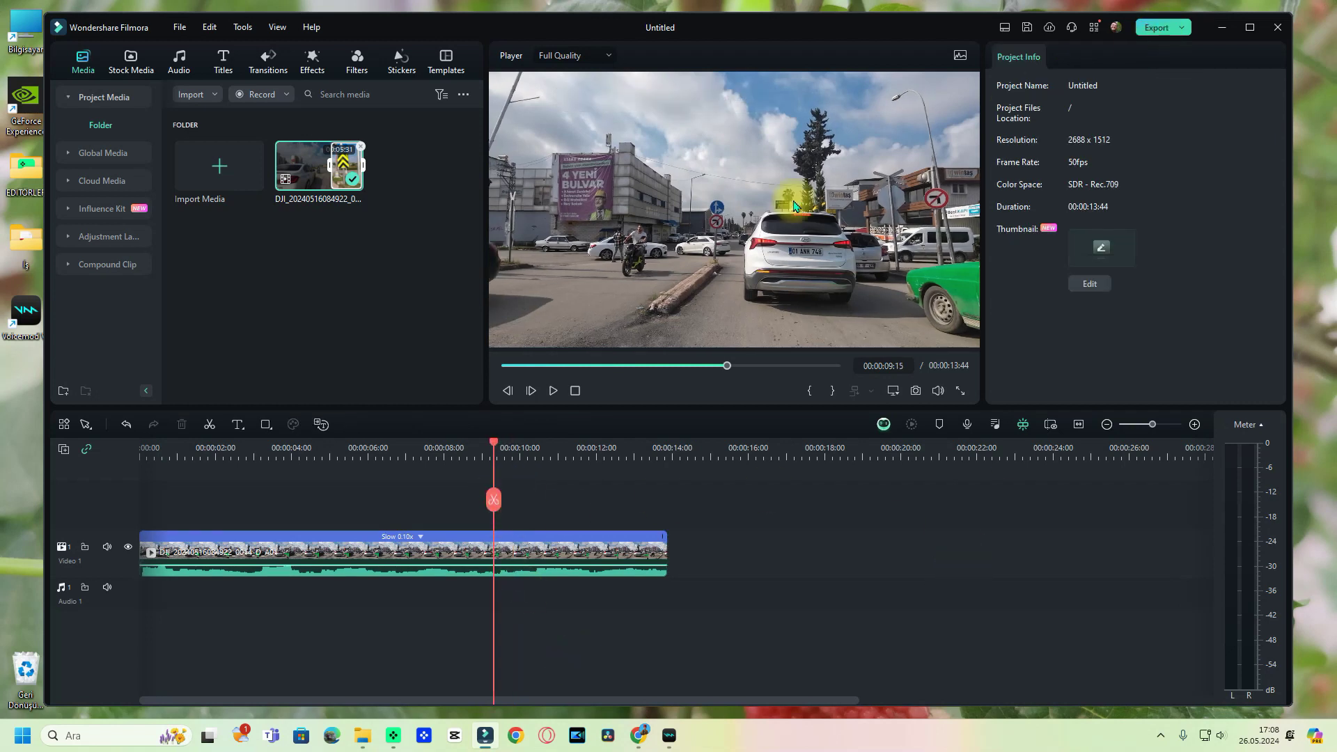
{"action": "left_click", "coordinate": [731, 222]}
Step: Rename the export to 'Filmora slow test'
{"action": "left_click", "coordinate": [759, 220]}
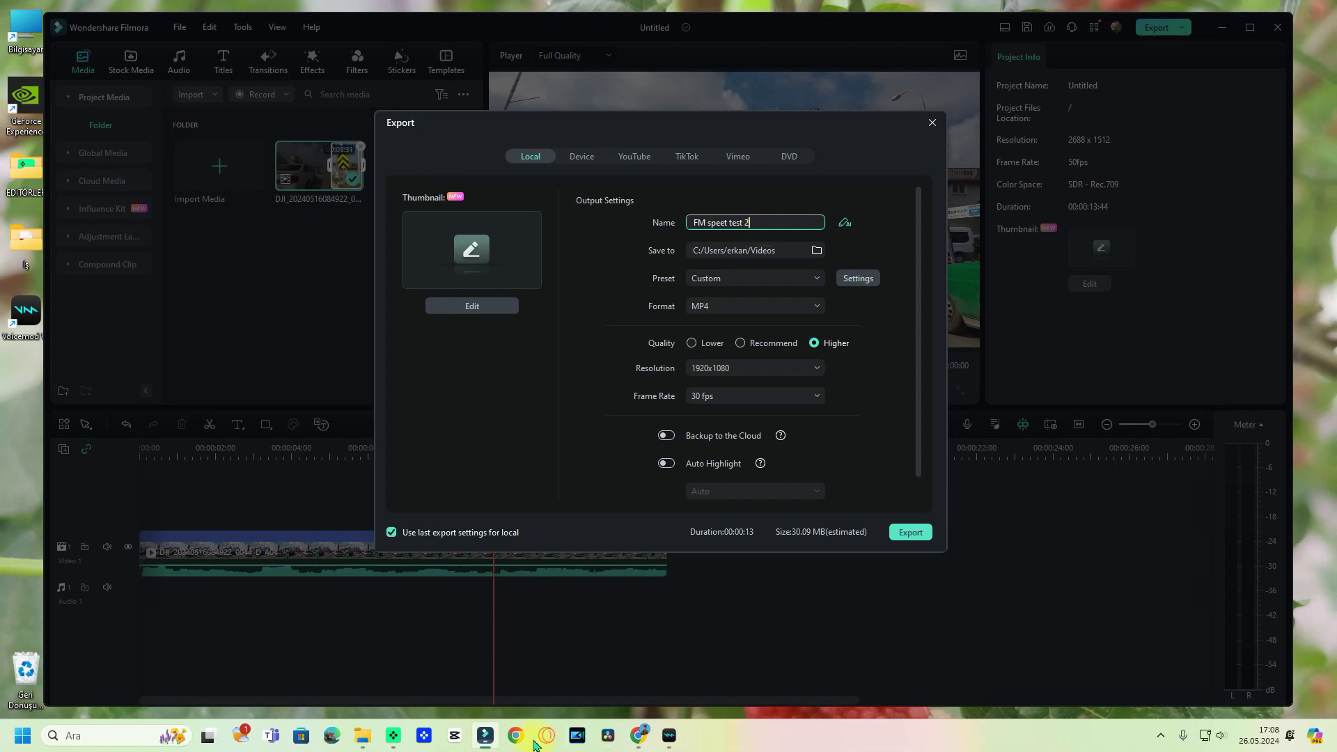
{"action": "left_click", "coordinate": [769, 223]}
{"action": "key", "text": "BackSpace"}
{"action": "key", "text": "BackSpace"}
{"action": "key", "text": "BackSpace"}
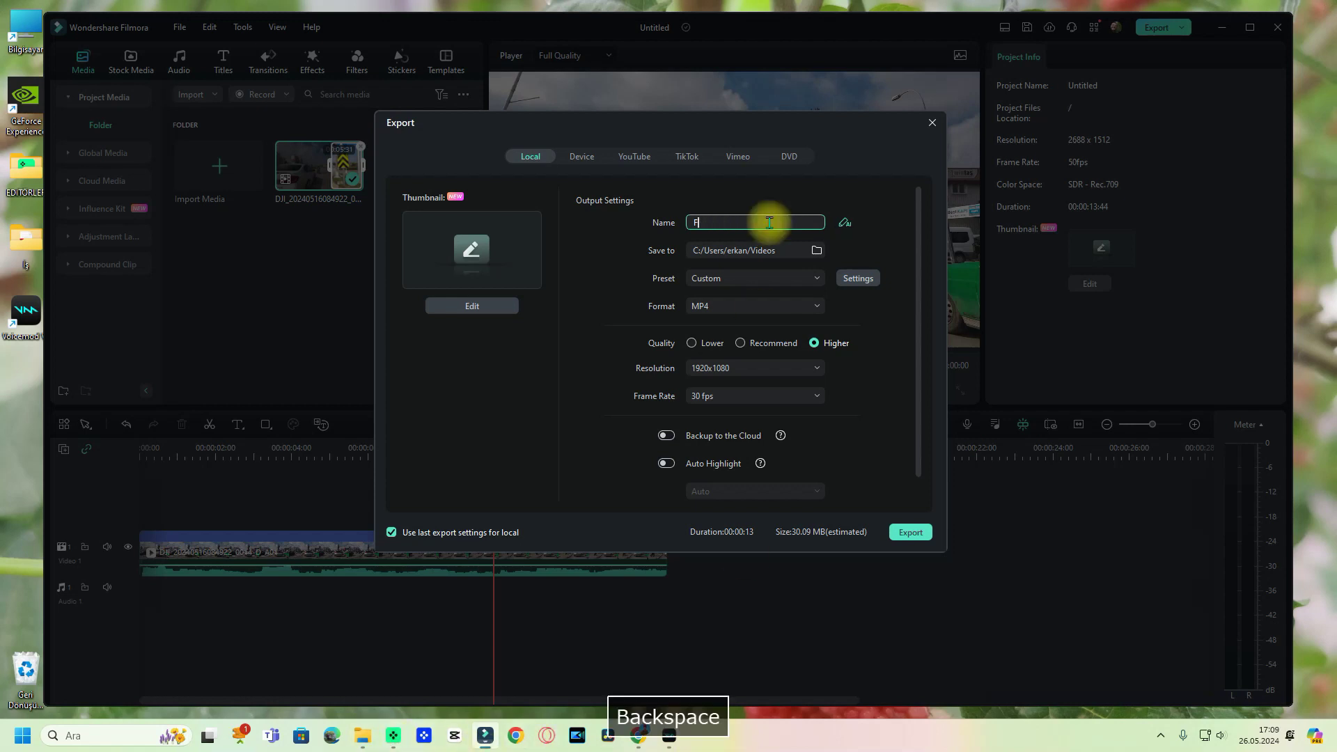
{"action": "type", "text": "ilmo"}
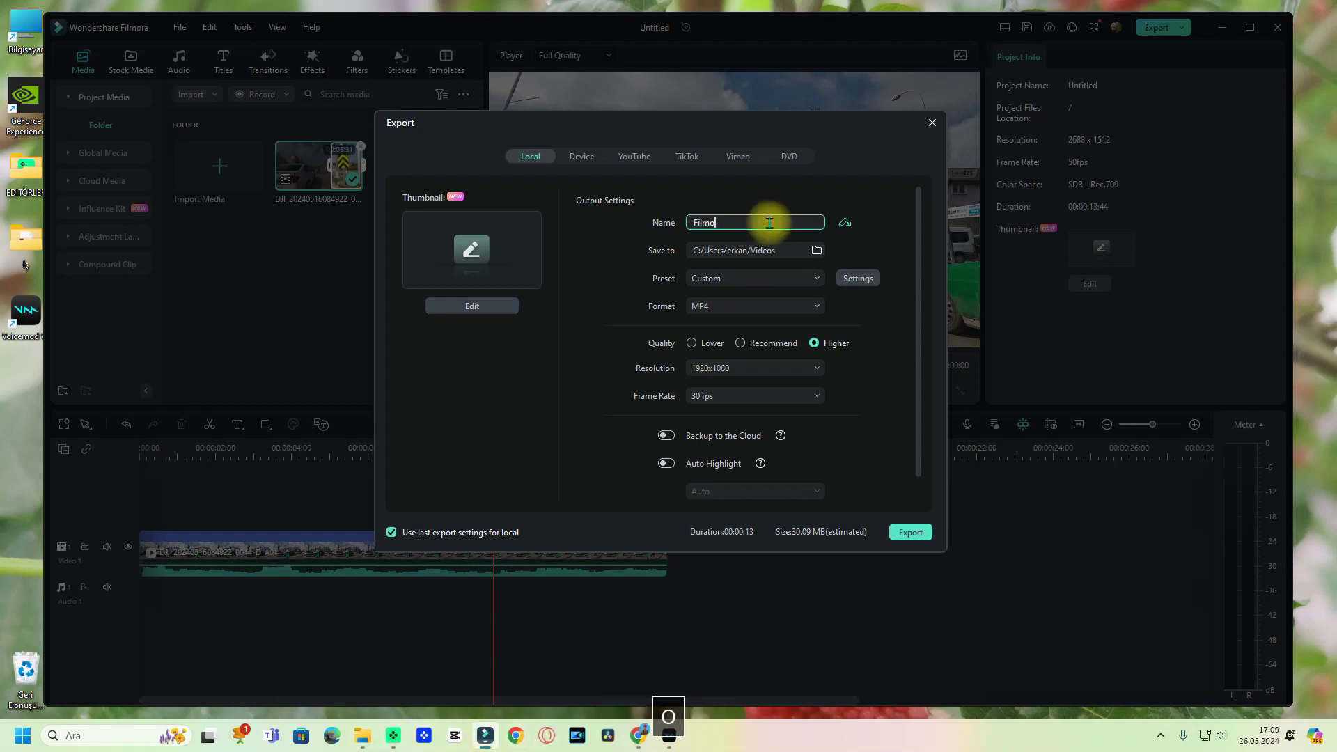
{"action": "type", "text": "ra slow"}
{"action": "type", "text": " test"}
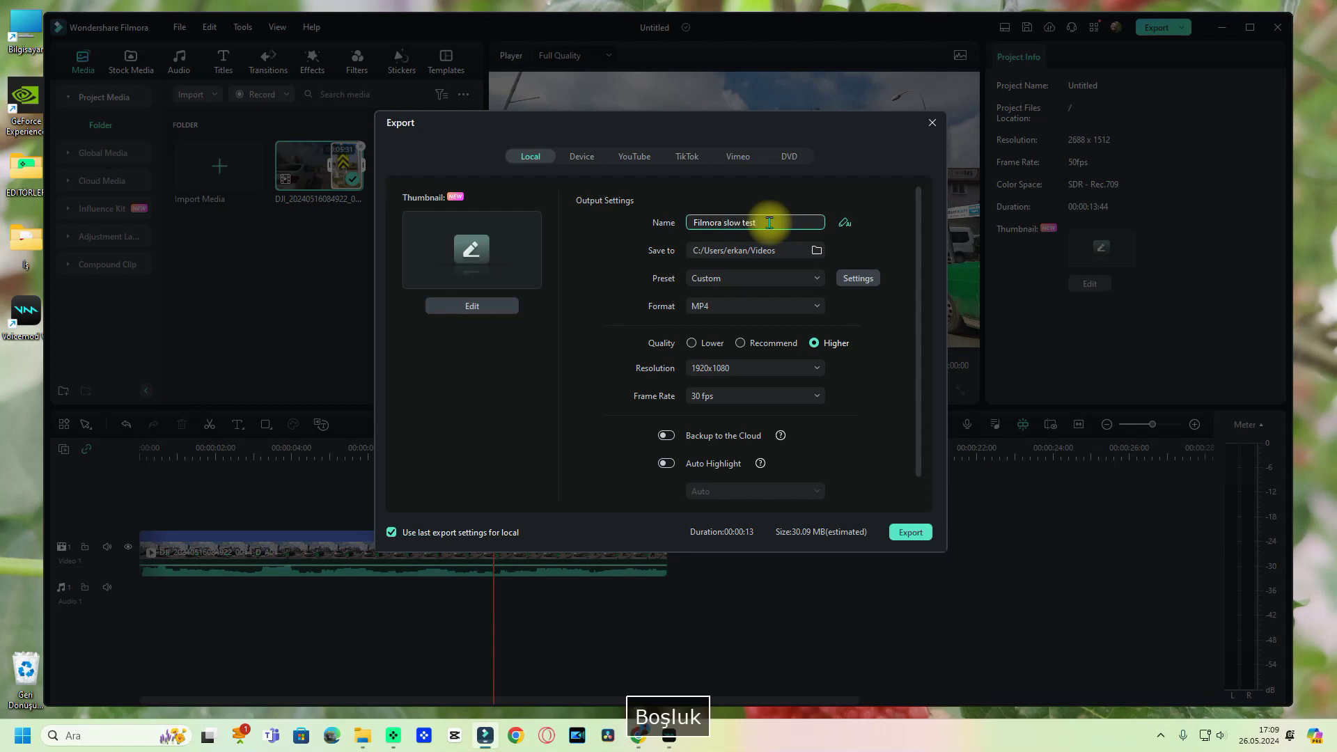
{"action": "key", "text": "BackSpace"}
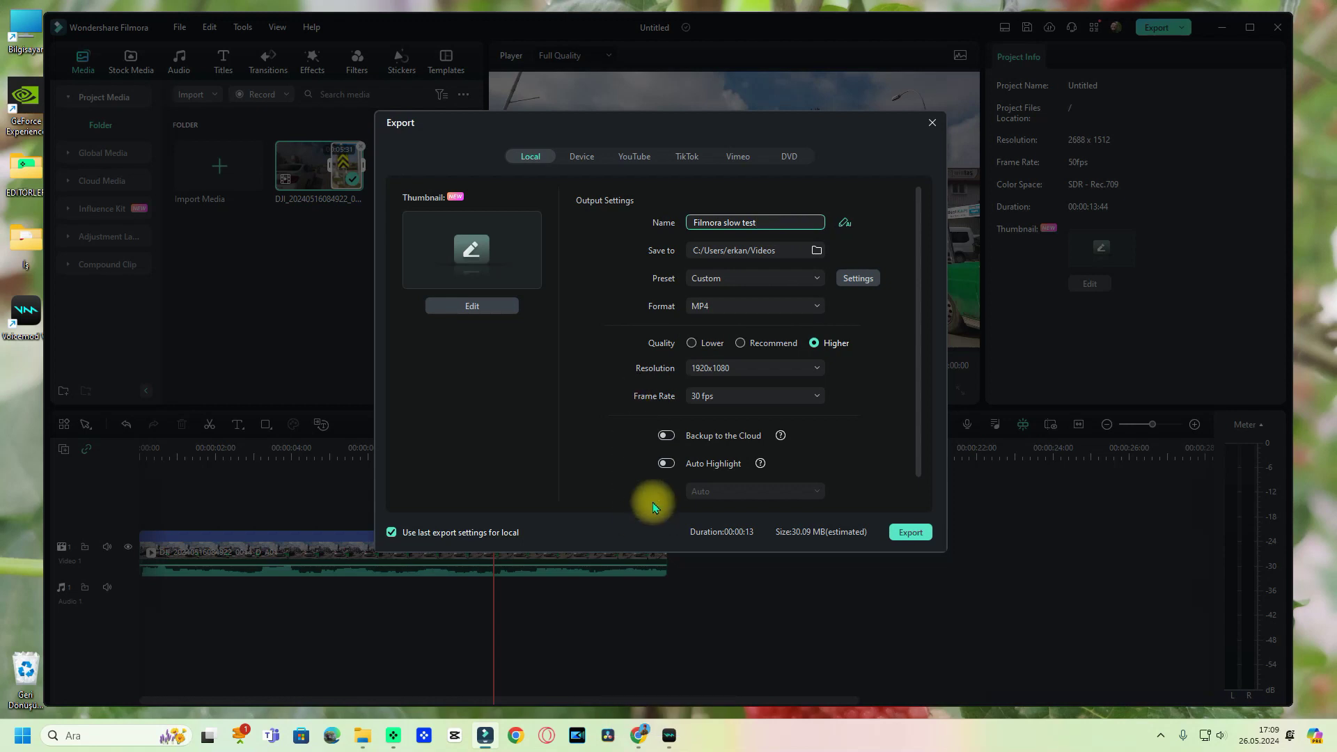
Step: Keep the Custom preset, set output resolution to 1920x1080, and apply the encoding settings
{"action": "left_click", "coordinate": [866, 290]}
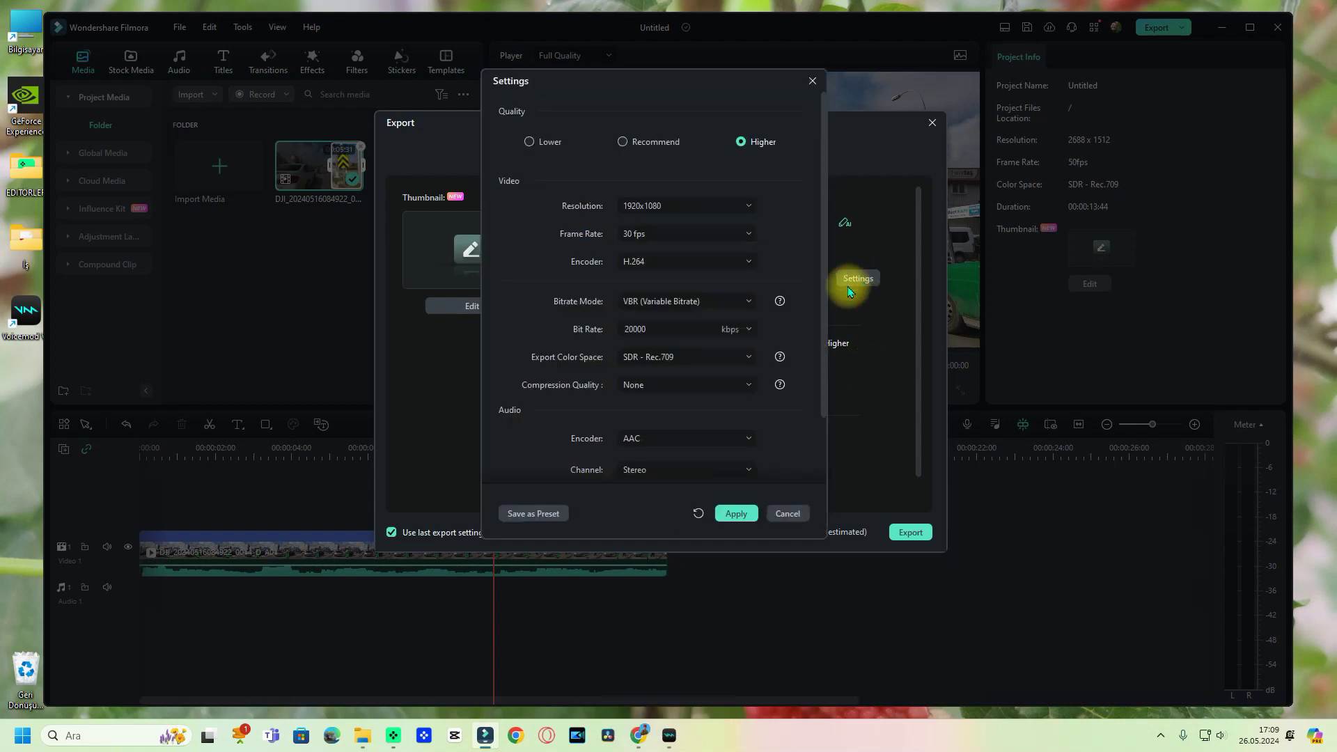
{"action": "left_click", "coordinate": [735, 515]}
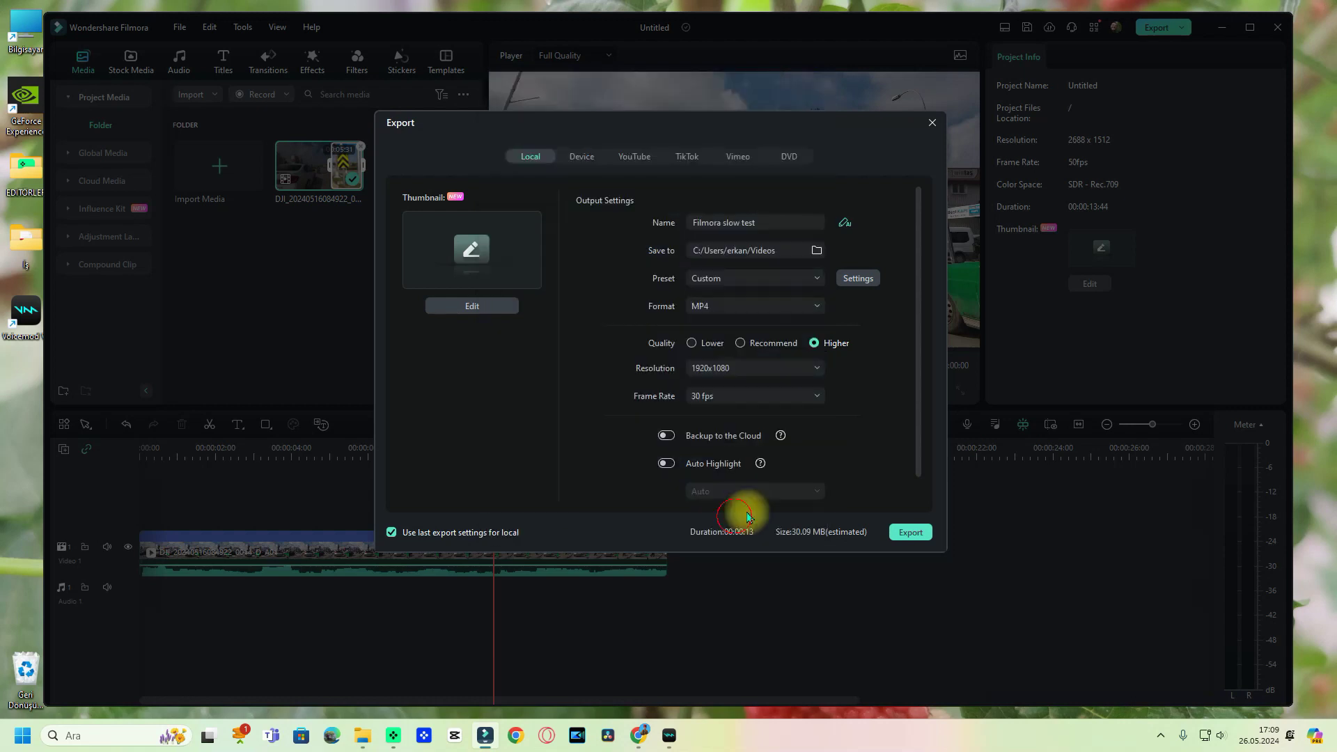
{"action": "left_click", "coordinate": [817, 279]}
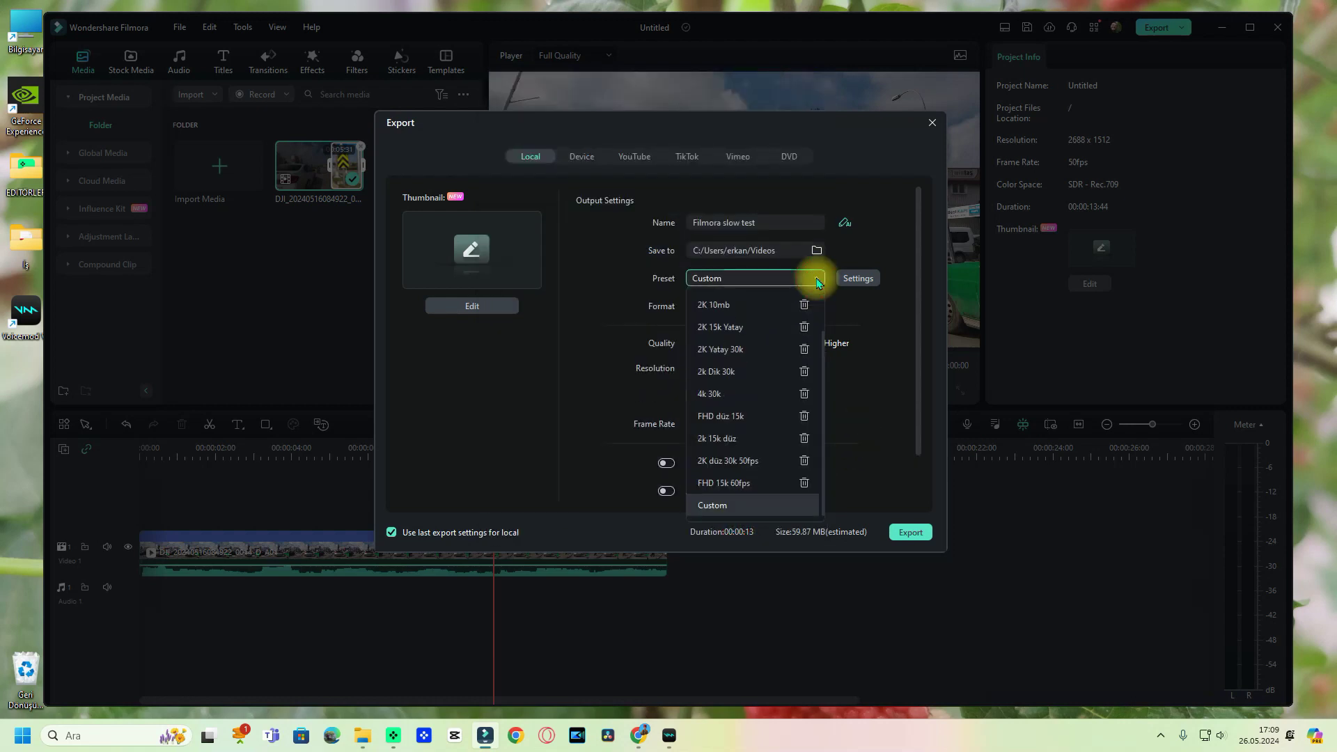
{"action": "left_click", "coordinate": [896, 447]}
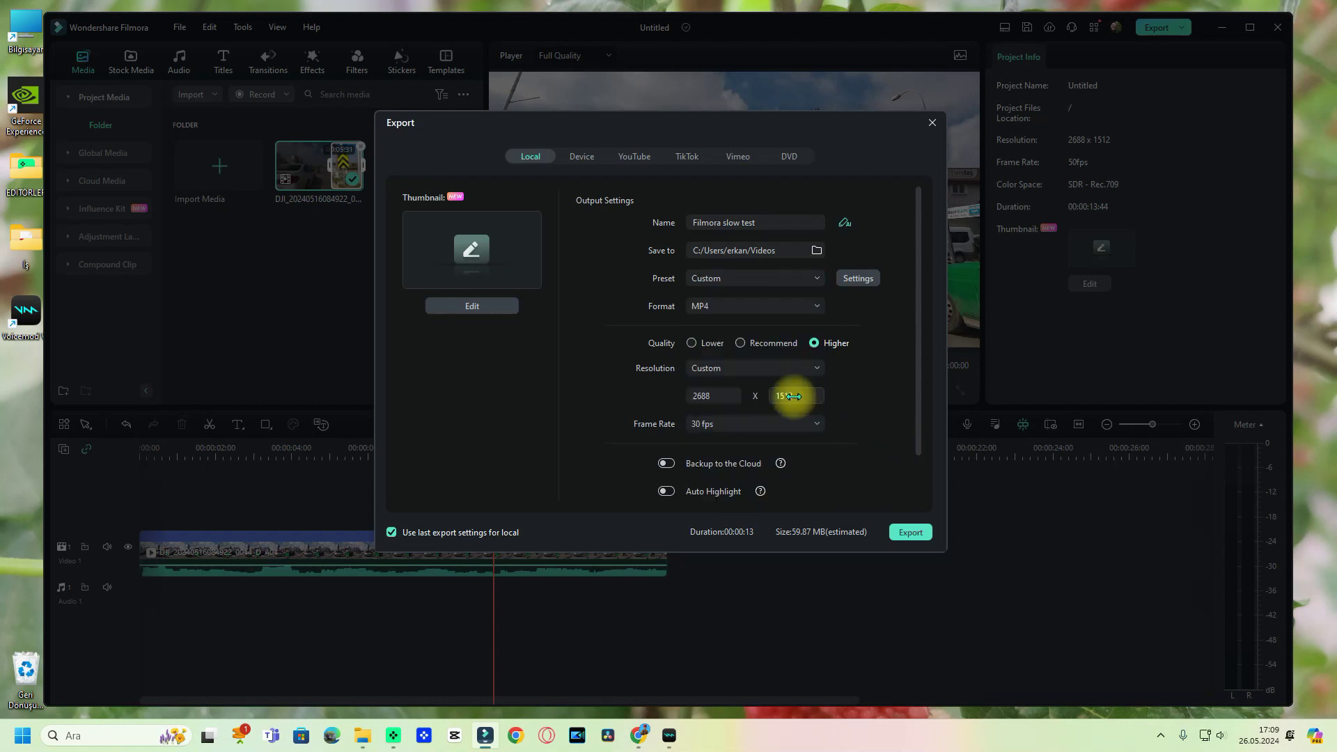
{"action": "left_click", "coordinate": [814, 372]}
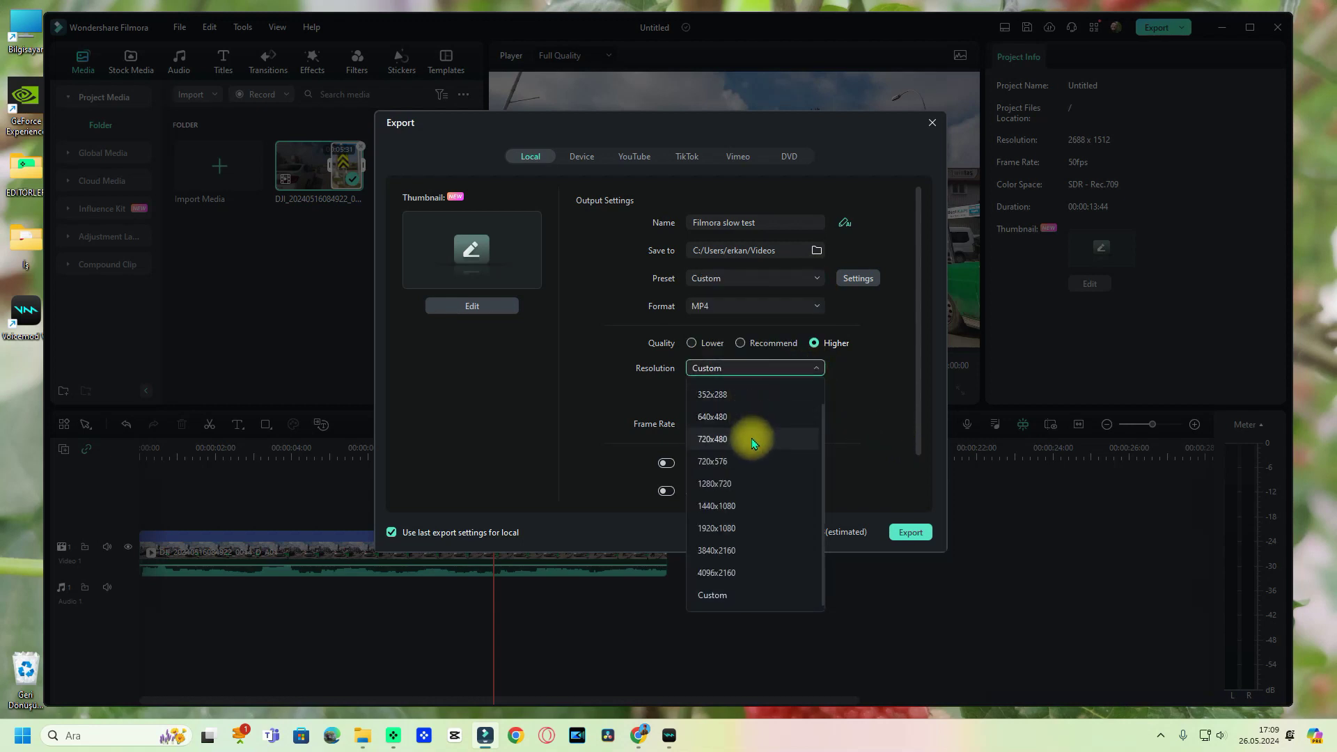
{"action": "left_click", "coordinate": [730, 529]}
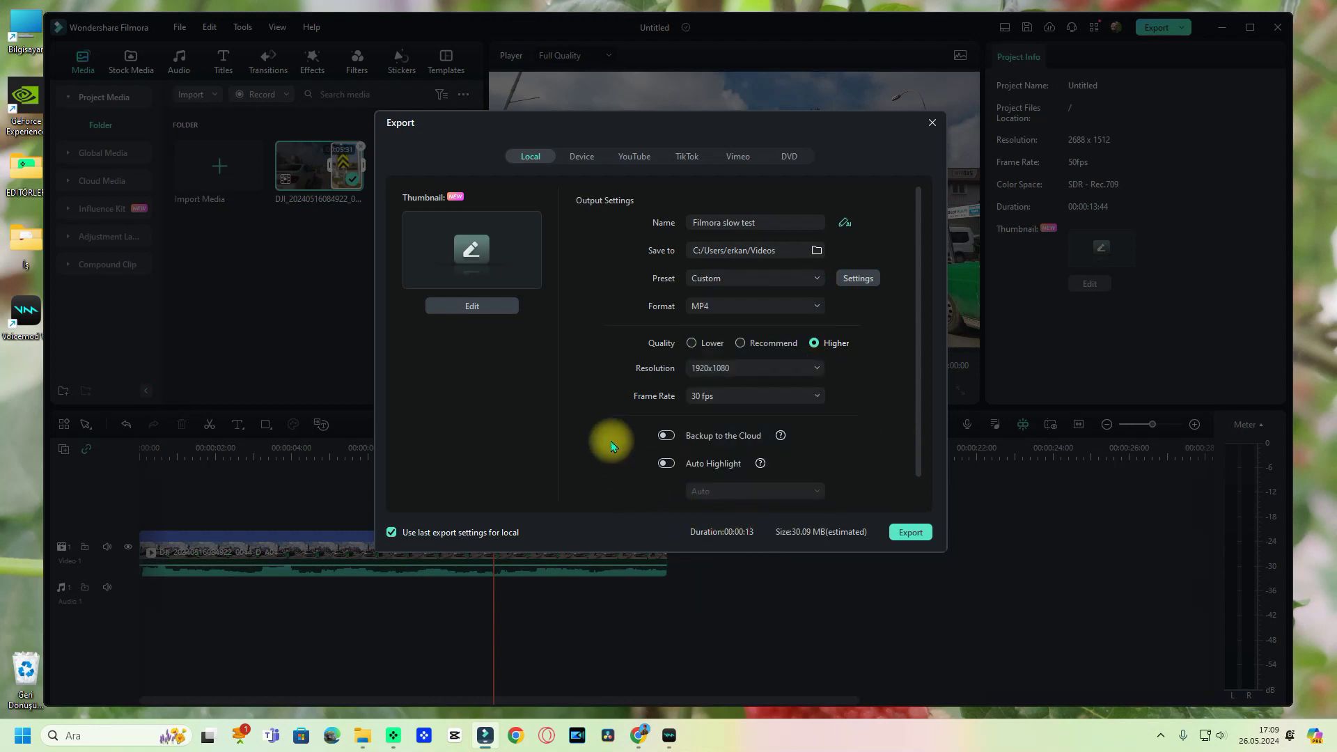
{"action": "left_click", "coordinate": [856, 282]}
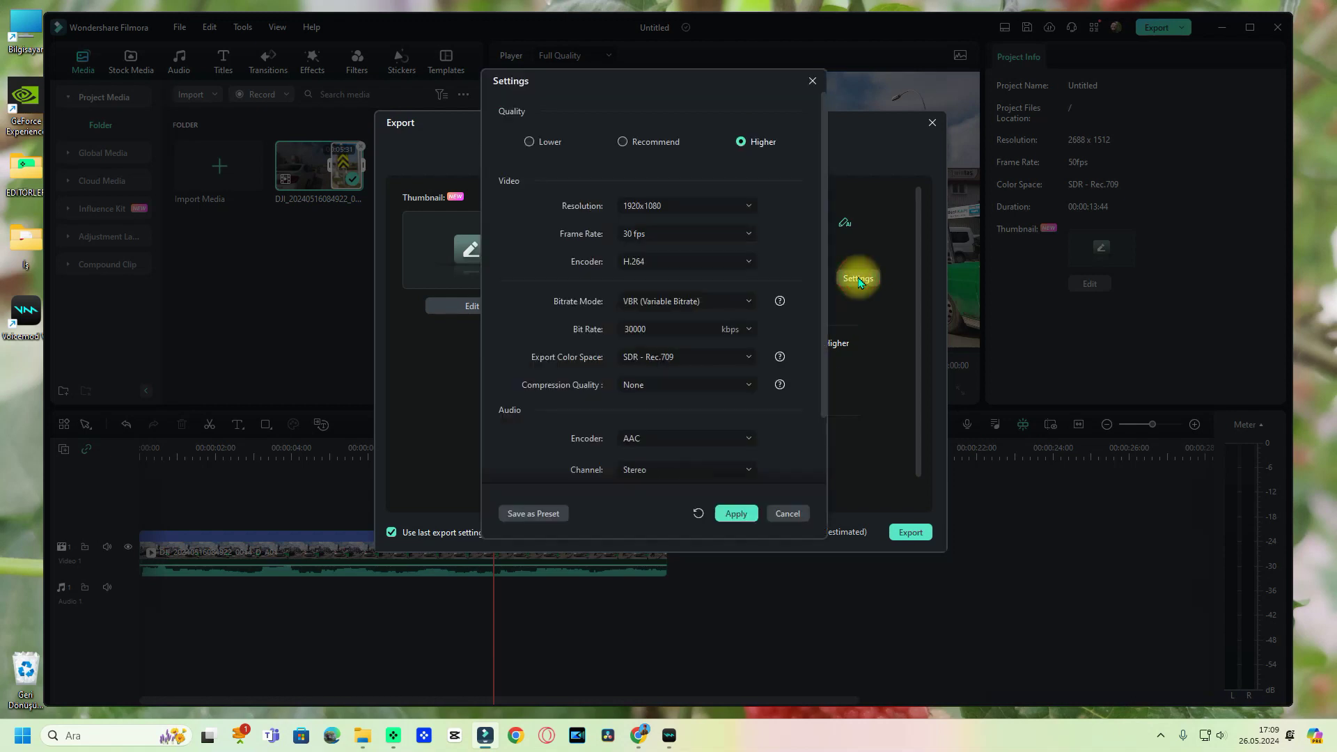
{"action": "left_click", "coordinate": [733, 512]}
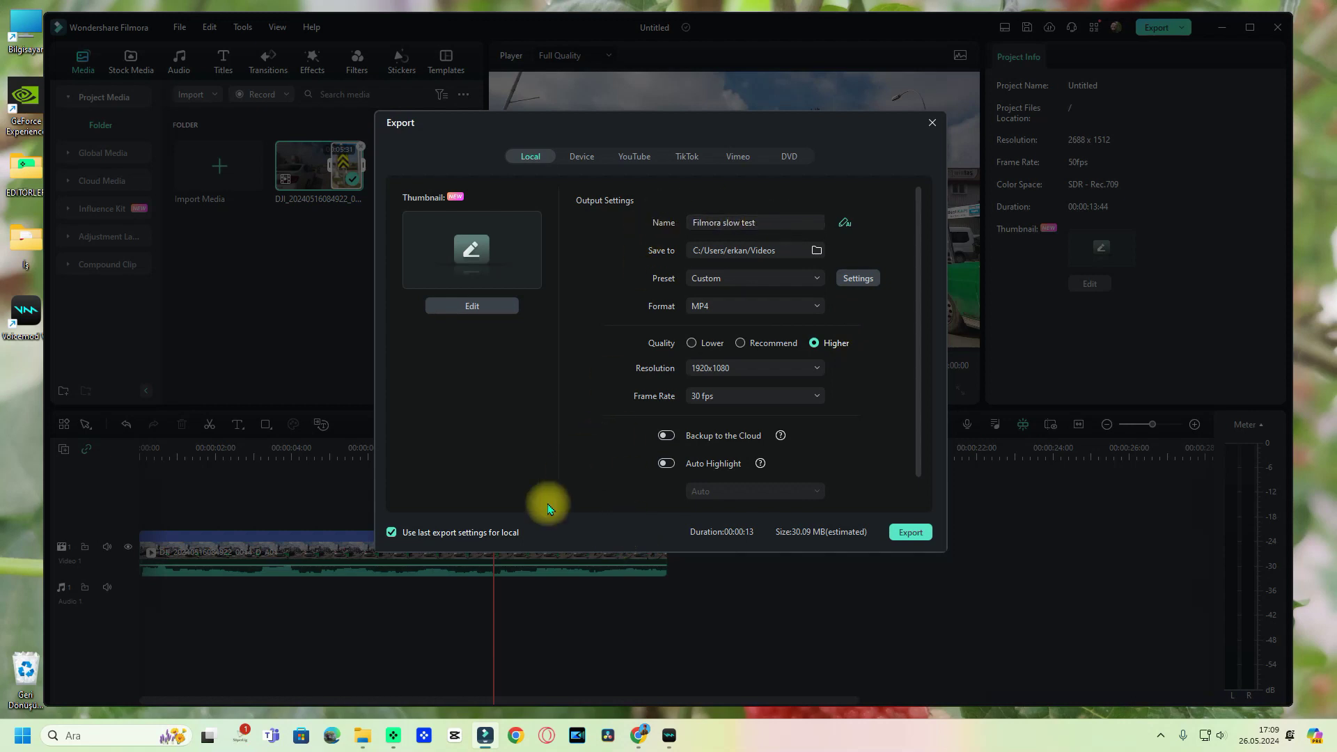
Step: Render Filmora slow test.mp4 and close the export window once it reaches 100%
{"action": "left_click", "coordinate": [912, 533]}
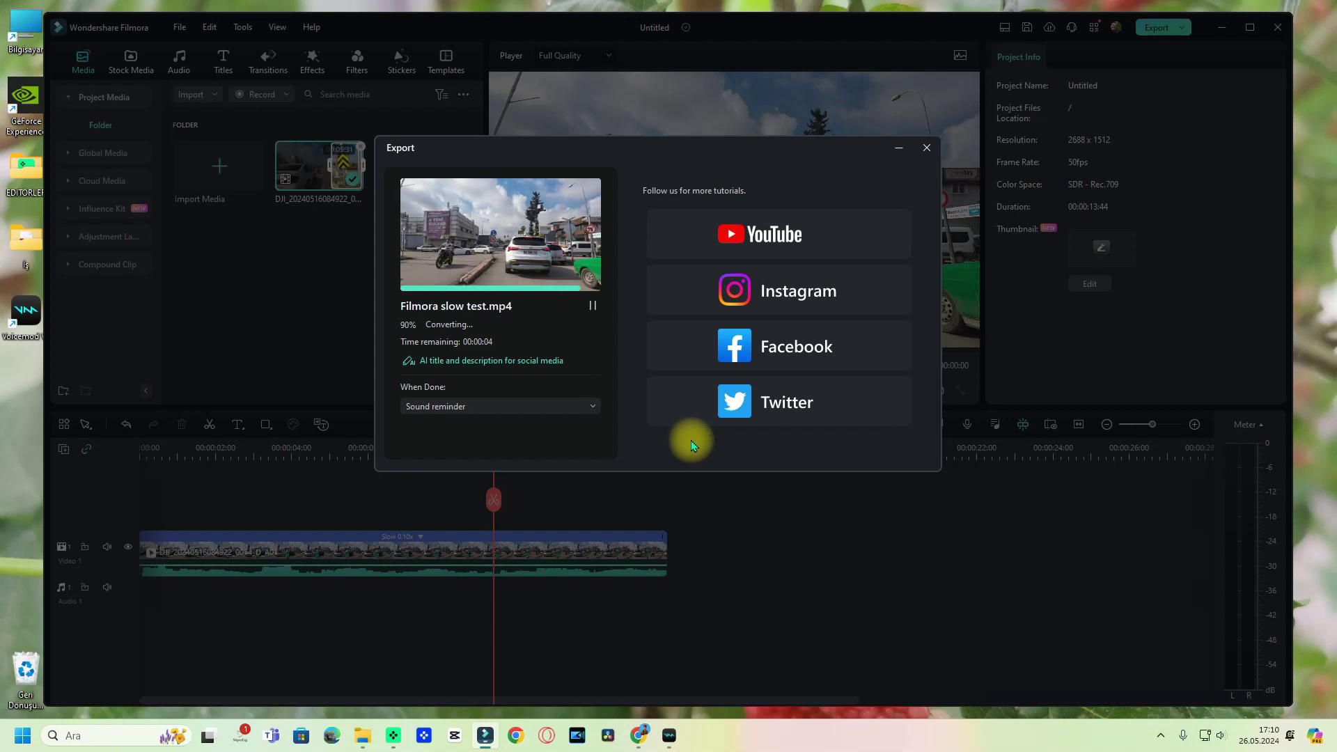
{"action": "left_click", "coordinate": [927, 149]}
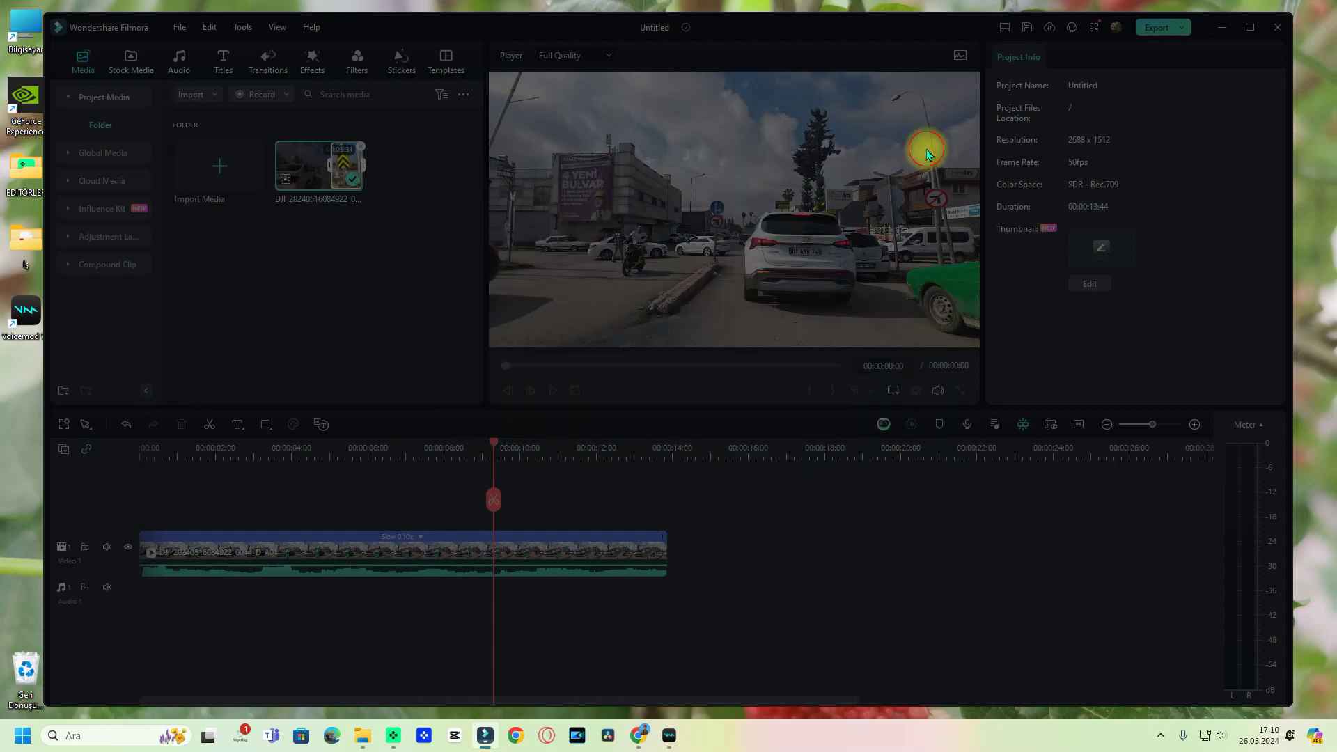
Step: Minimise Filmora, create Untitled Project 3 in Resolve, and show the Edit page's Media Pool
{"action": "left_click", "coordinate": [1221, 26]}
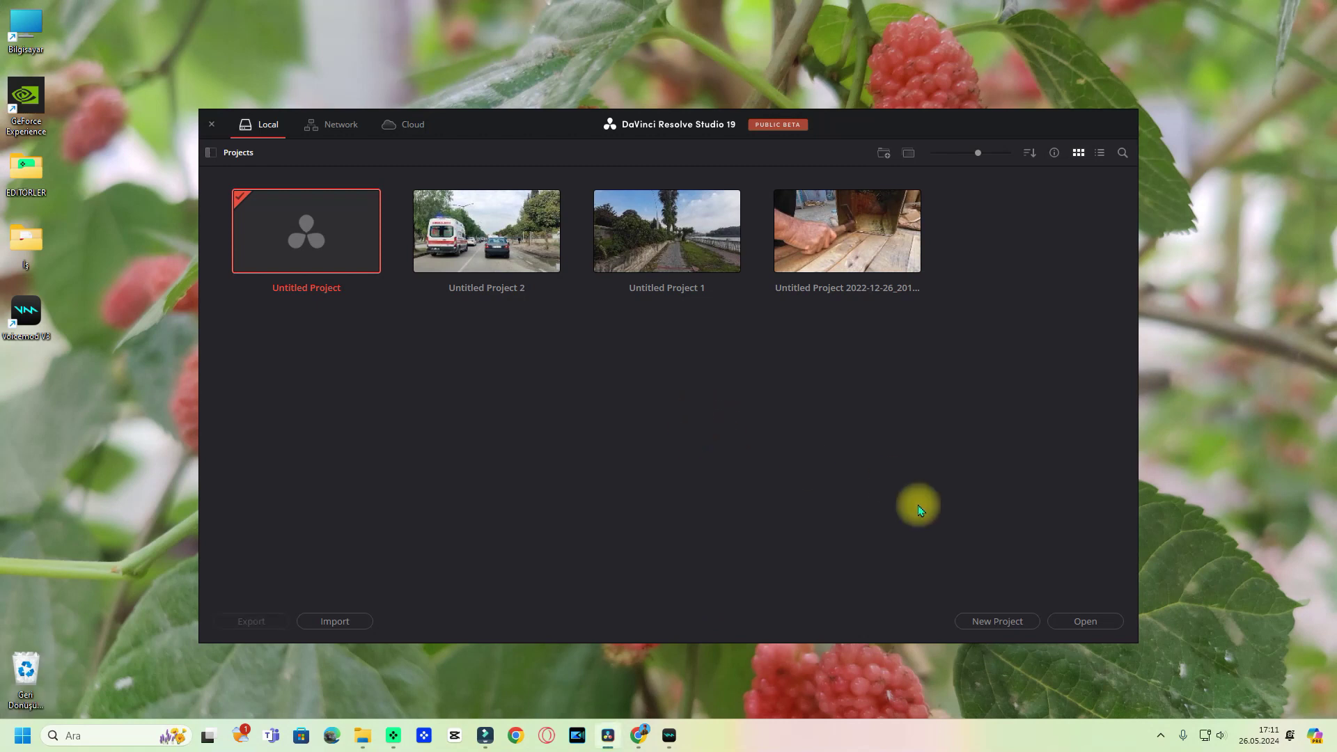
{"action": "left_click", "coordinate": [1002, 622]}
{"action": "left_click", "coordinate": [751, 396]}
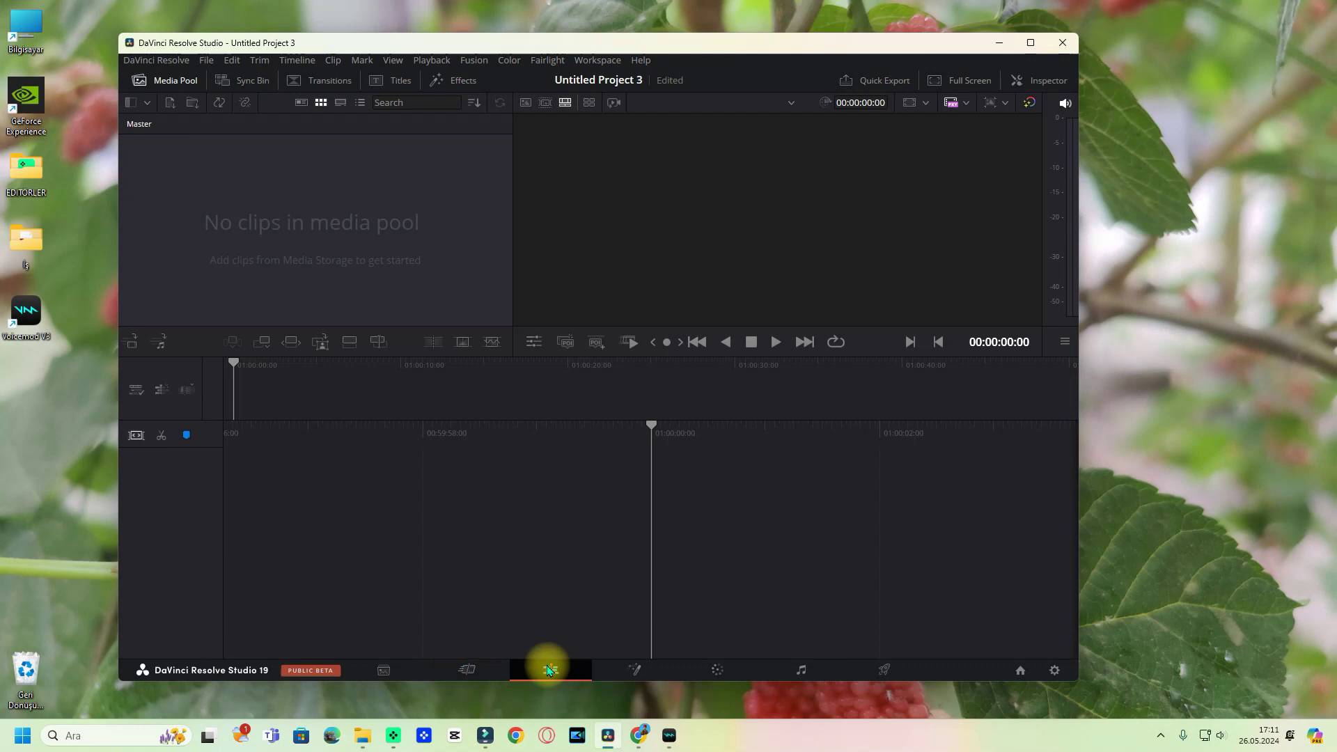
{"action": "left_click", "coordinate": [550, 667]}
{"action": "left_click", "coordinate": [200, 82]}
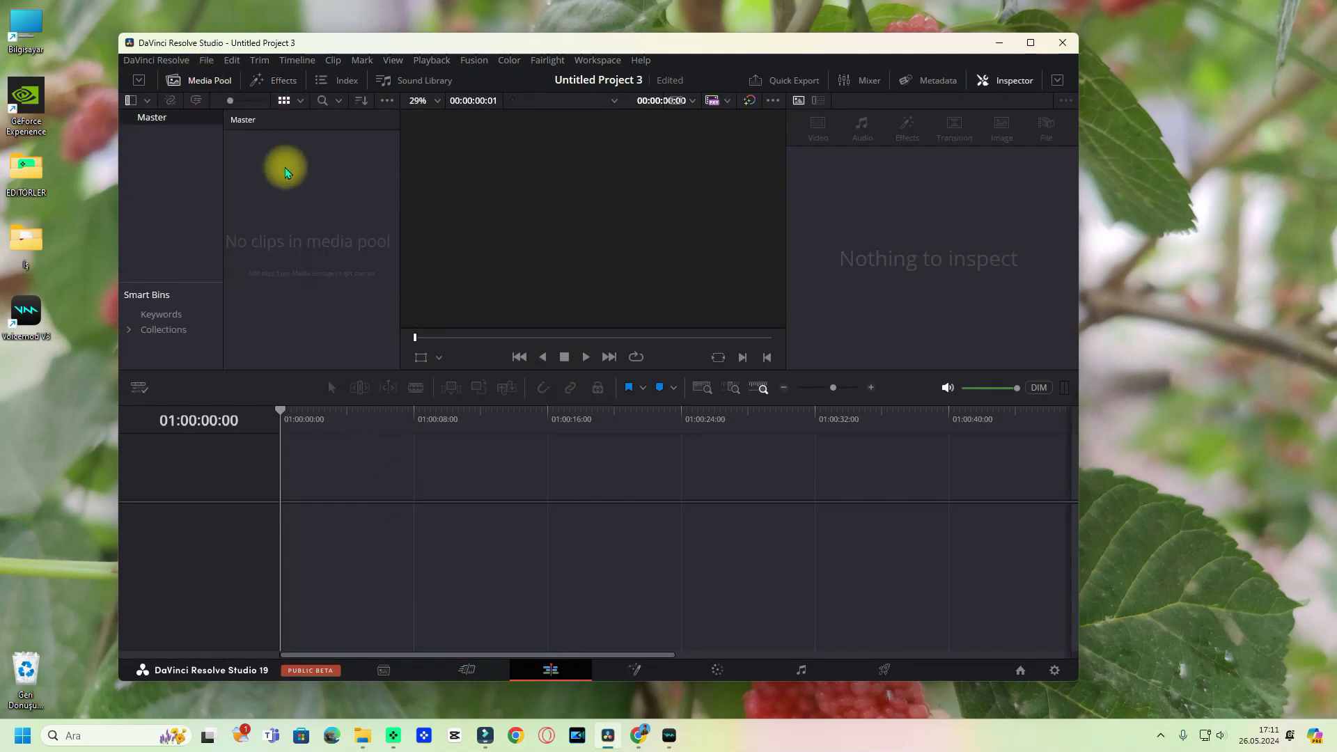
{"action": "mouse_move", "coordinate": [365, 733]}
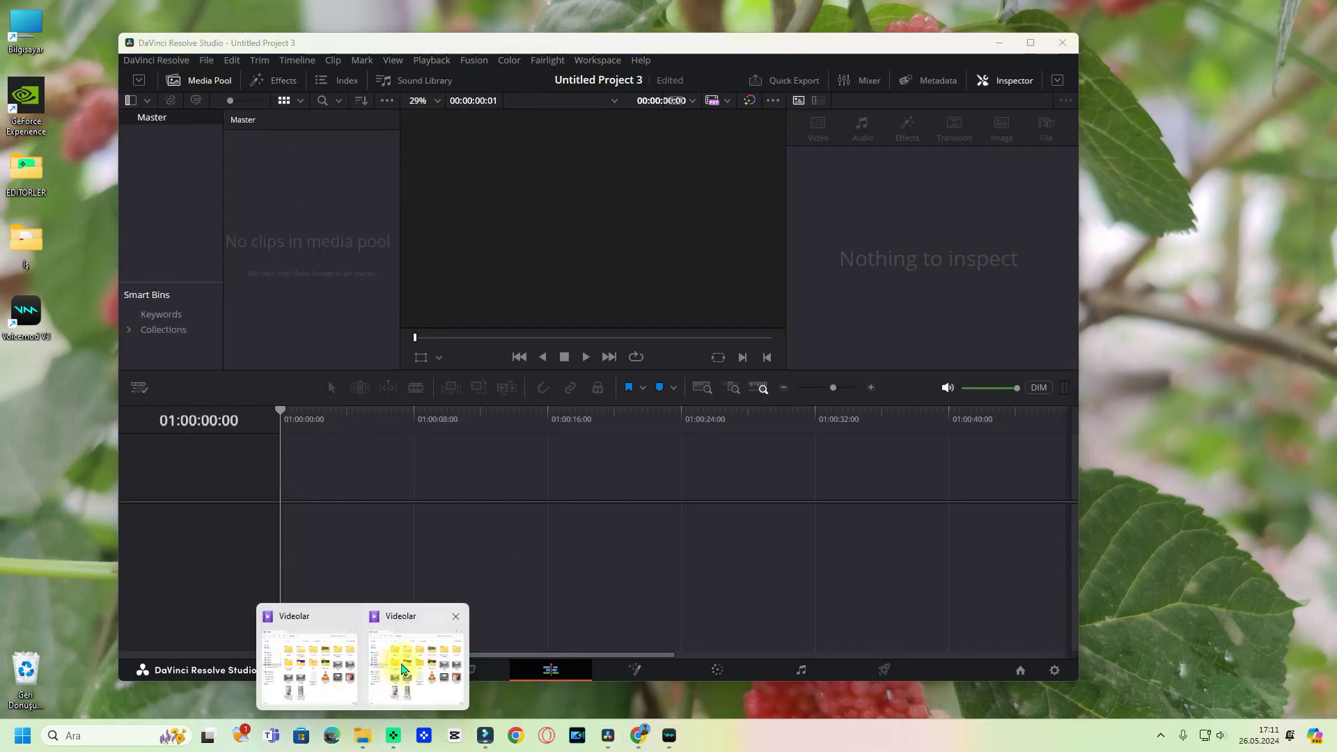
{"action": "mouse_move", "coordinate": [402, 670]}
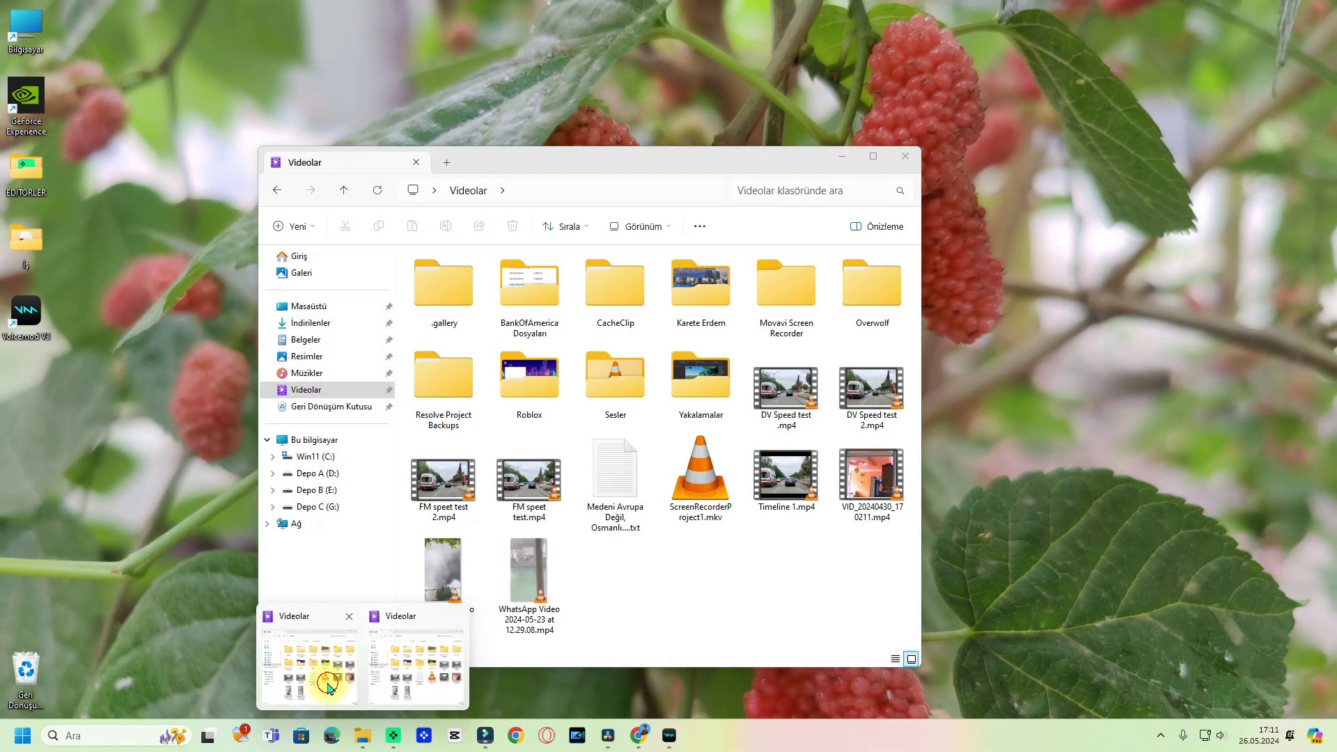
{"action": "left_click", "coordinate": [421, 690]}
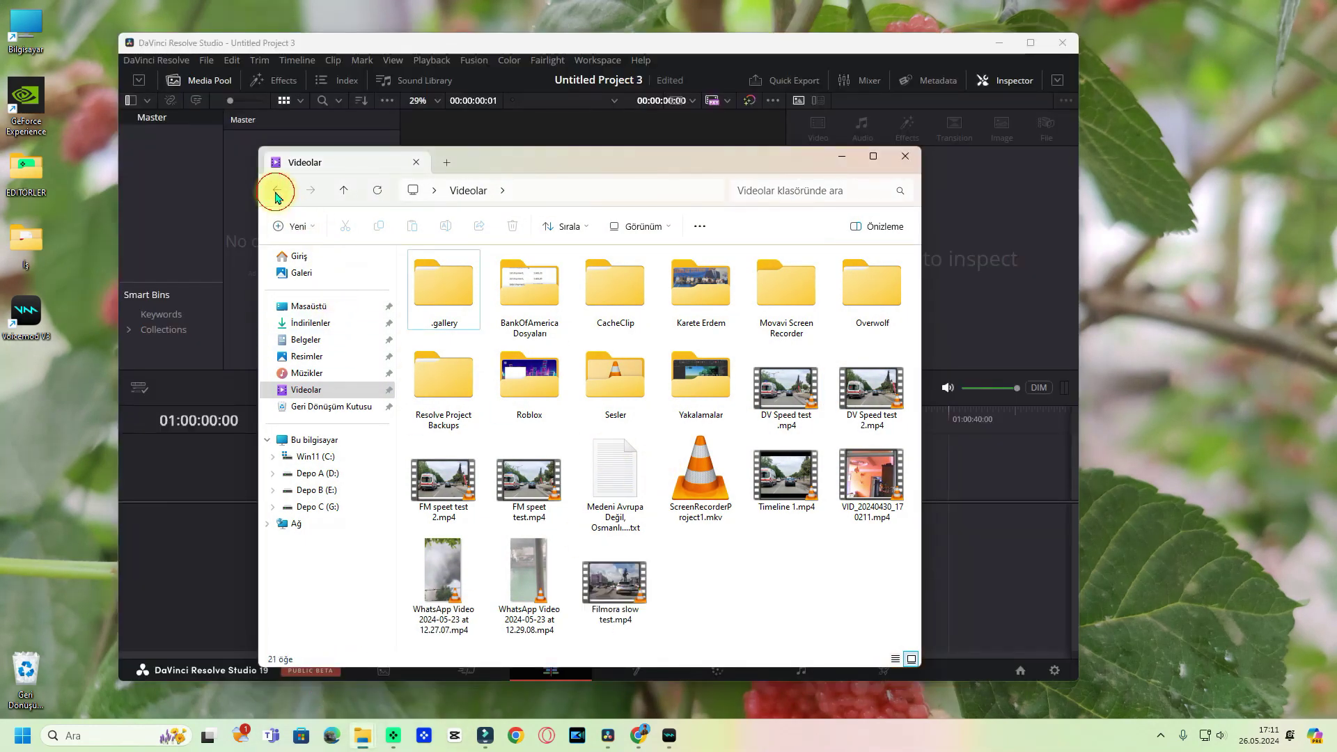
{"action": "left_click", "coordinate": [277, 194]}
{"action": "left_click", "coordinate": [615, 400]}
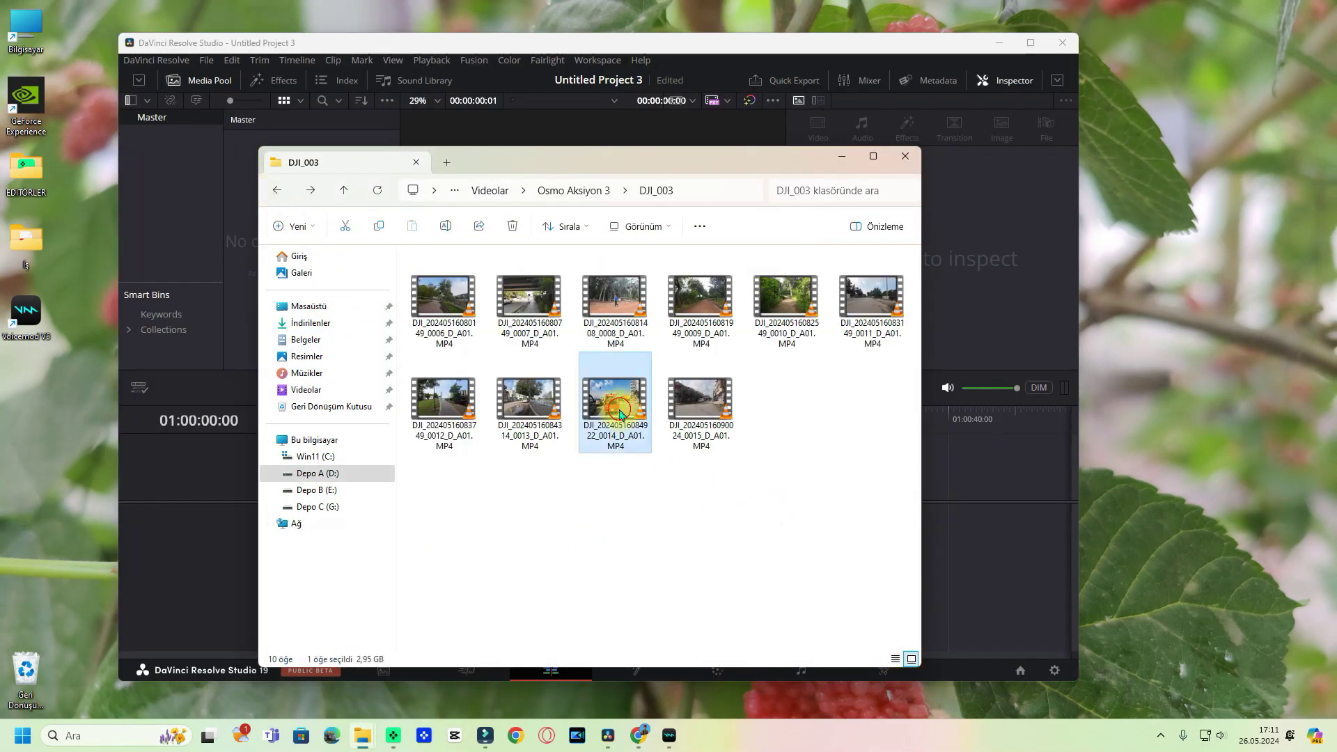
{"action": "left_click_drag", "start_coordinate": [647, 167], "coordinate": [972, 195]}
{"action": "left_click_drag", "start_coordinate": [936, 426], "coordinate": [306, 257]}
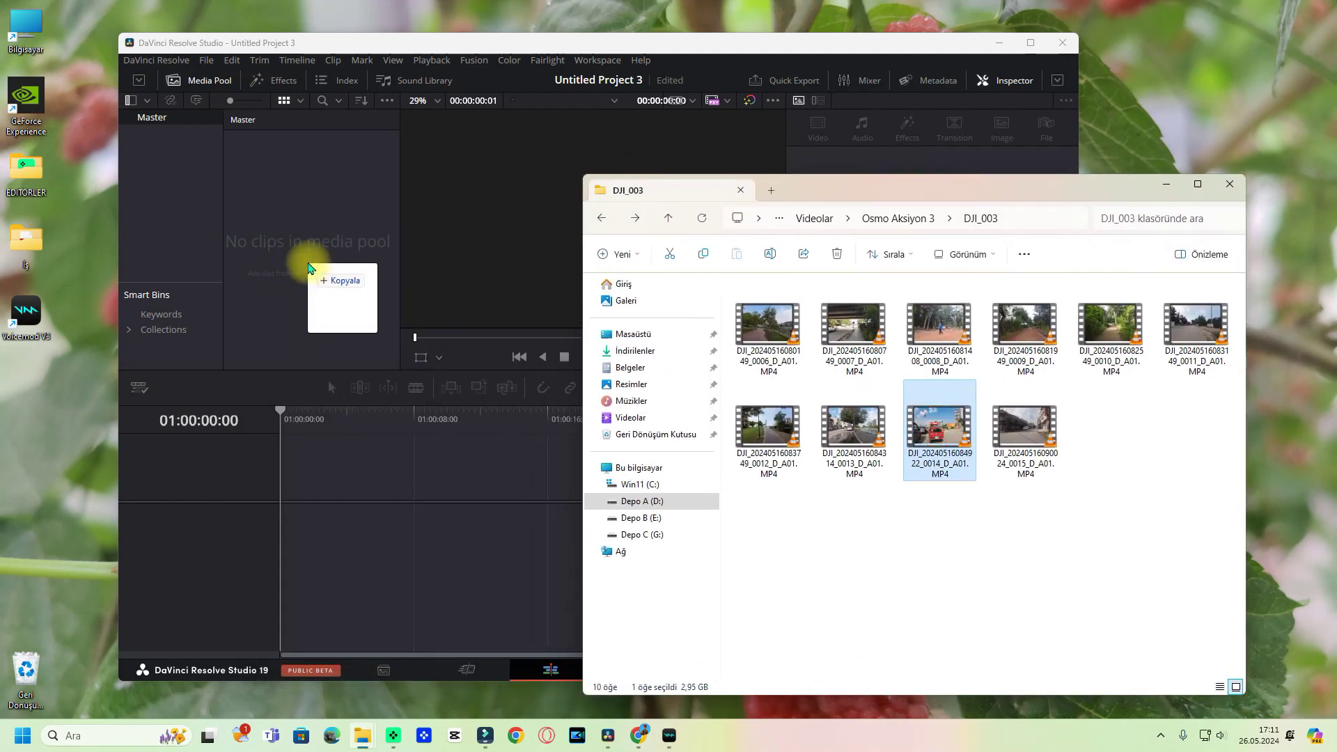
{"action": "left_click", "coordinate": [780, 432]}
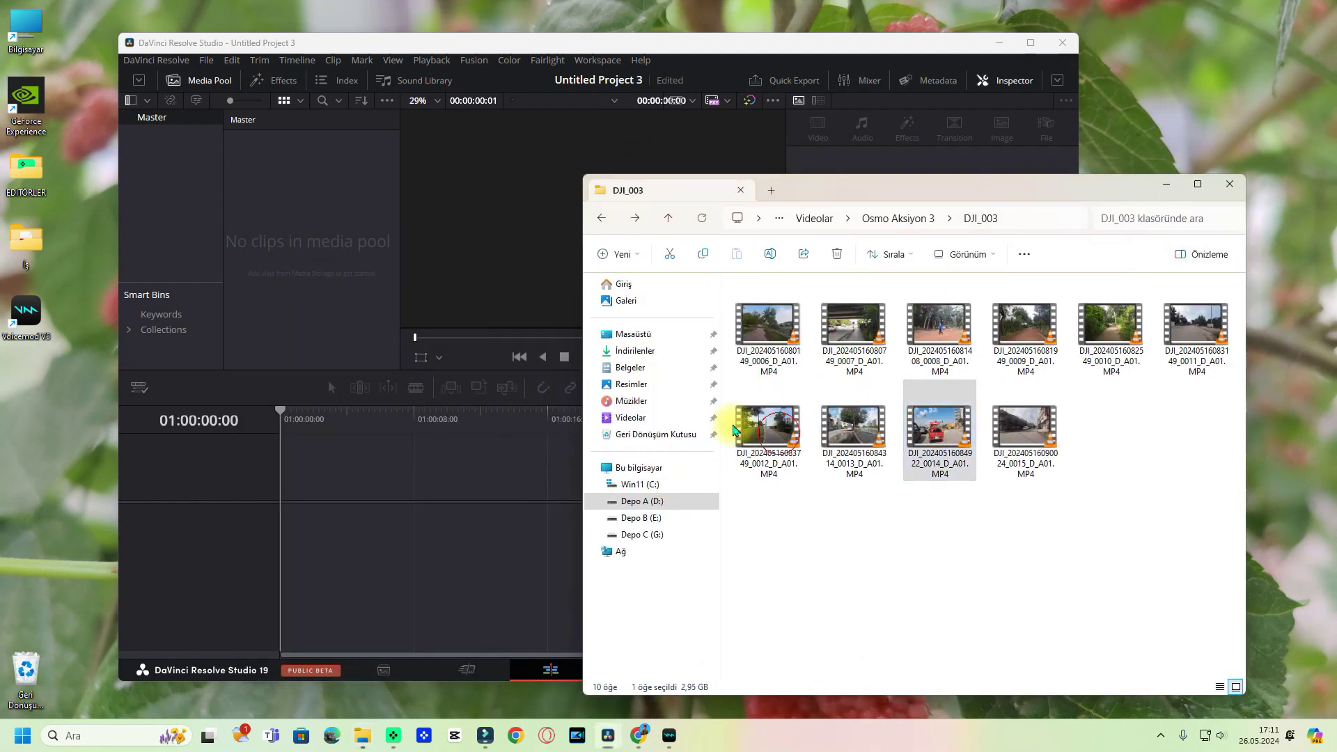
Step: Load the DJI driving clip into the Source viewer and preview it
{"action": "mouse_move", "coordinate": [270, 156]}
{"action": "left_mouse_down"}
{"action": "mouse_move", "coordinate": [294, 240]}
{"action": "mouse_move", "coordinate": [542, 355]}
{"action": "mouse_move", "coordinate": [578, 356]}
{"action": "mouse_move", "coordinate": [259, 157]}
{"action": "left_mouse_up"}
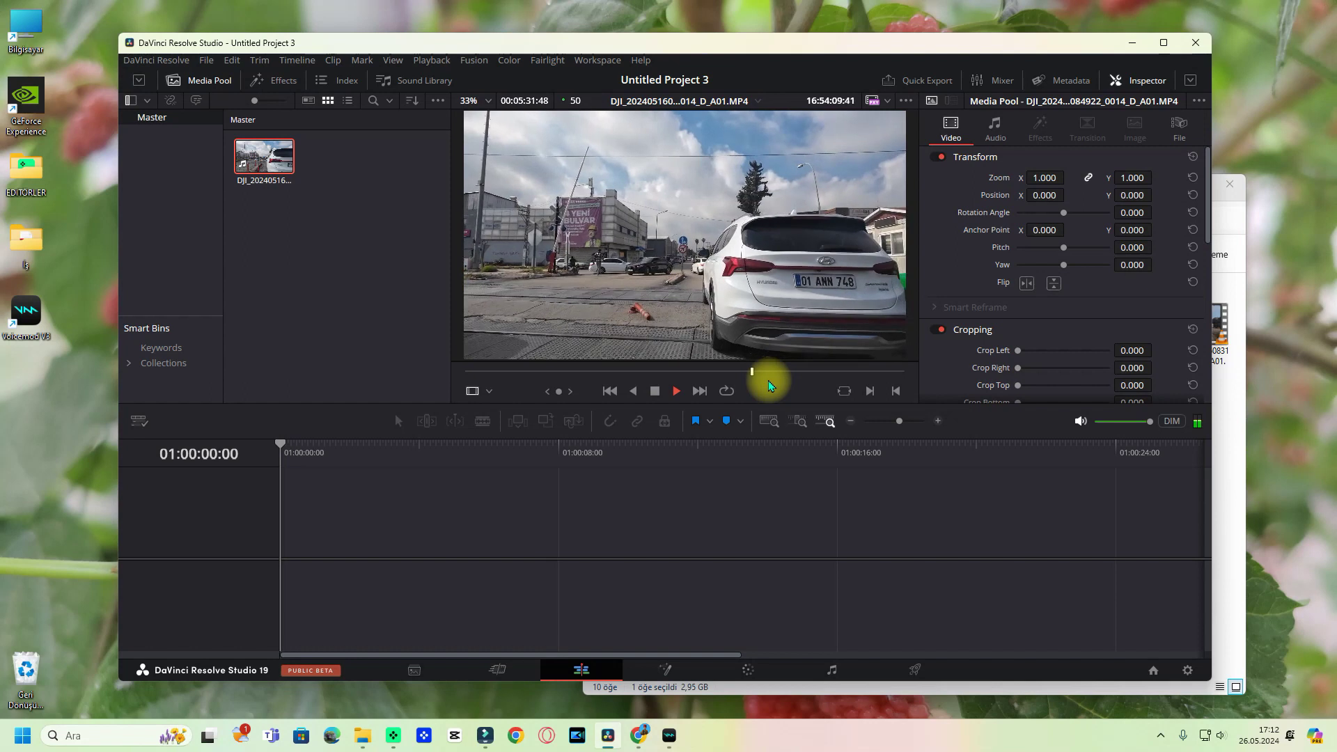
{"action": "key", "text": "space"}
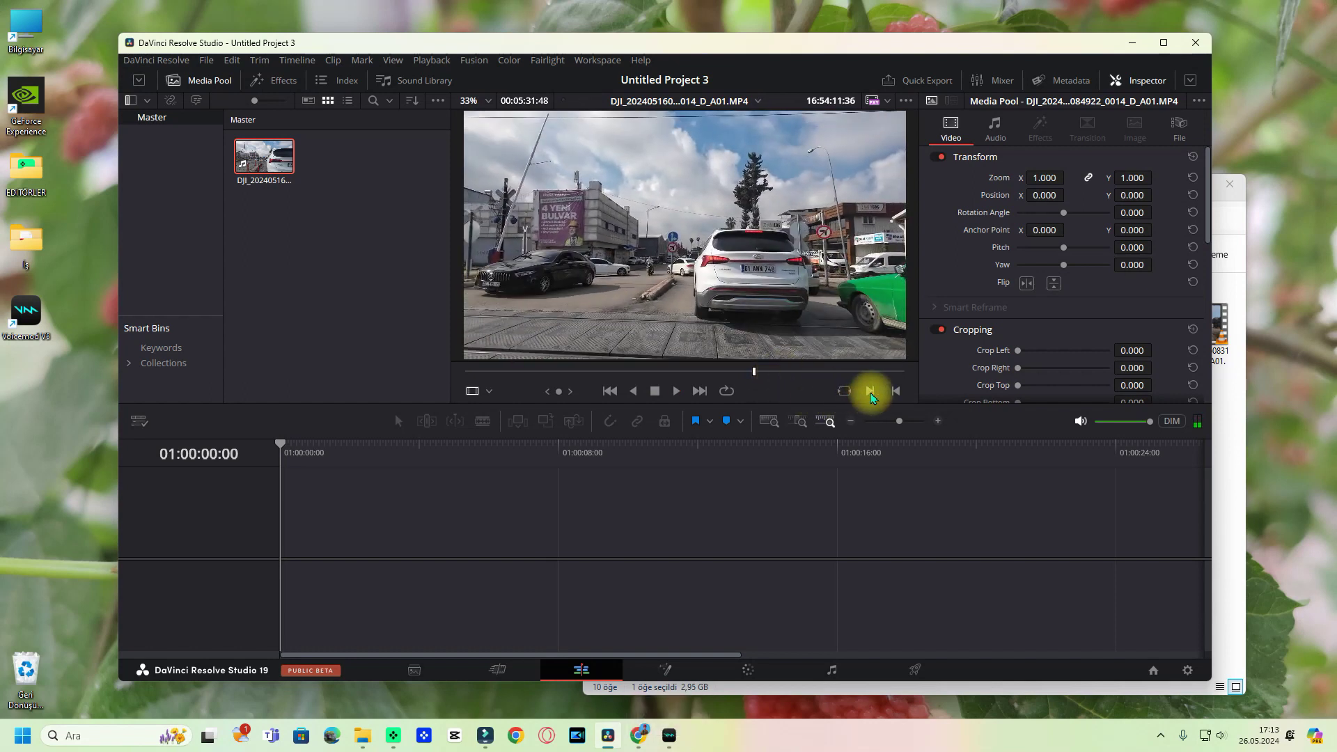
{"action": "mouse_move", "coordinate": [672, 286]}
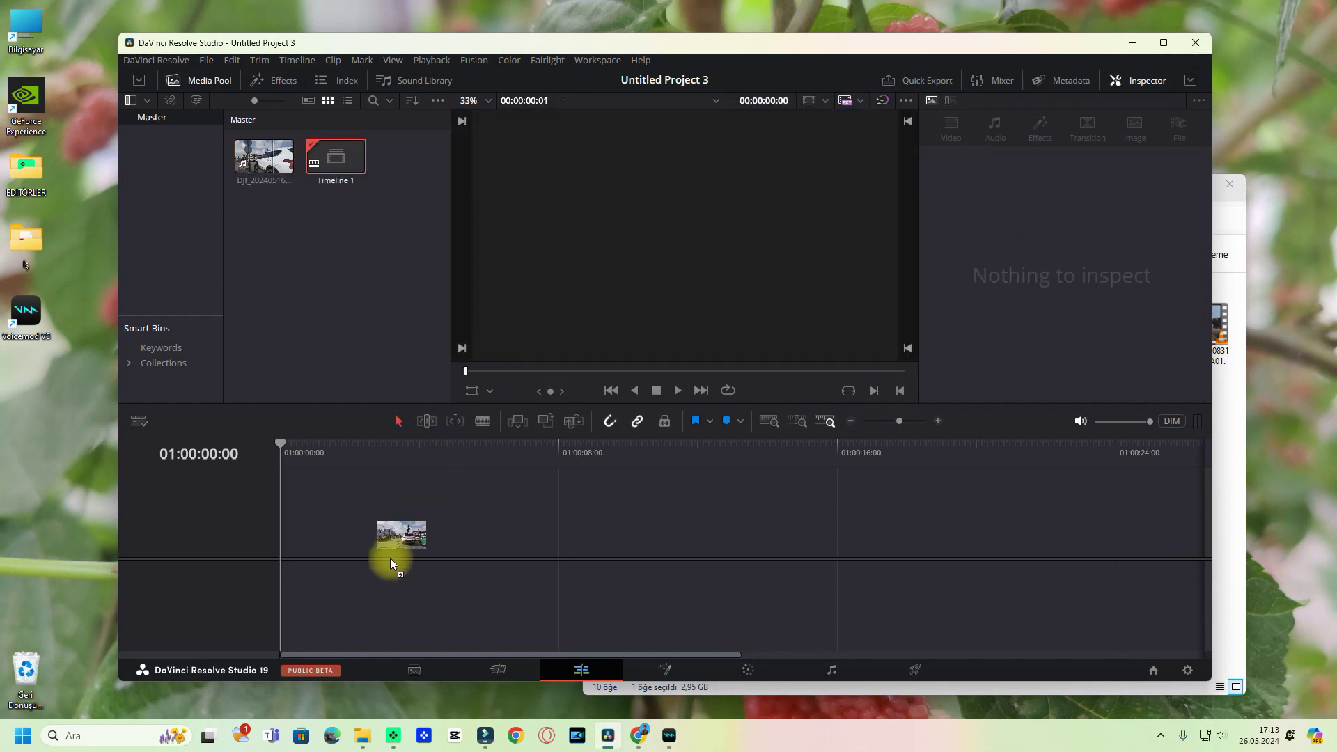
Step: Place the driving clip at the start of Timeline 1 and play it
{"action": "left_click_drag", "start_coordinate": [669, 343], "coordinate": [383, 557]}
{"action": "left_click_drag", "start_coordinate": [525, 517], "coordinate": [423, 518]}
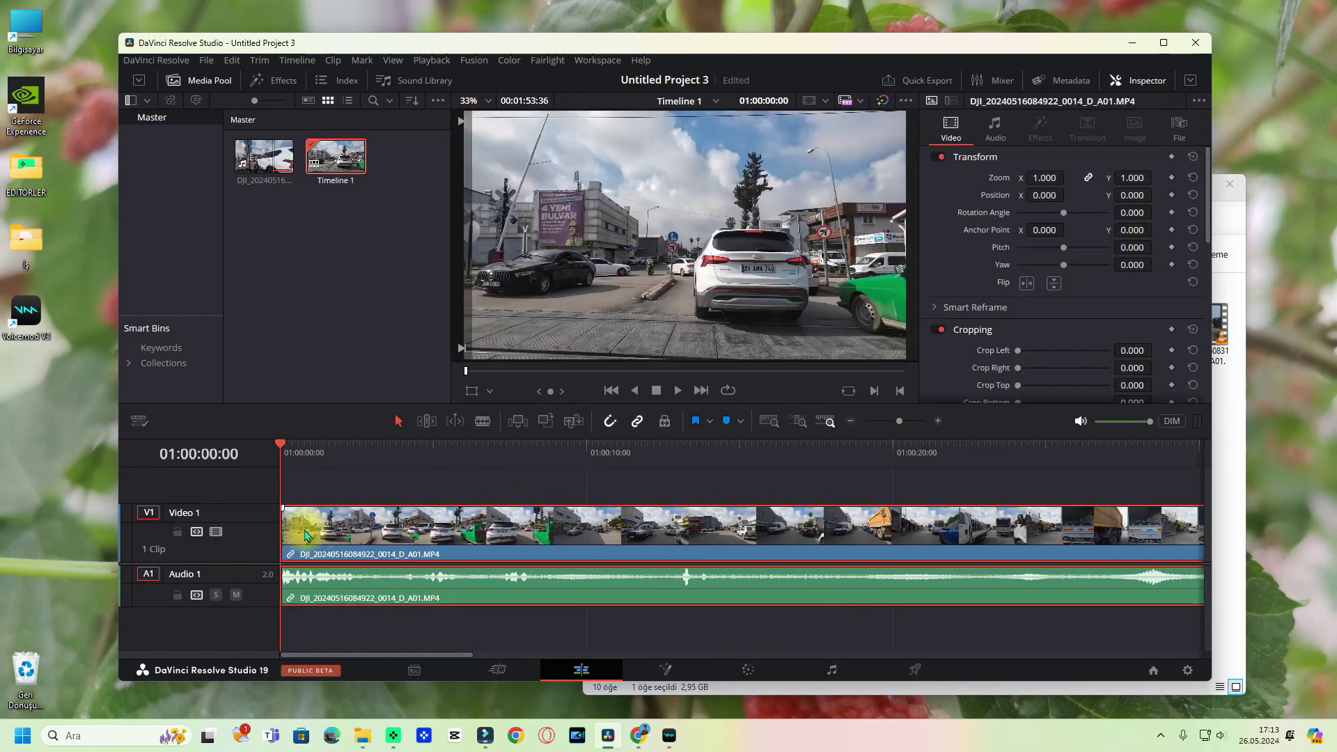
{"action": "key", "text": "space"}
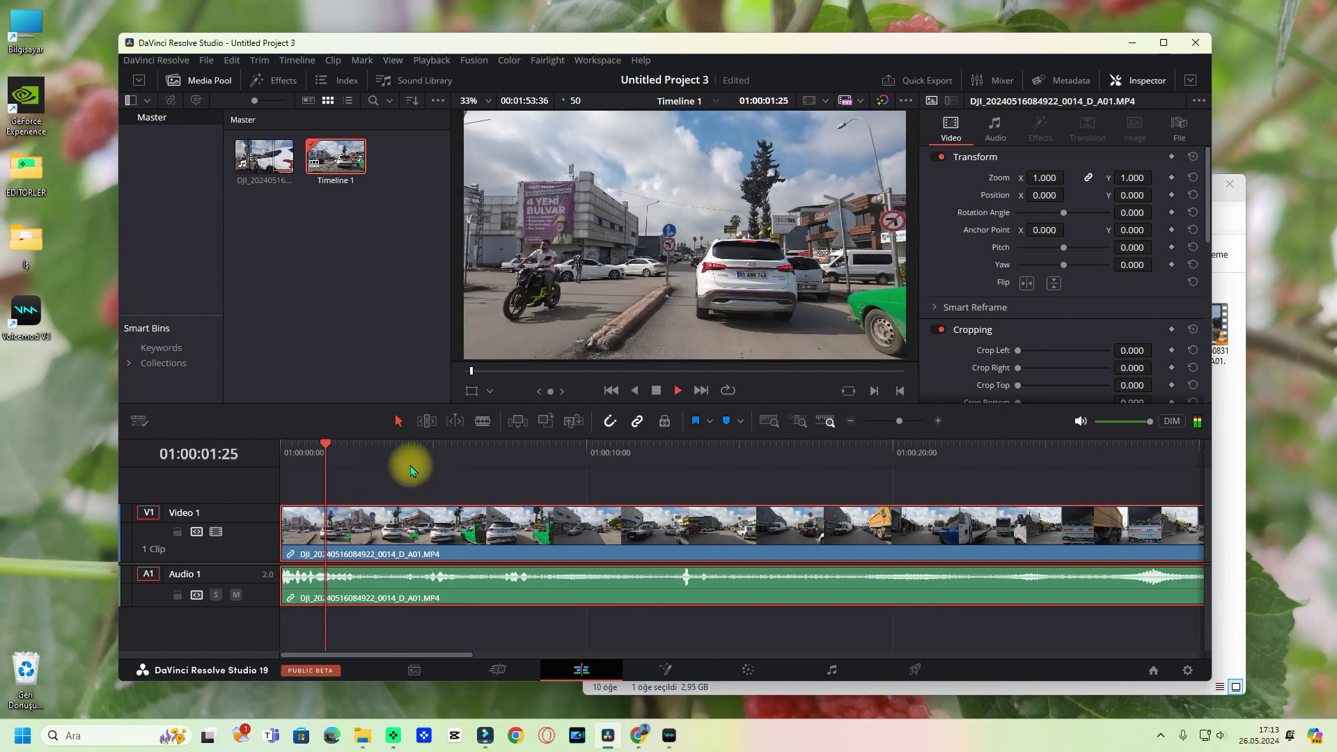
{"action": "key", "text": "space"}
Step: Split the clip at 01:00:01:46 and delete the part after the cut
{"action": "left_click_drag", "start_coordinate": [335, 460], "coordinate": [340, 446]}
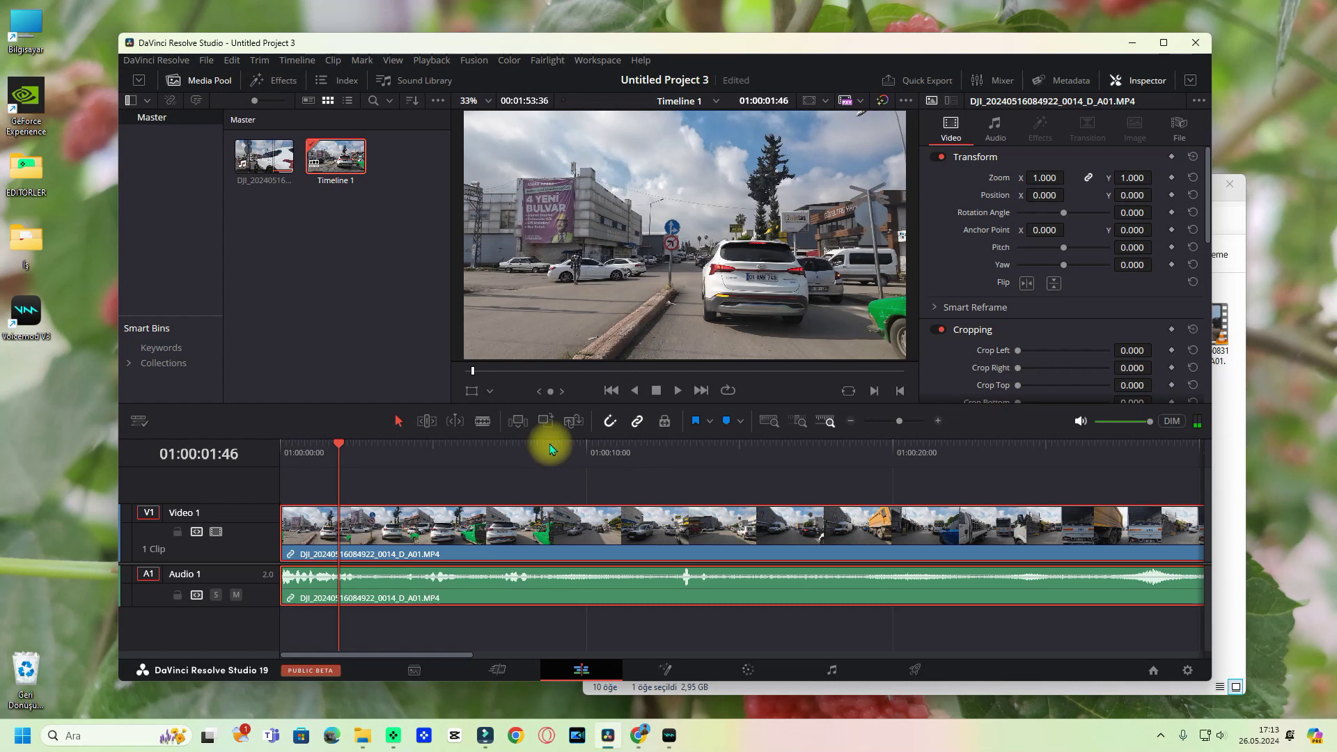
{"action": "key", "text": "ctrl+b"}
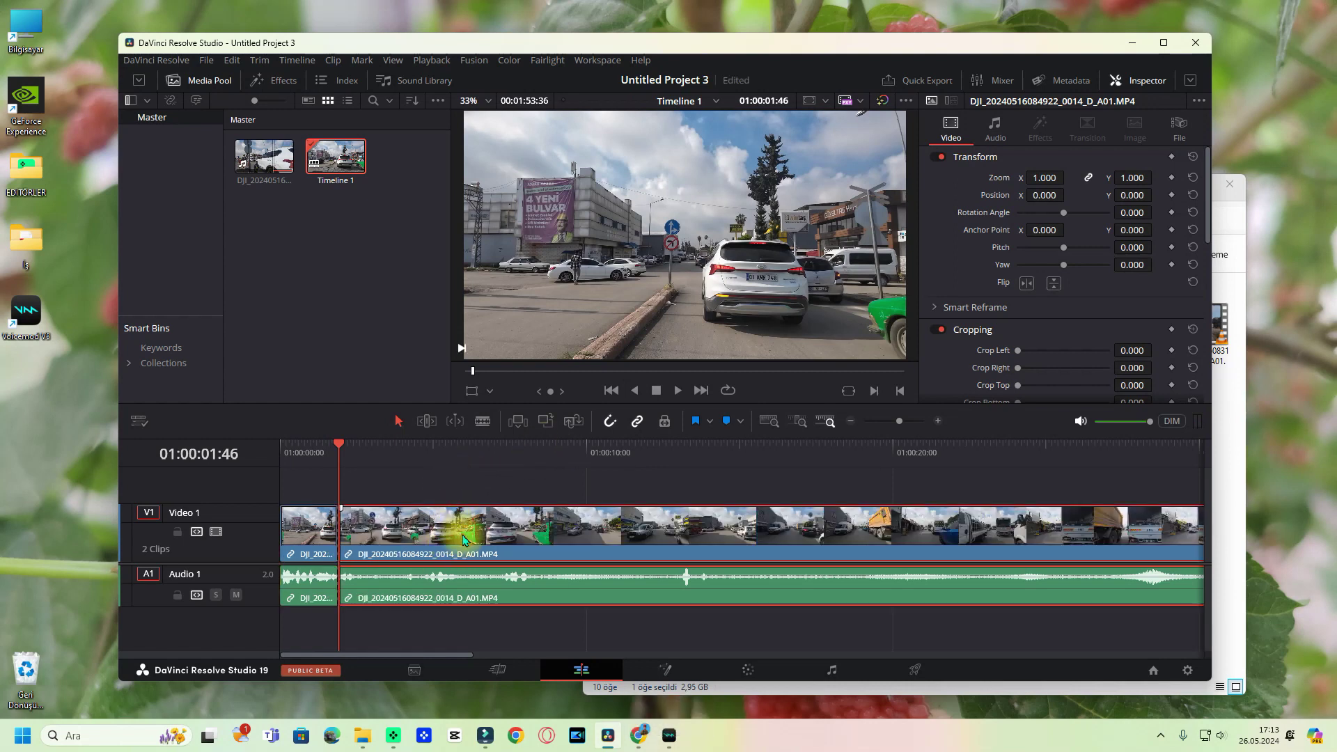
{"action": "key", "text": "Delete"}
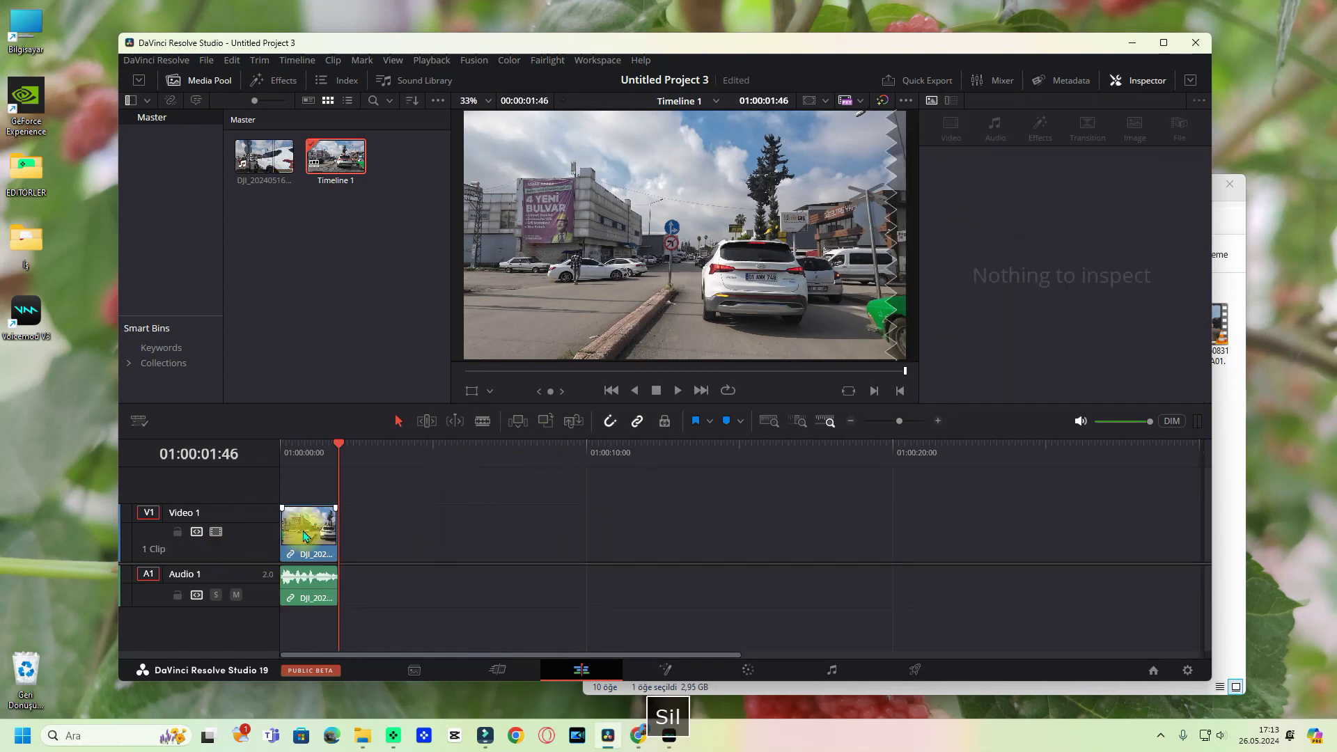
Step: Change the remaining clip's speed to 10%
{"action": "left_click", "coordinate": [305, 533]}
{"action": "right_click", "coordinate": [307, 534]}
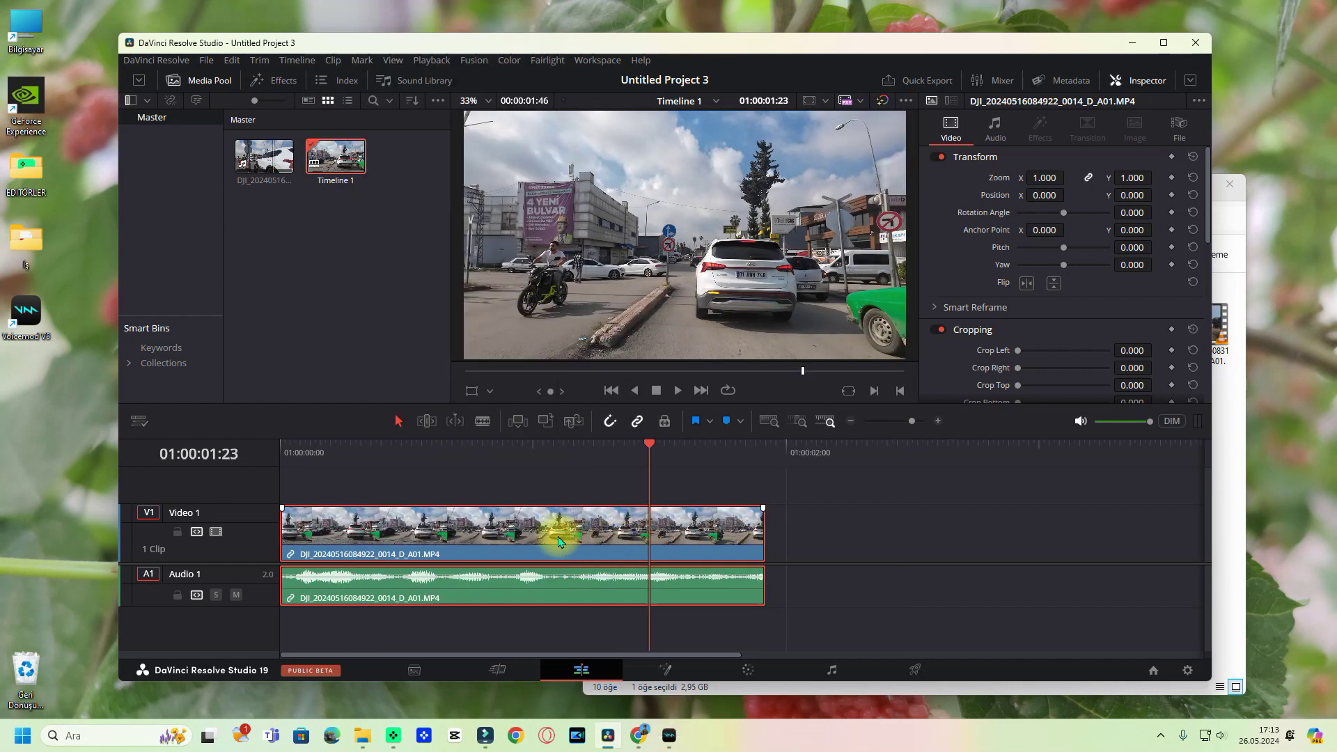
{"action": "right_click", "coordinate": [548, 531]}
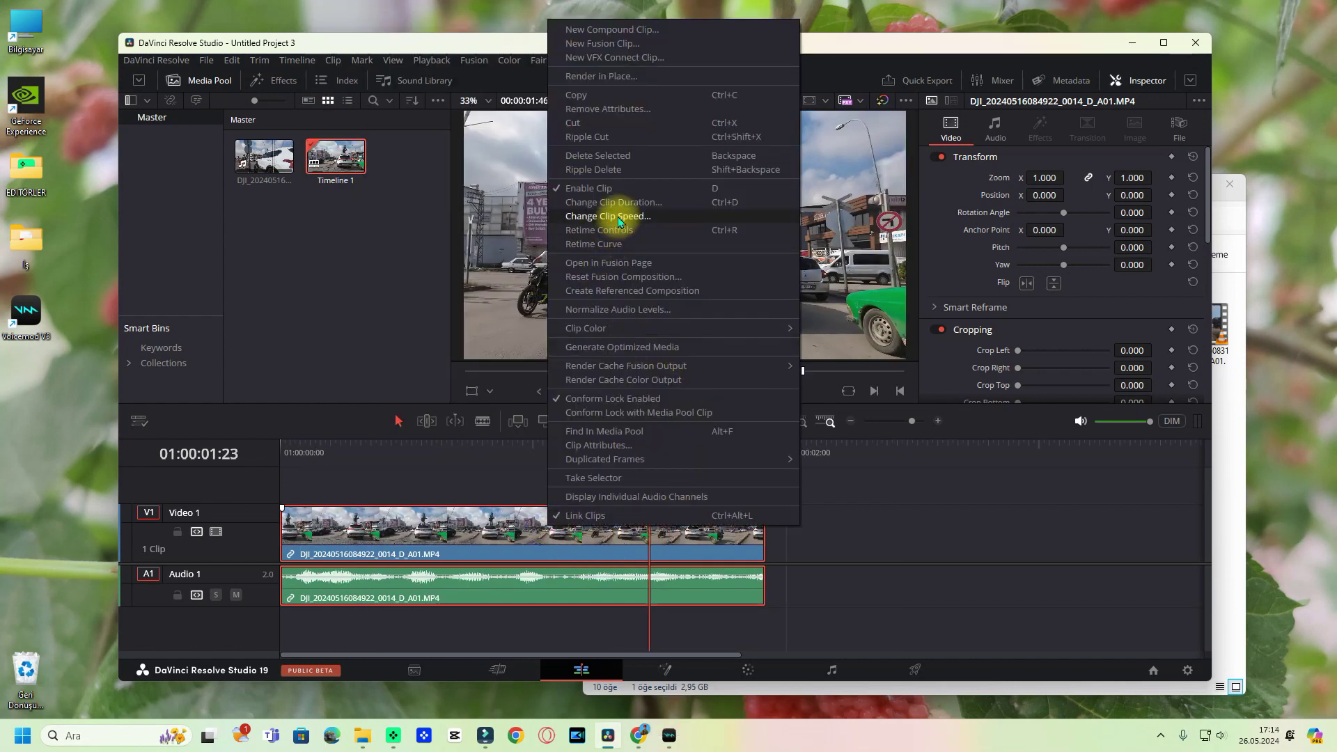
{"action": "left_click", "coordinate": [619, 220]}
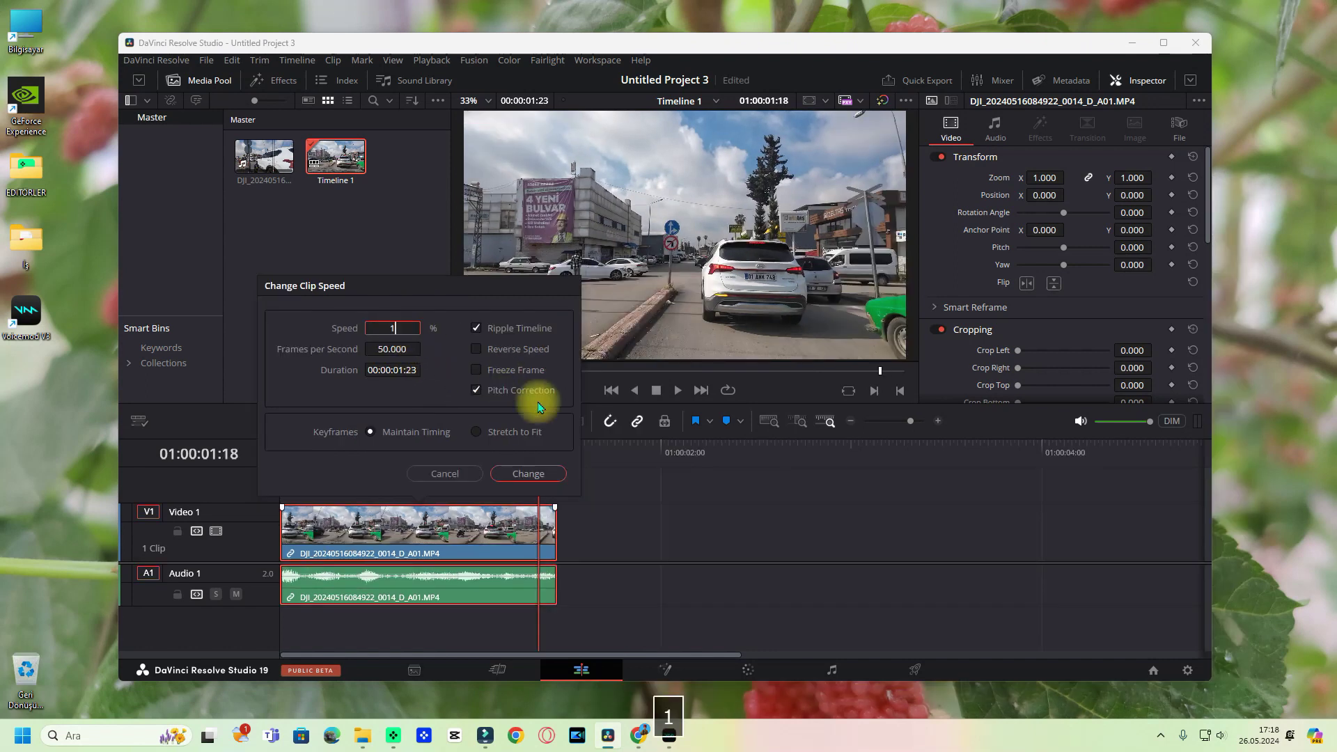
{"action": "key", "text": "Return"}
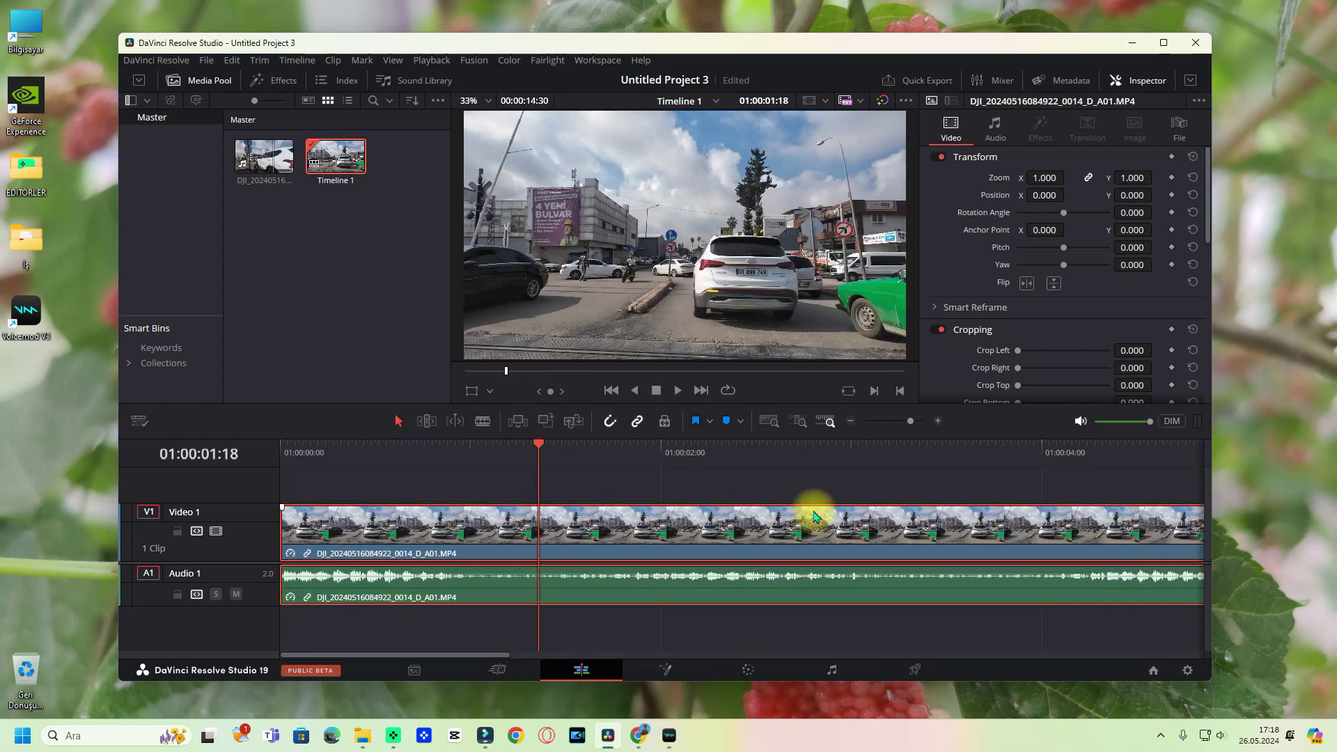
Step: Play the clip, now stretched to 00:00:14:30, to preview the slow motion
{"action": "scroll", "coordinate": [736, 459], "scroll_direction": "down", "scroll_amount": 3}
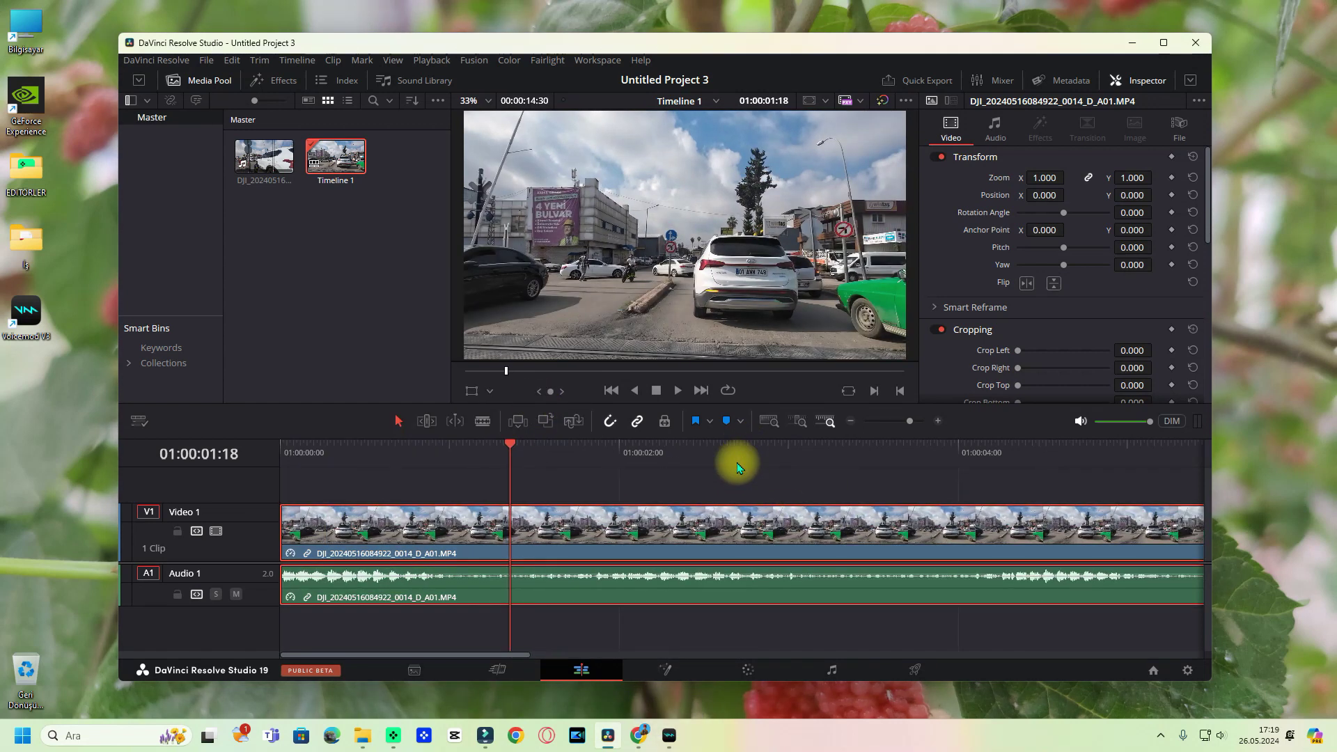
{"action": "scroll", "coordinate": [711, 480], "scroll_direction": "down", "scroll_amount": 3}
{"action": "scroll", "coordinate": [648, 526], "scroll_direction": "up", "scroll_amount": 1}
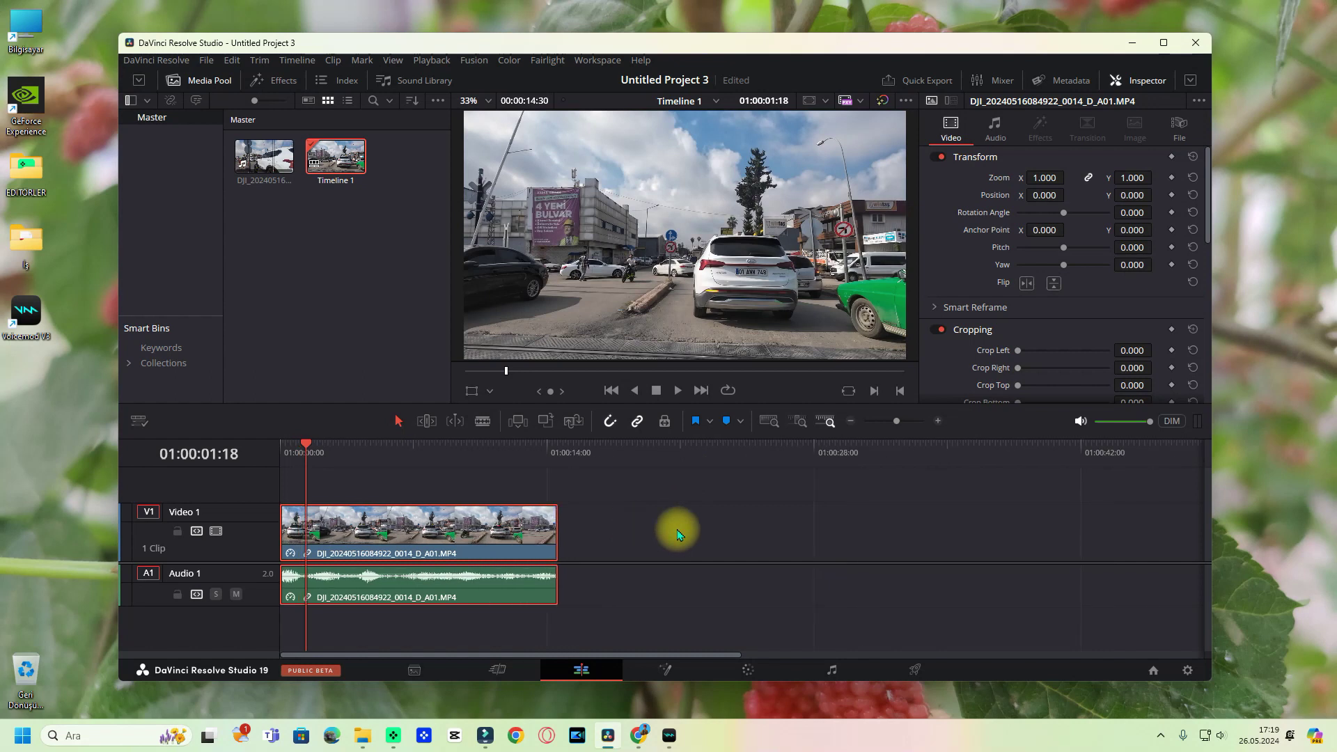
{"action": "key", "text": "space"}
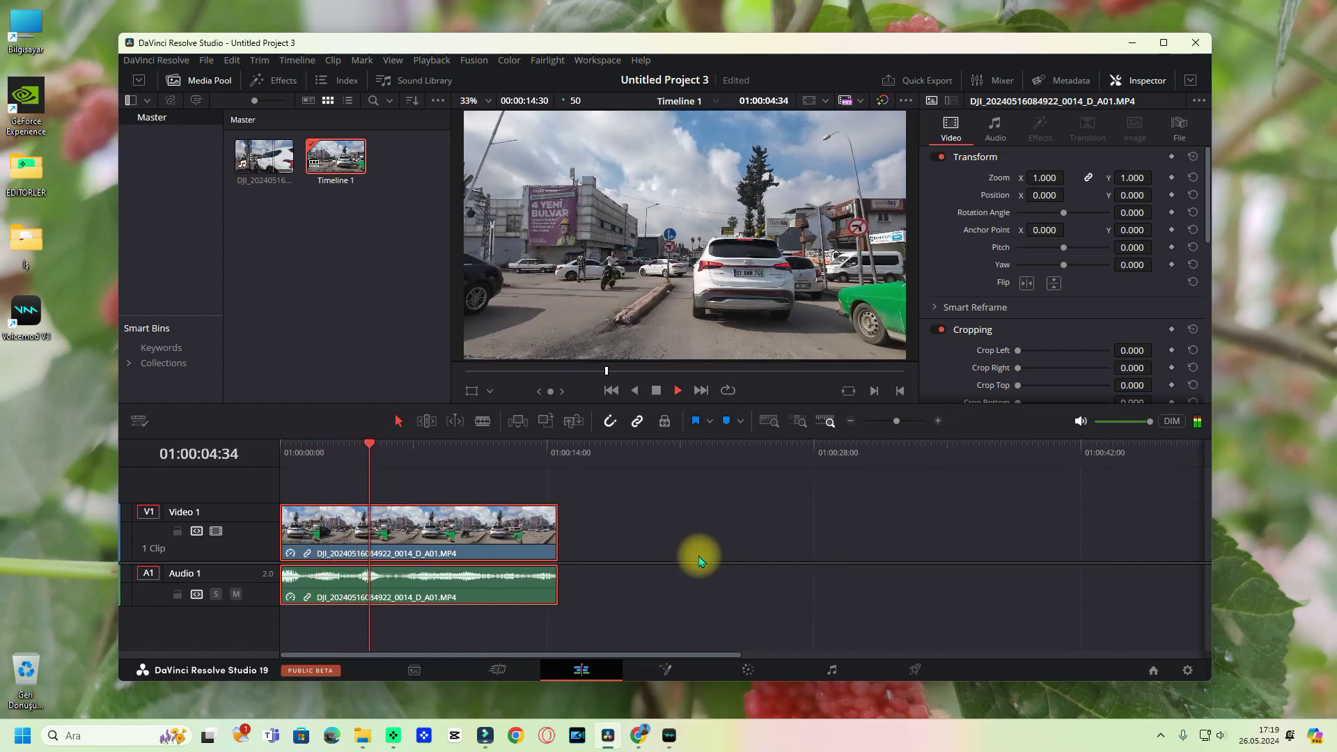
{"action": "key", "text": "space"}
Step: In the Inspector, choose Optical Flow retiming with Enhanced Better motion estimation
{"action": "left_click", "coordinate": [914, 669]}
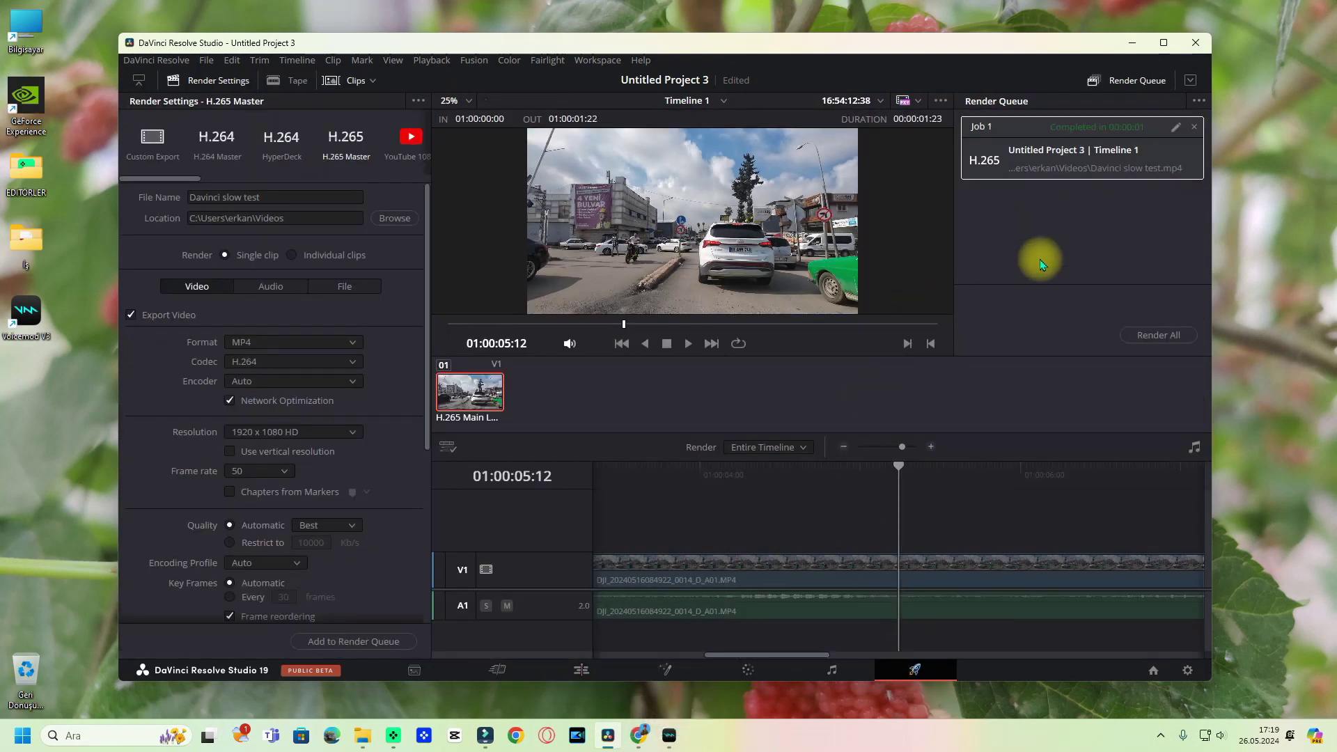
{"action": "scroll", "coordinate": [1074, 348], "scroll_direction": "down", "scroll_amount": 10}
{"action": "left_click", "coordinate": [1075, 300]}
{"action": "left_click", "coordinate": [1049, 362]}
{"action": "left_click", "coordinate": [1061, 317]}
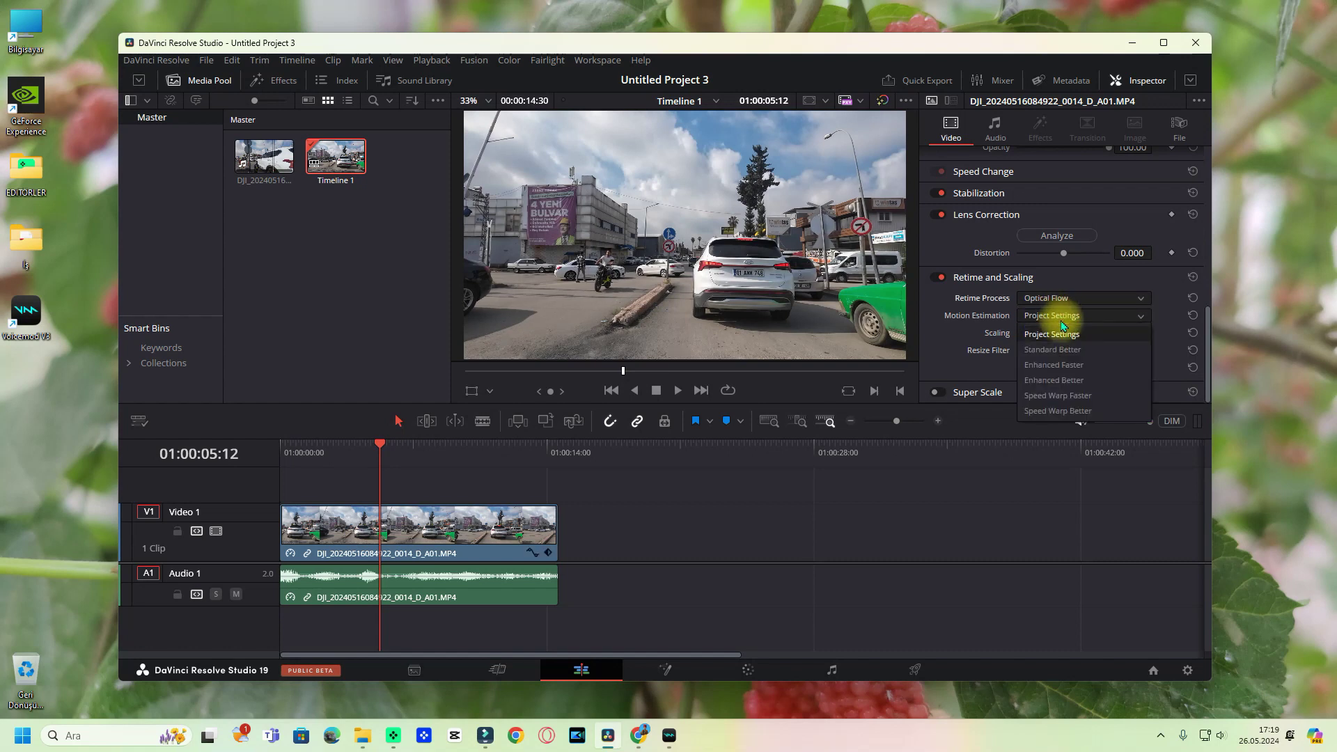
{"action": "left_click", "coordinate": [1075, 381]}
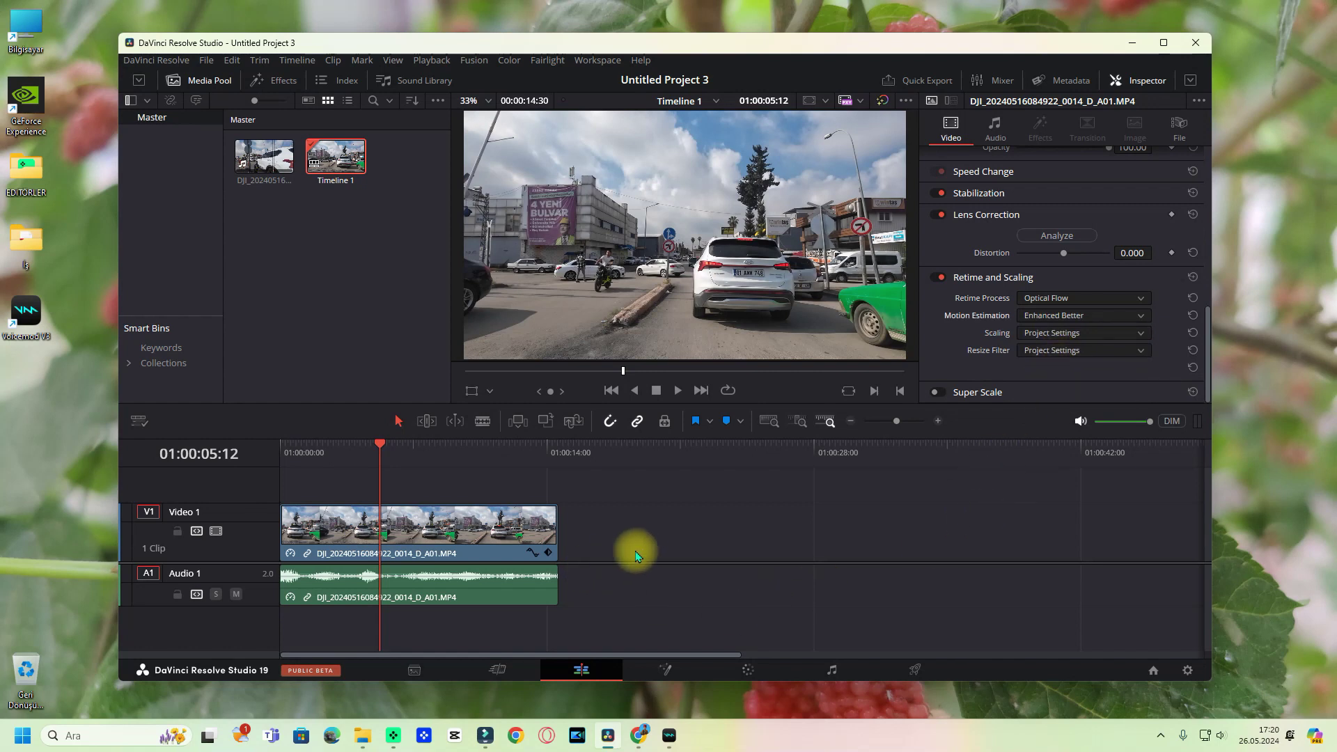
Step: On the Deliver page, queue Davinci slow test.mp4, replace the old file, and render
{"action": "left_click", "coordinate": [917, 671]}
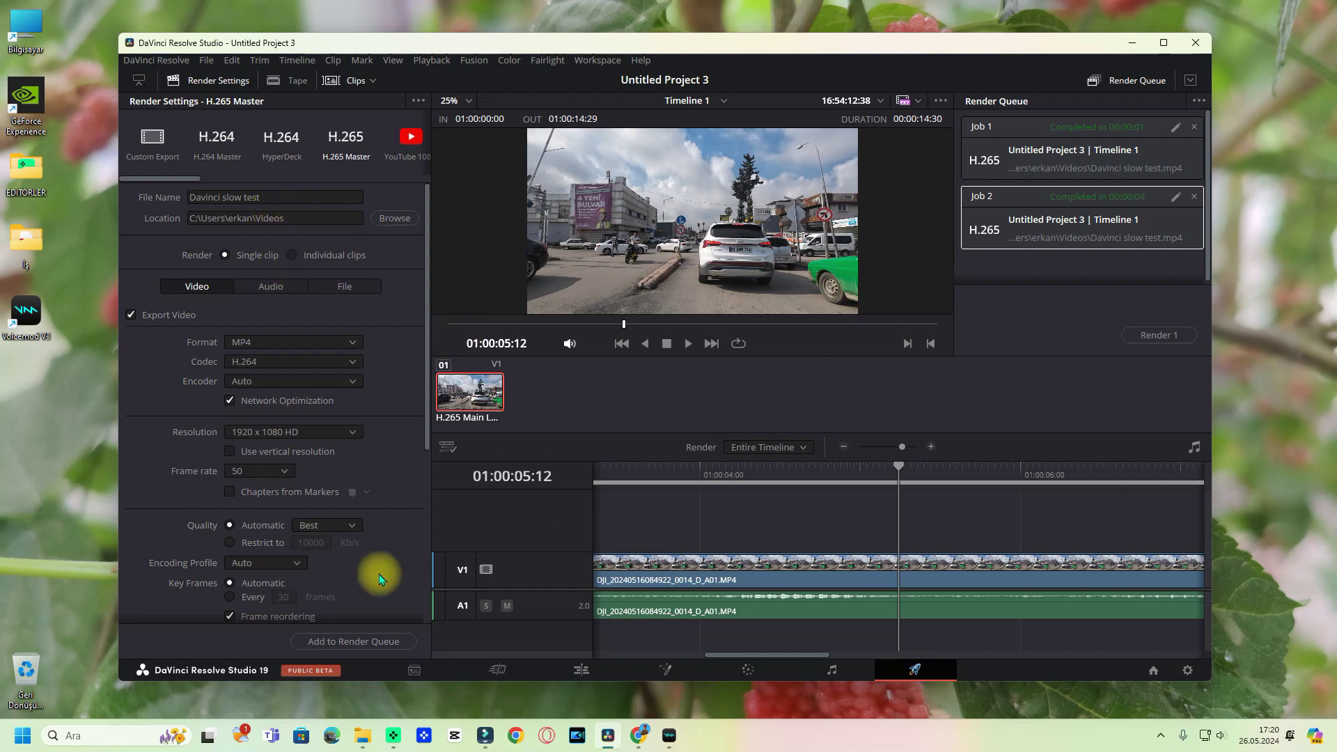
{"action": "left_click", "coordinate": [355, 641]}
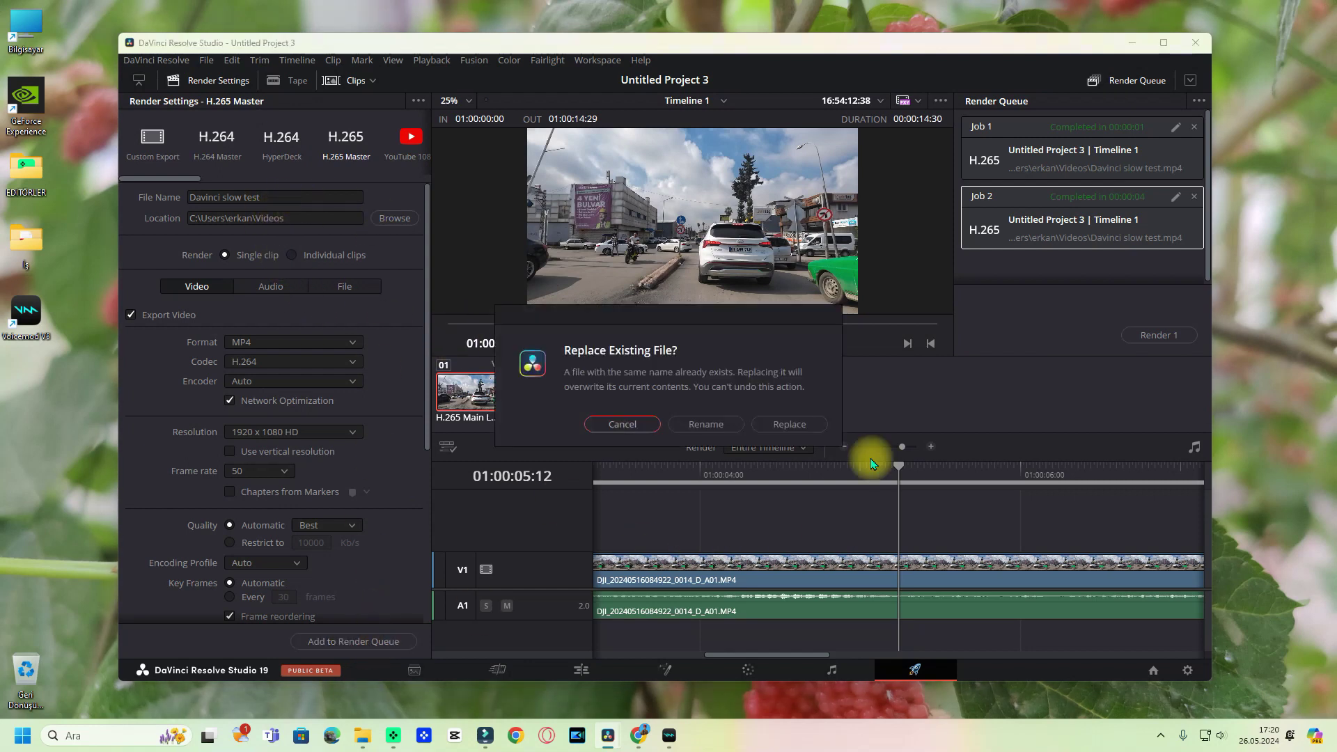
{"action": "left_click", "coordinate": [769, 426]}
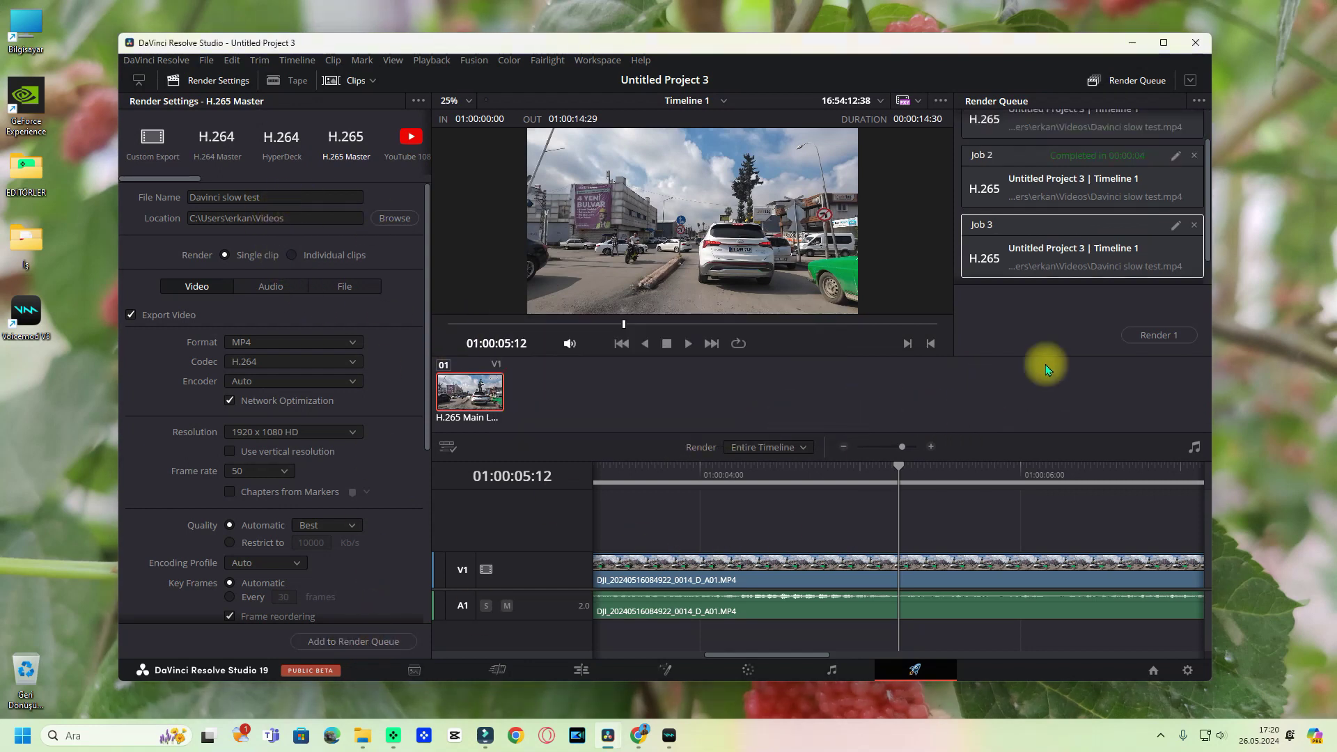
{"action": "left_click", "coordinate": [1159, 336]}
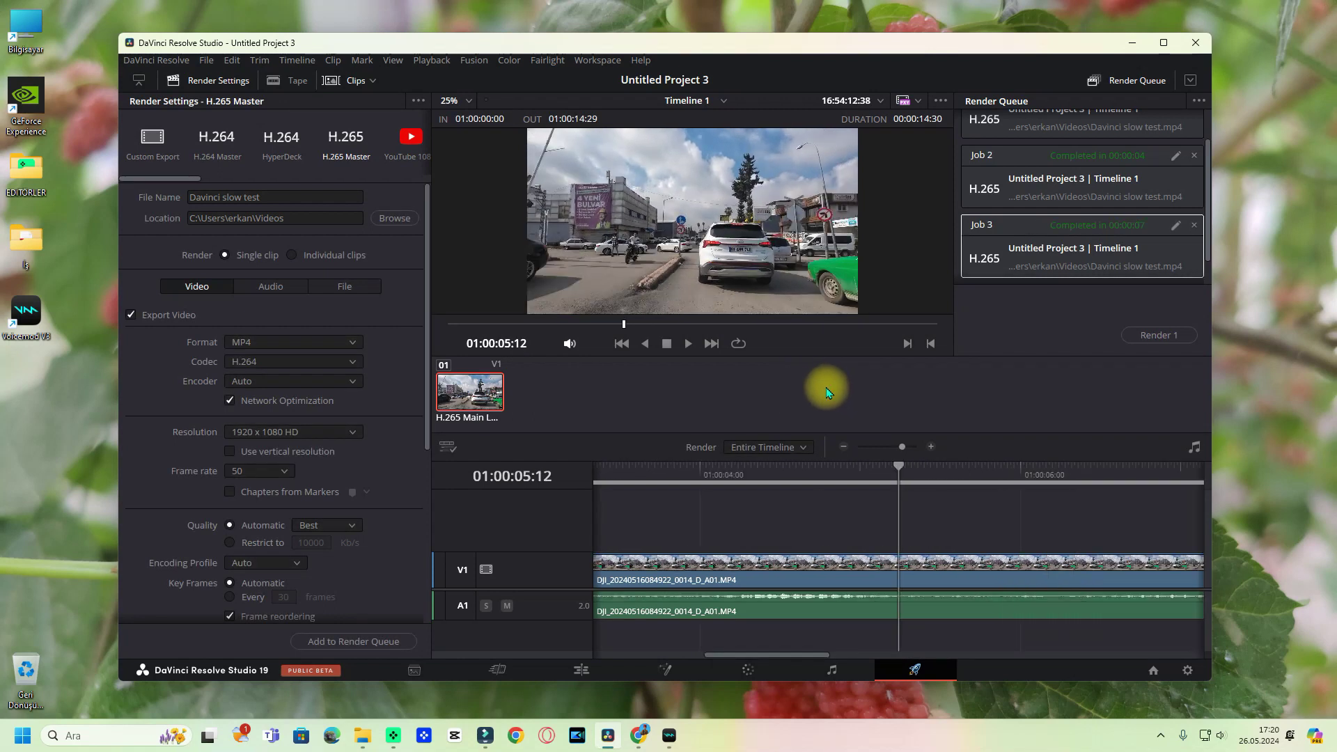
Step: Play Davinci slow test.mp4 from the Videolar folder in VLC
{"action": "left_click", "coordinate": [362, 736]}
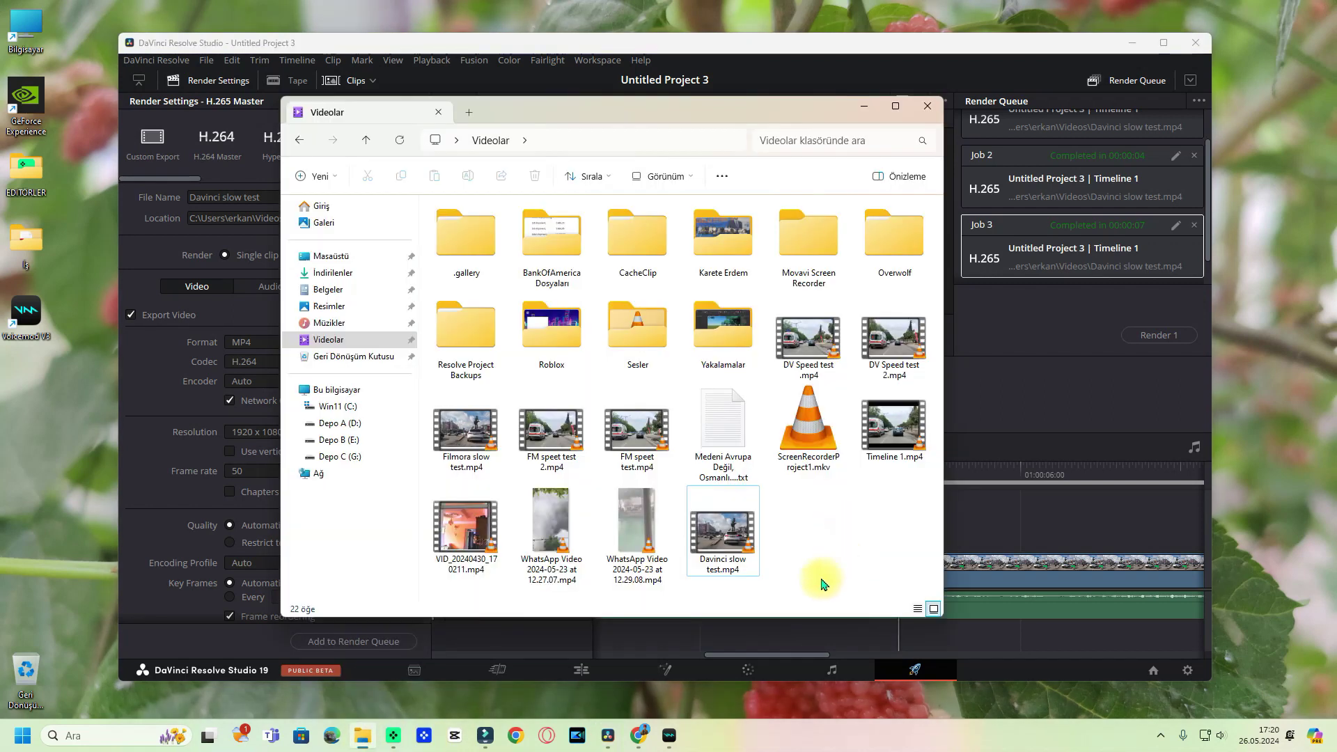
{"action": "double_click", "coordinate": [723, 532]}
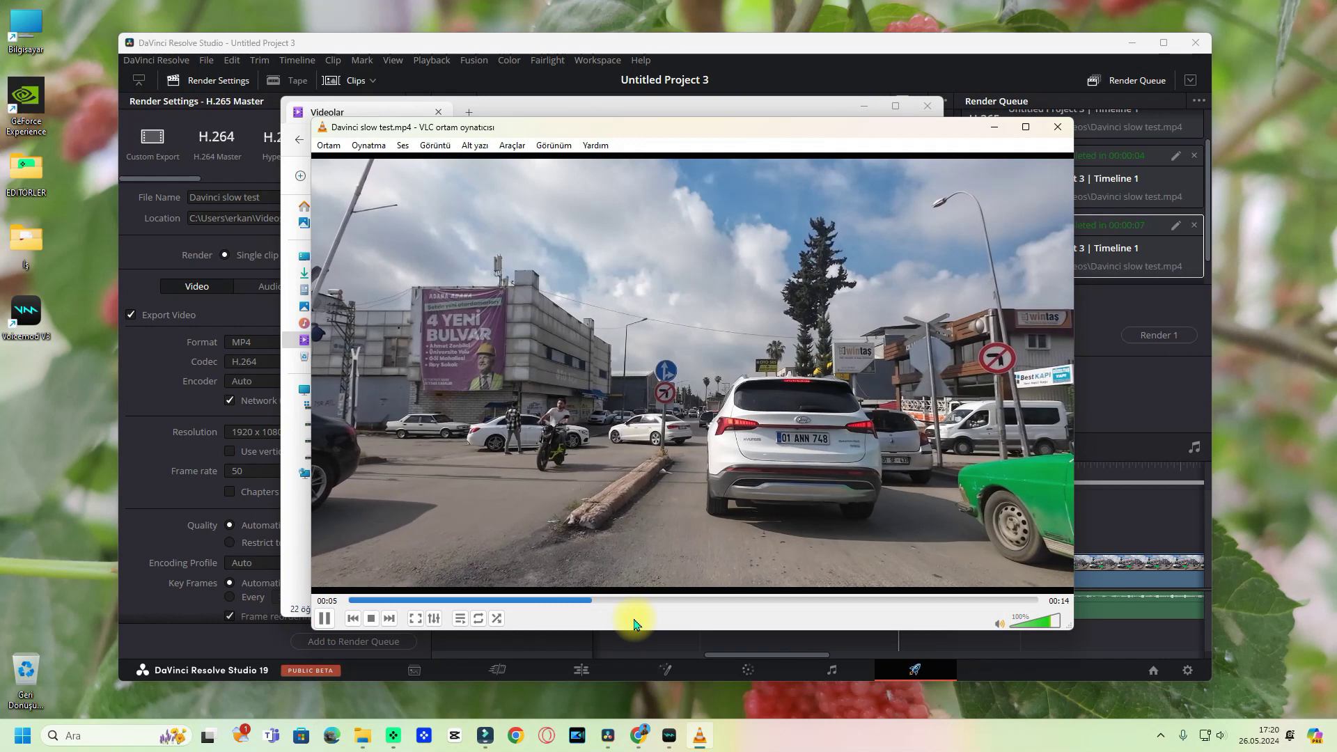
Step: Turn VLC's volume down to 47% and resume playback from about 00:04
{"action": "left_click", "coordinate": [1033, 622]}
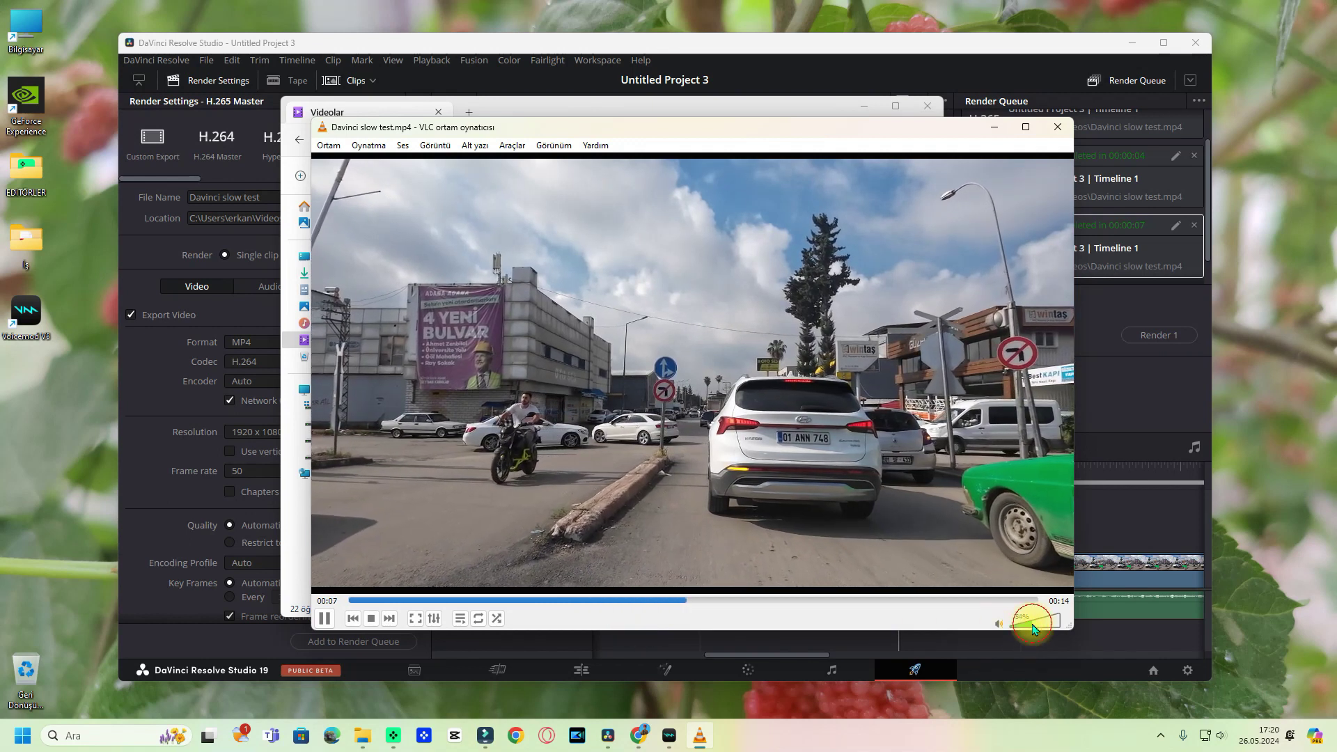
{"action": "left_click", "coordinate": [1029, 622]}
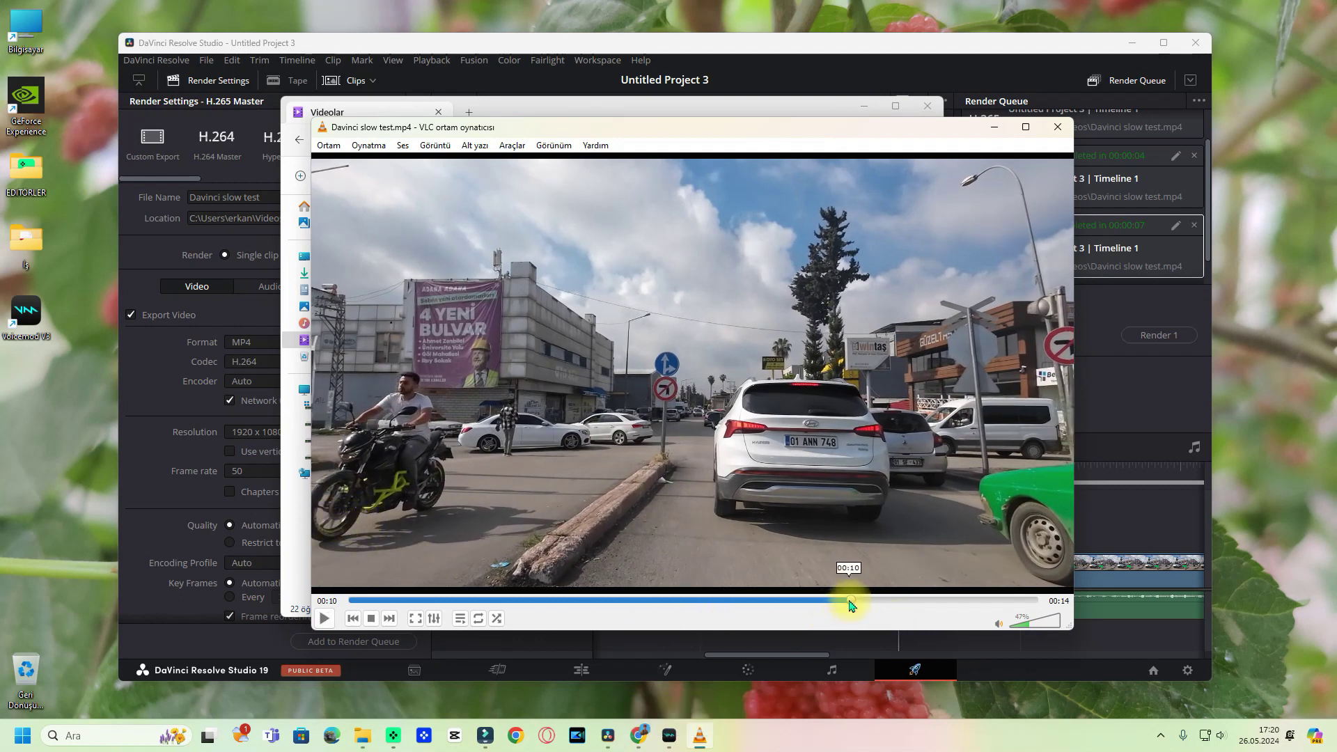
{"action": "left_click_drag", "start_coordinate": [851, 605], "coordinate": [848, 607]}
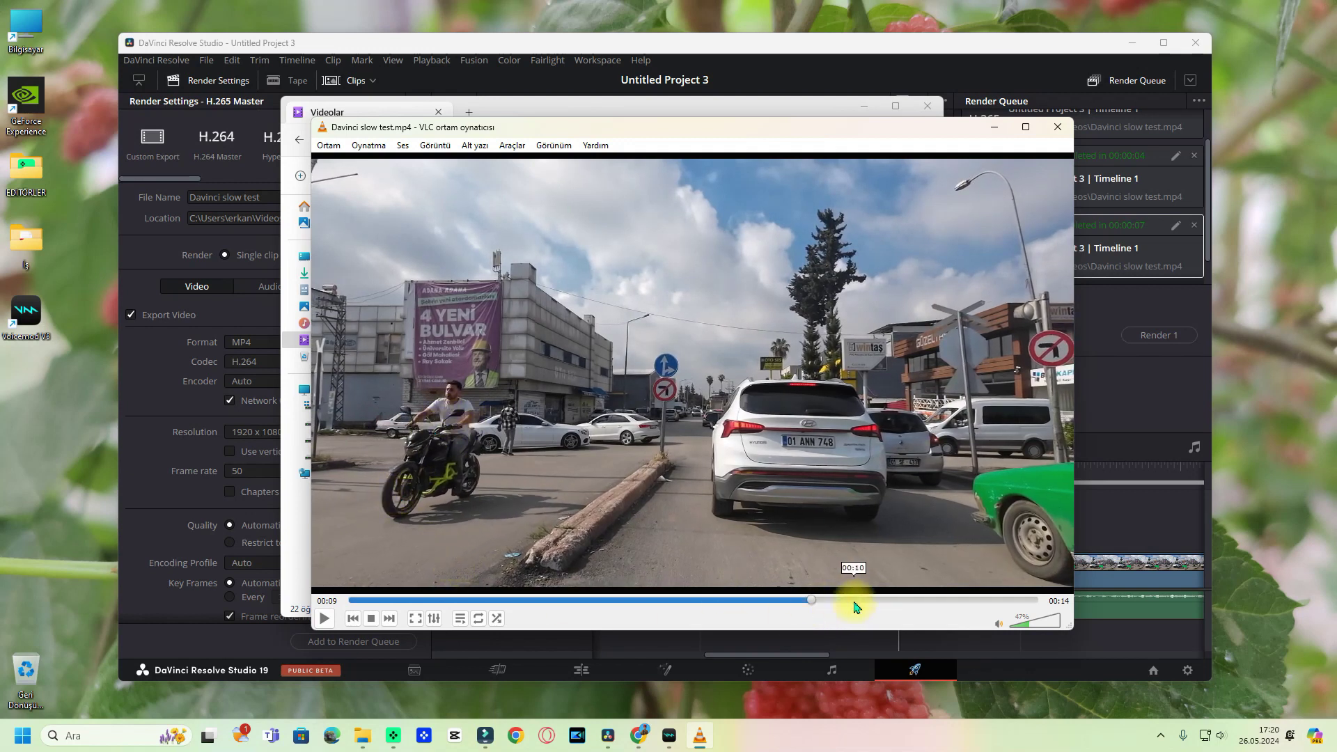
{"action": "mouse_move", "coordinate": [829, 604]}
{"action": "left_mouse_down"}
{"action": "mouse_move", "coordinate": [780, 615]}
{"action": "mouse_move", "coordinate": [807, 619]}
{"action": "left_mouse_up"}
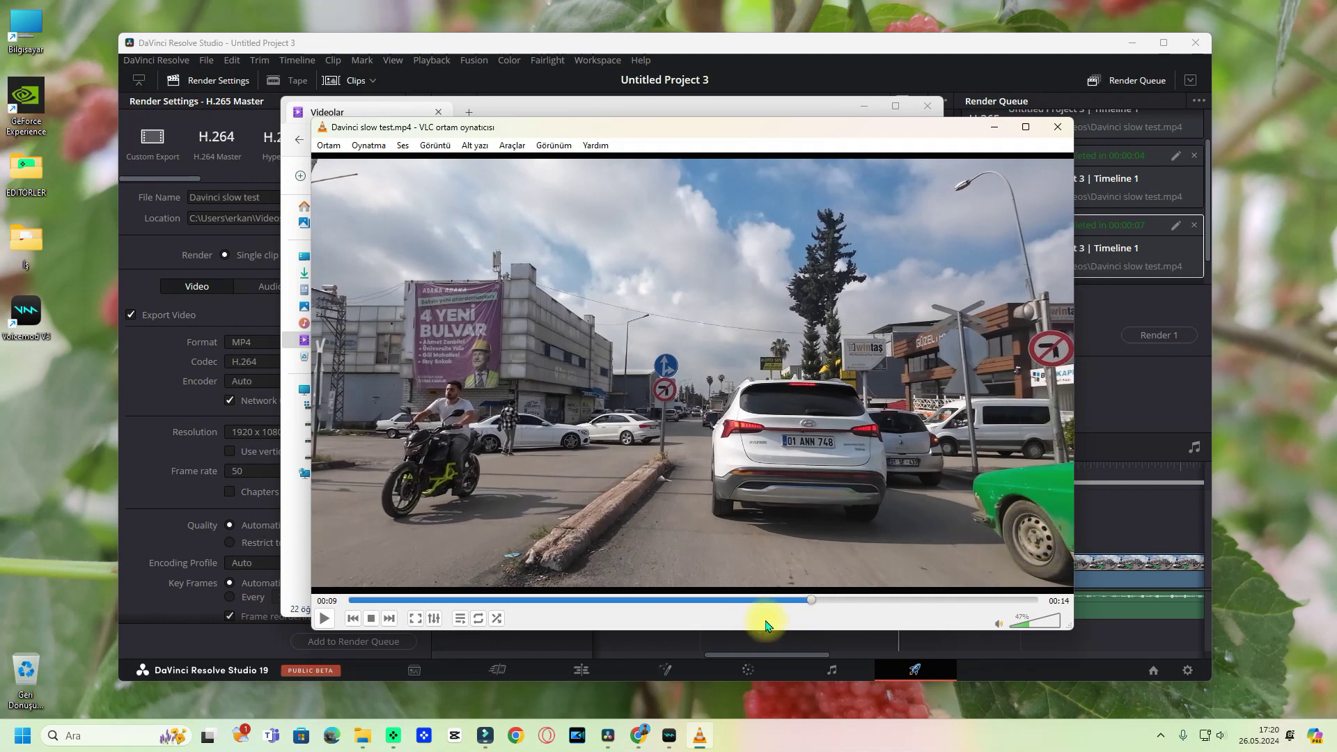
{"action": "left_click_drag", "start_coordinate": [814, 607], "coordinate": [550, 609]}
{"action": "key", "text": "space"}
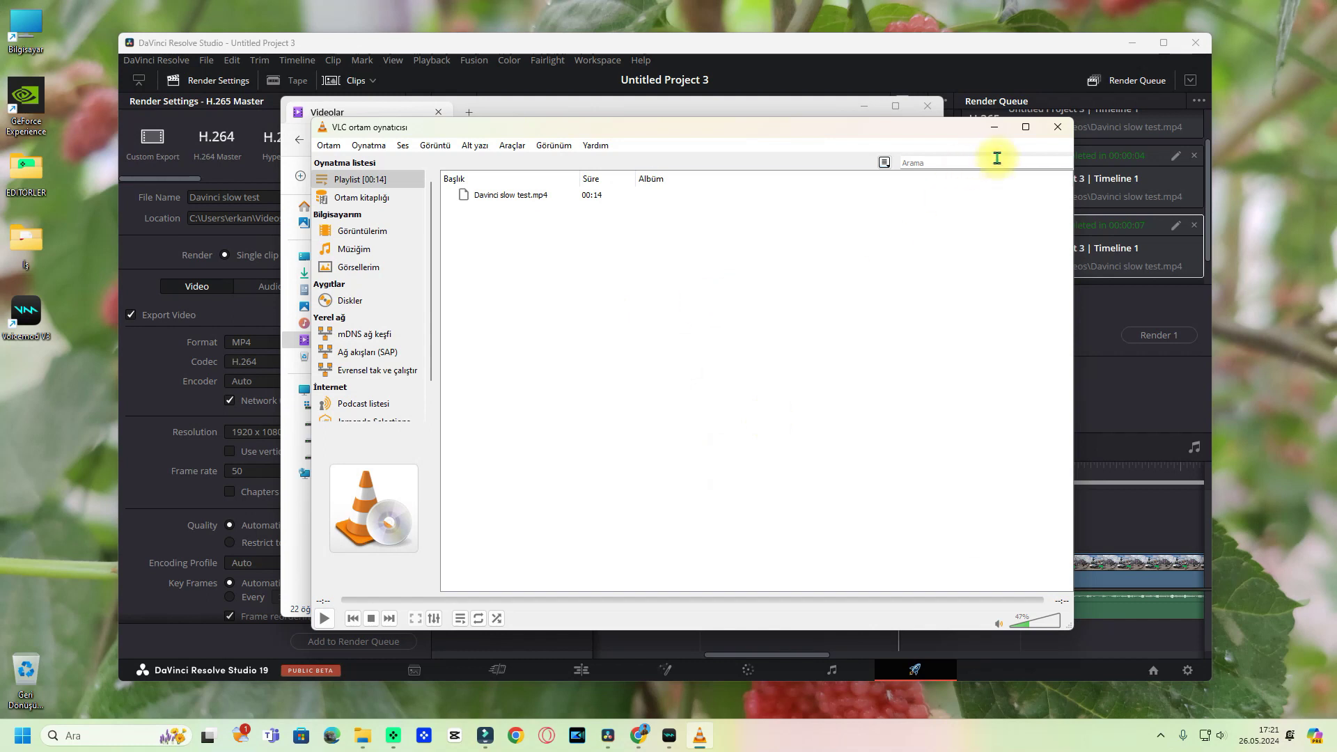
Step: Close the finished VLC window and play Filmora slow test.mp4 instead
{"action": "left_click", "coordinate": [1055, 136]}
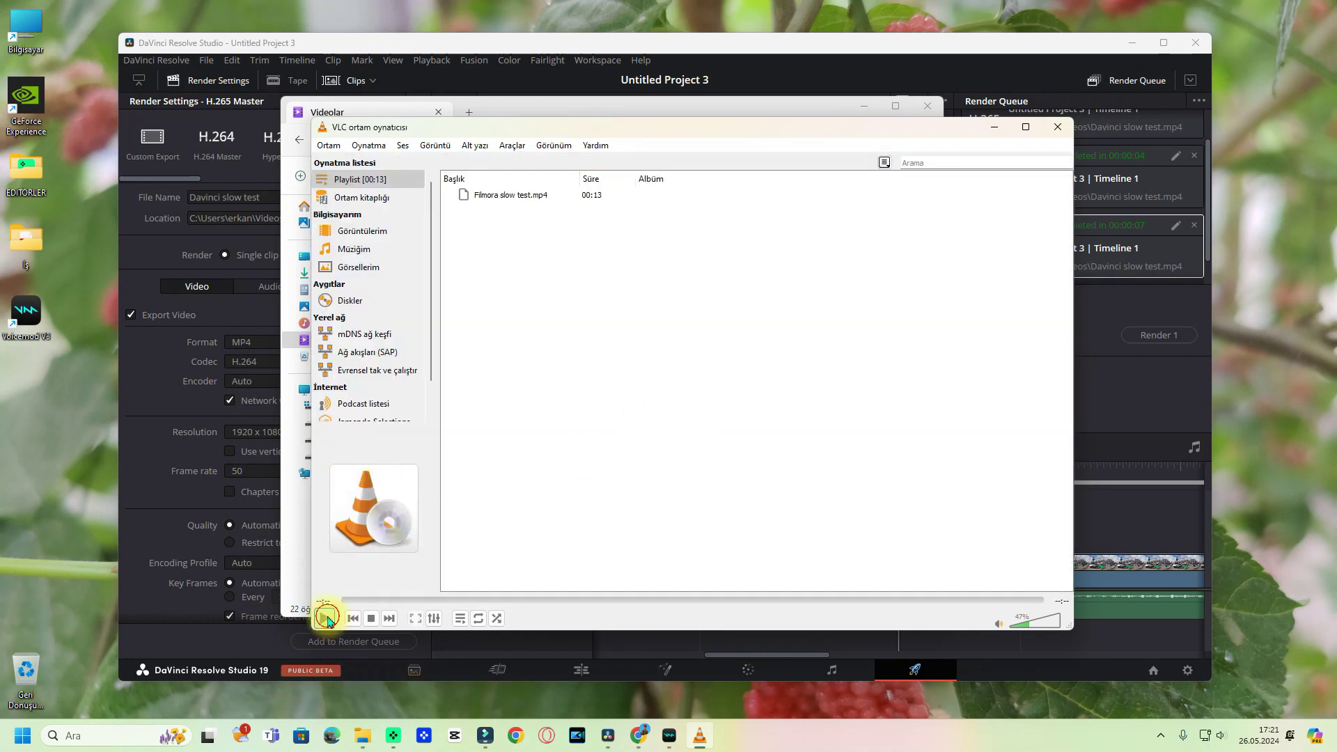
{"action": "left_click", "coordinate": [327, 617]}
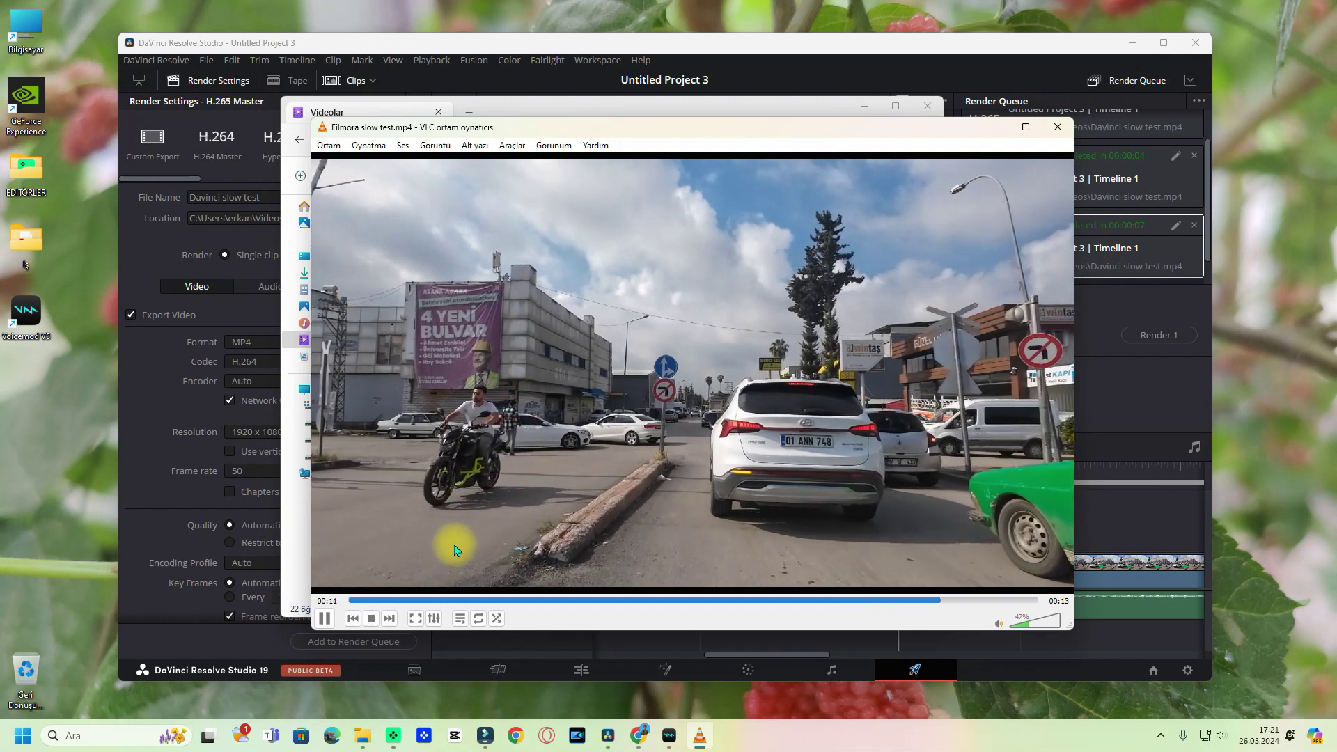
Step: Replay Filmora slow test.mp4 and close it, then pause Davinci slow test.mp4 and close VLC
{"action": "key", "text": "space"}
{"action": "key", "text": "space"}
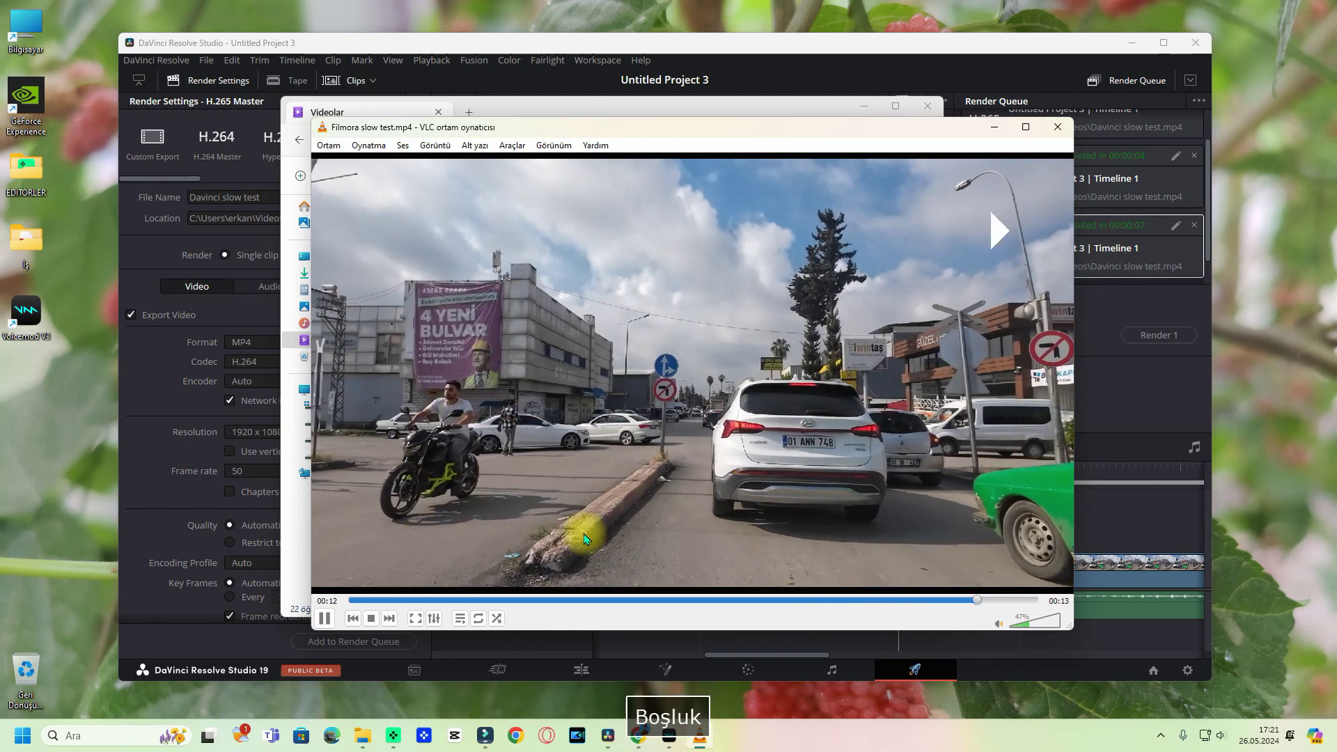
{"action": "key", "text": "space"}
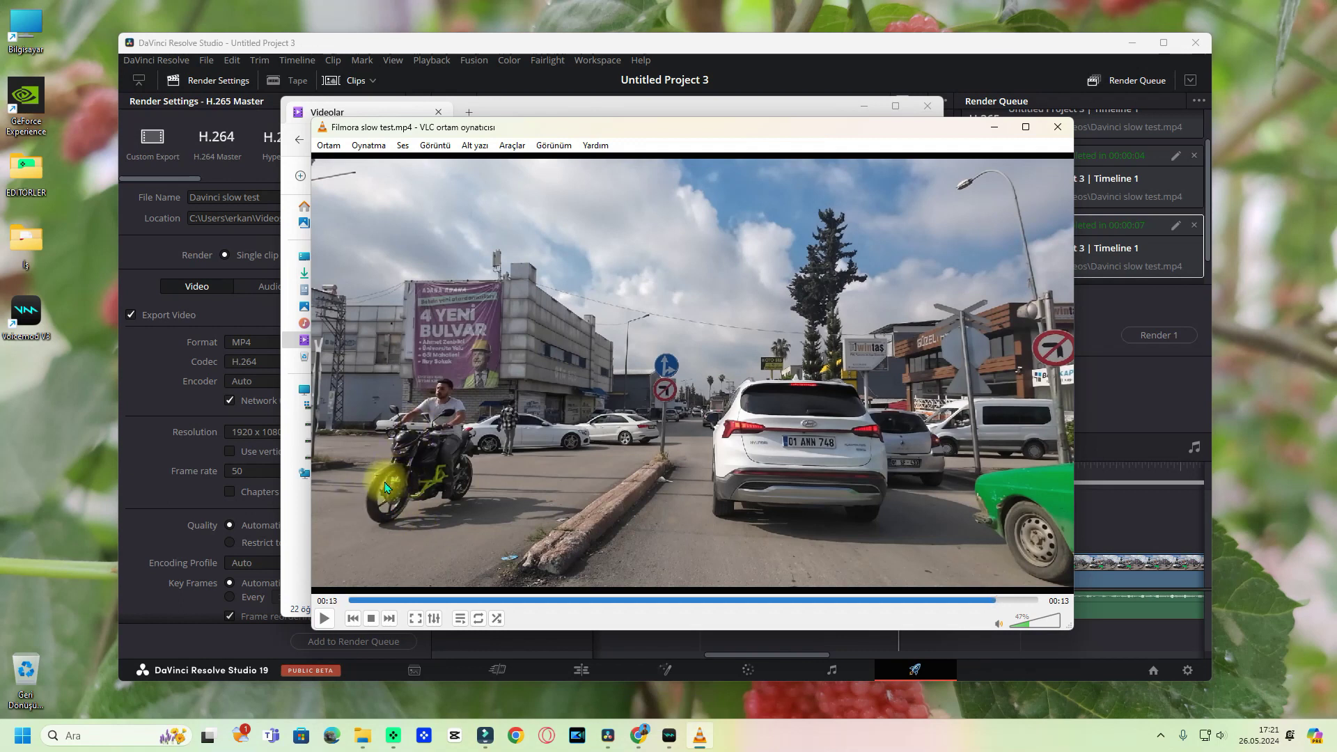
{"action": "key", "text": "space"}
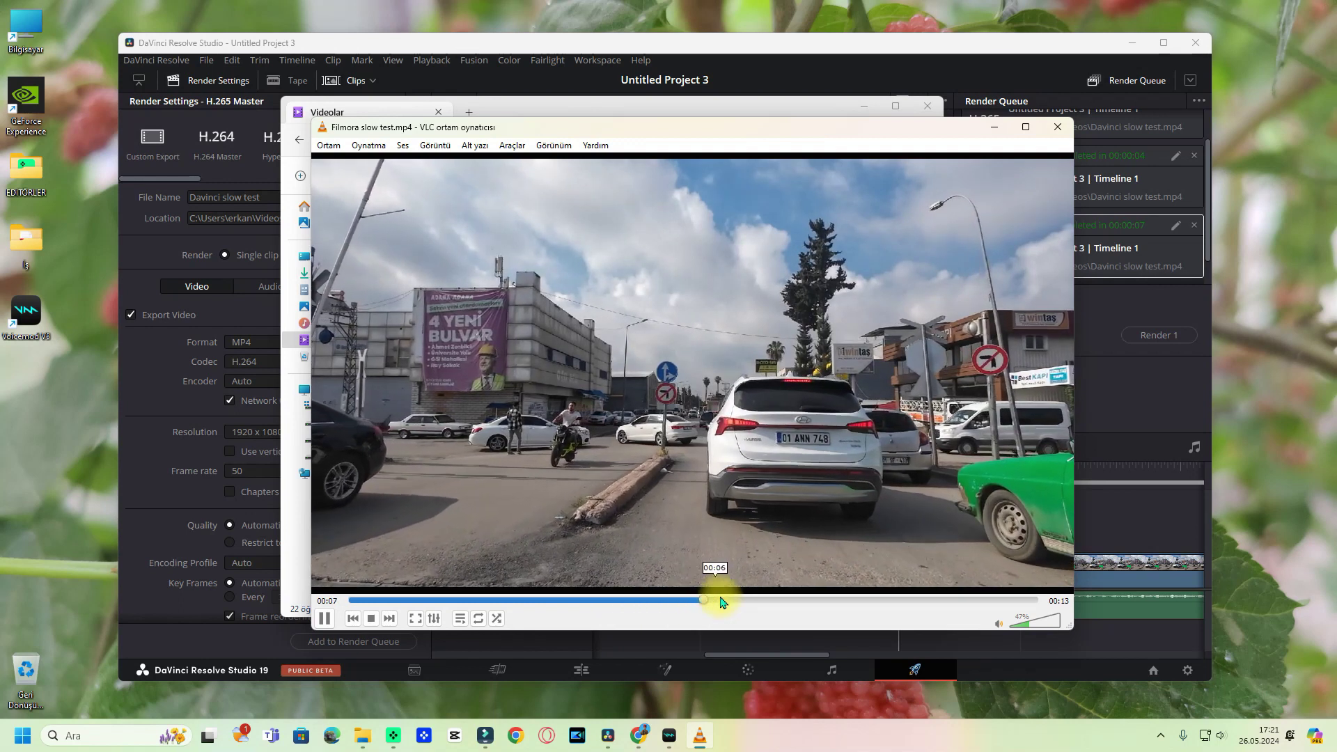
{"action": "key", "text": "space"}
{"action": "left_click", "coordinate": [1048, 128]}
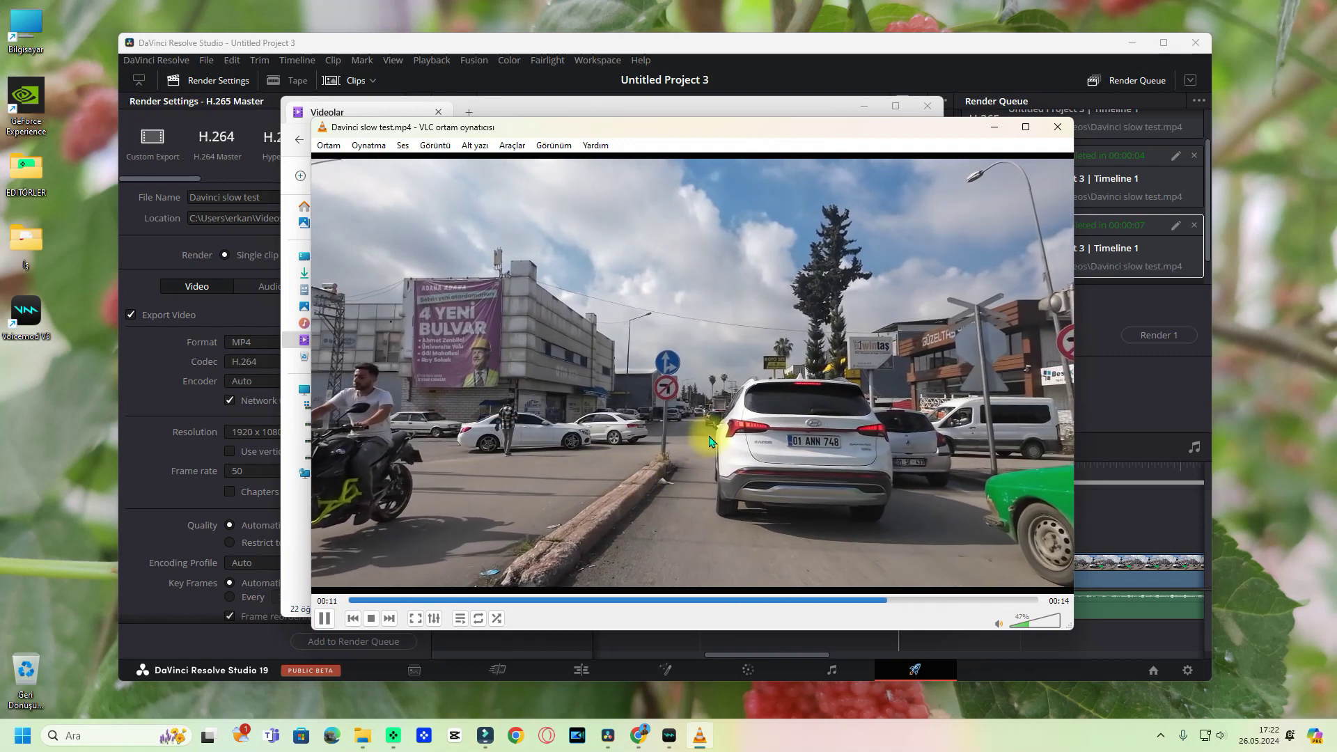
{"action": "key", "text": "space"}
{"action": "left_click", "coordinate": [1056, 129]}
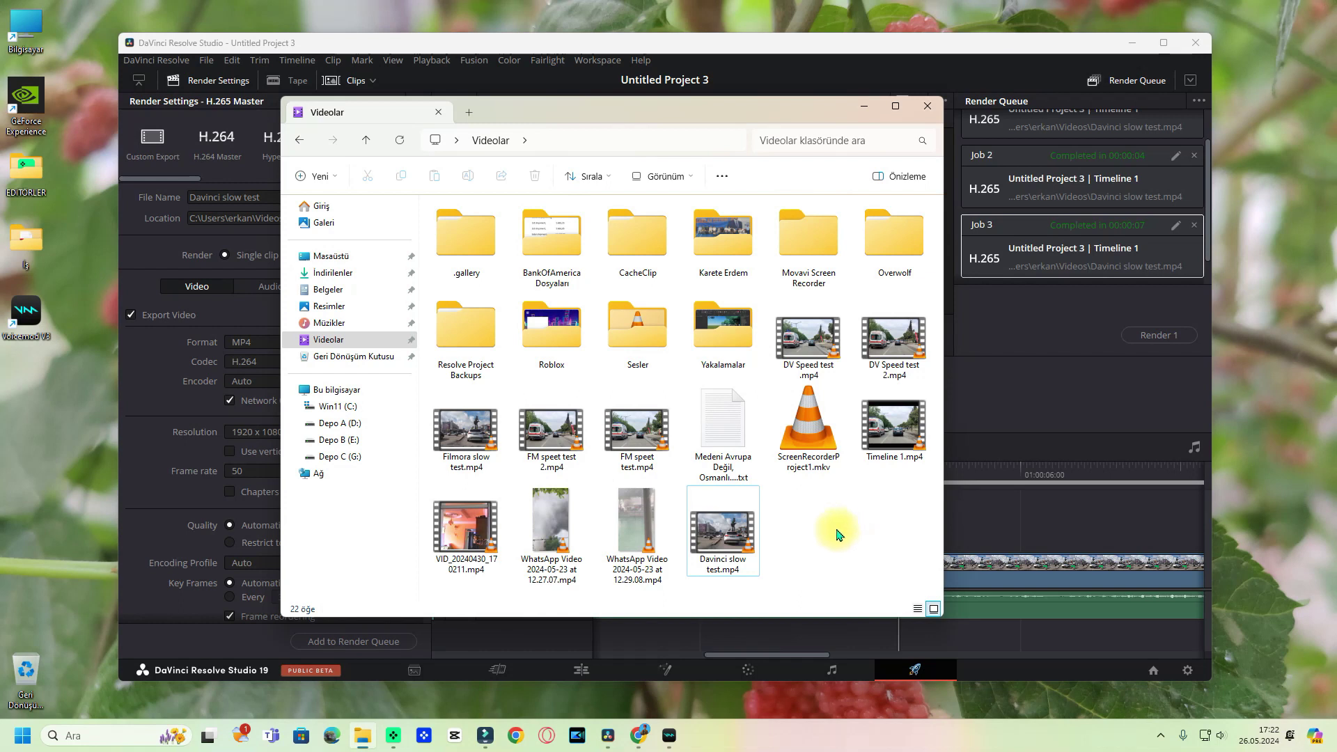
Step: Shorten the Videolar window, nudge it left, and scroll down to show all 22 videos
{"action": "mouse_move", "coordinate": [647, 99]}
{"action": "left_mouse_down"}
{"action": "mouse_move", "coordinate": [648, 149]}
{"action": "mouse_move", "coordinate": [606, 137]}
{"action": "mouse_move", "coordinate": [696, 136]}
{"action": "left_mouse_up"}
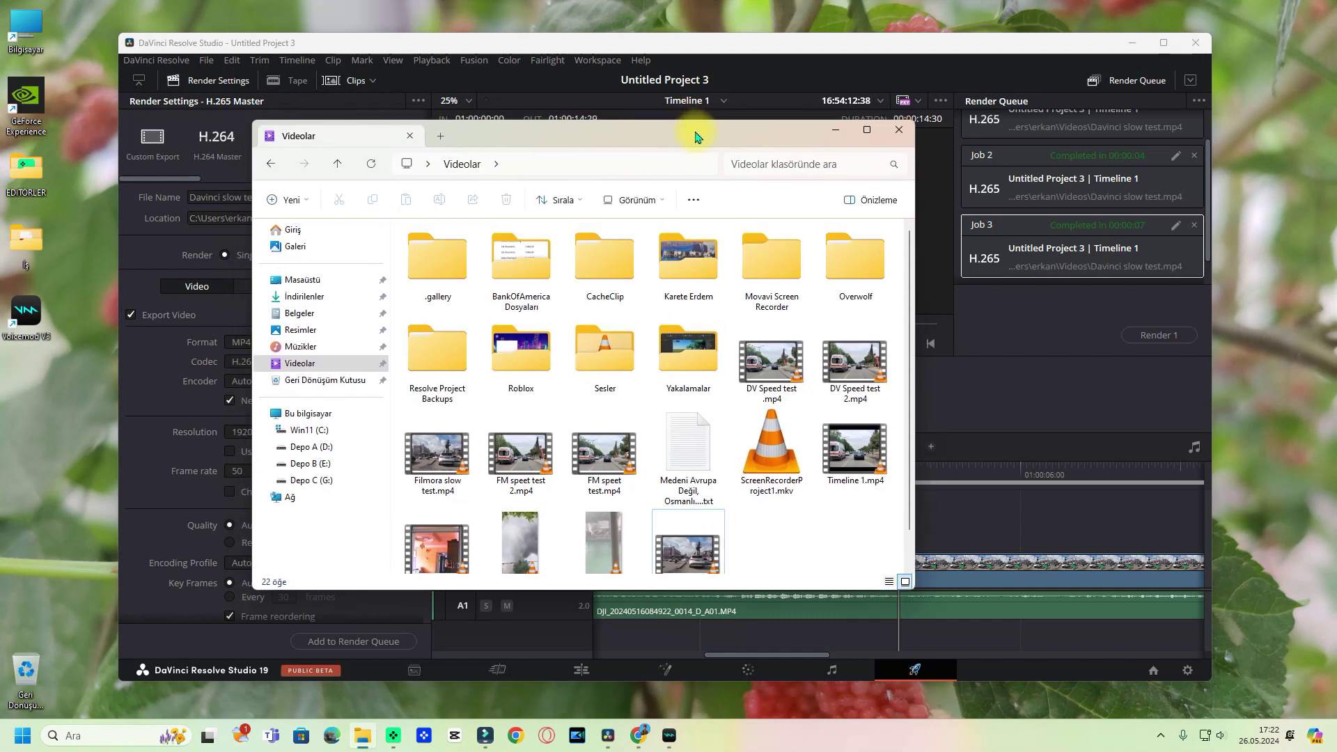
{"action": "left_click_drag", "start_coordinate": [763, 136], "coordinate": [748, 132]}
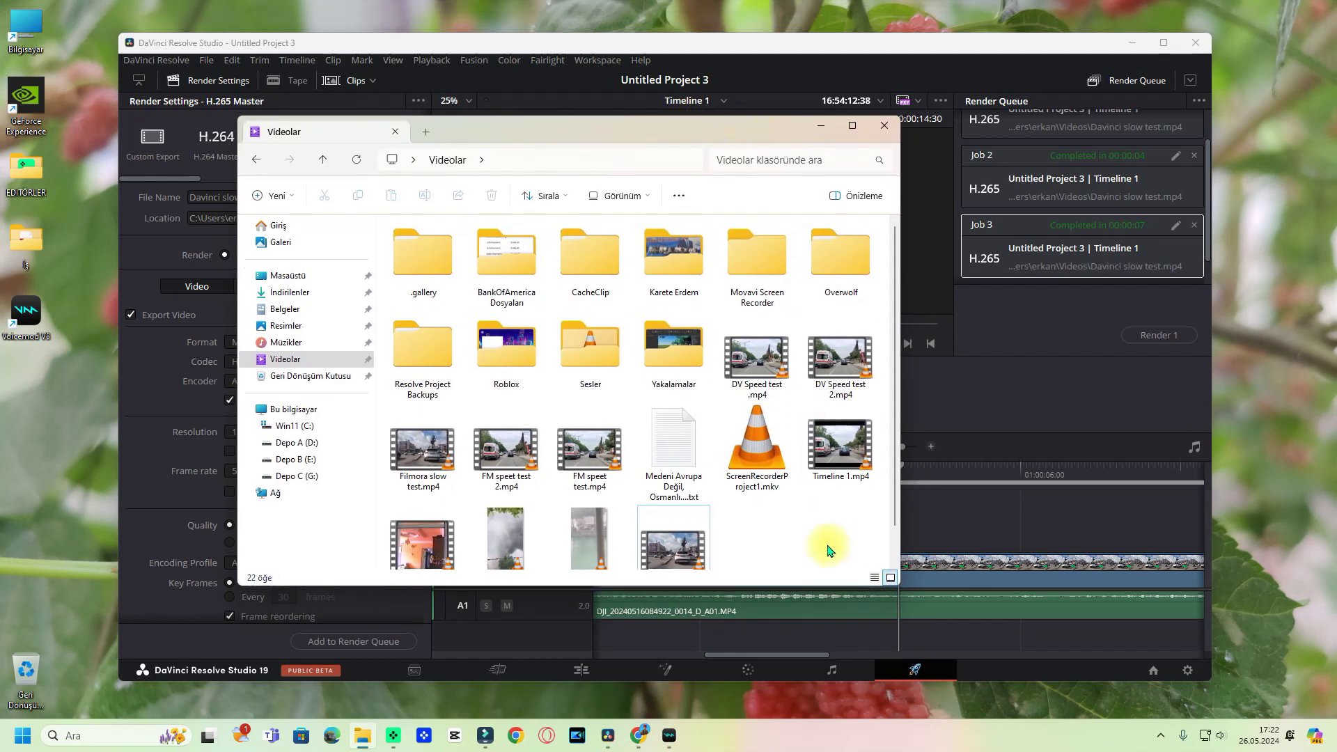
{"action": "scroll", "coordinate": [771, 550], "scroll_direction": "down", "scroll_amount": 1}
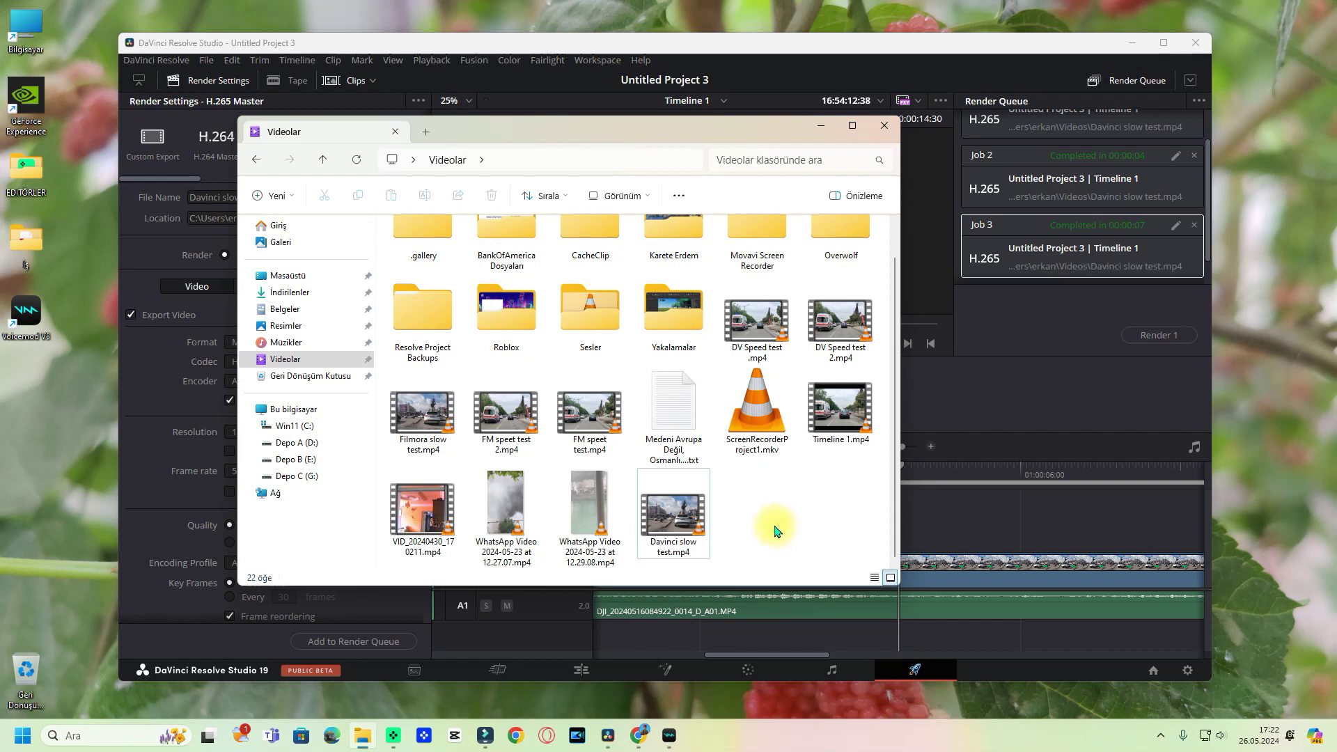